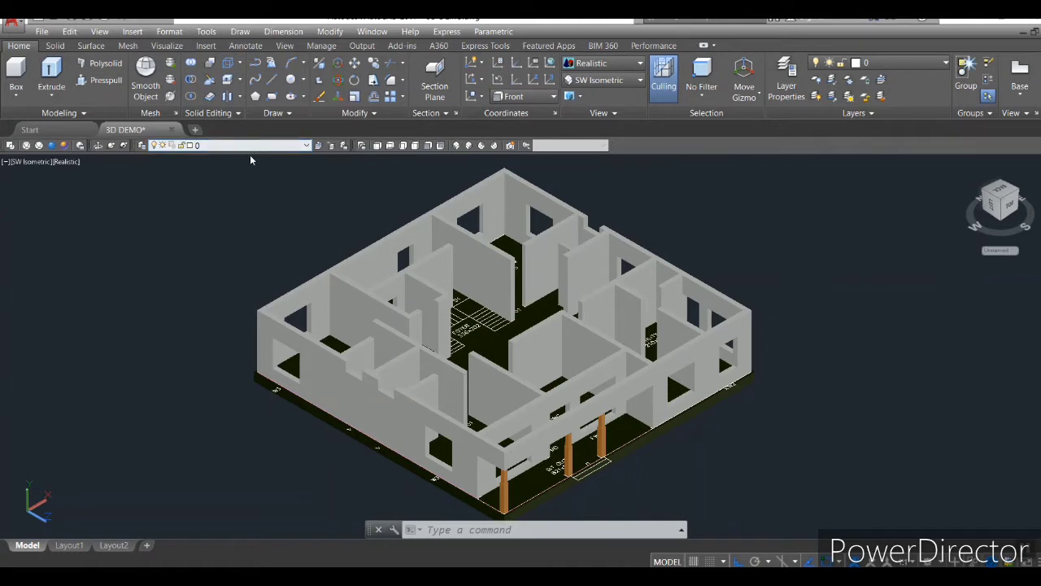
- Turn off the WALL layer and keep layer 0 as the current layer
left_click(256, 146)
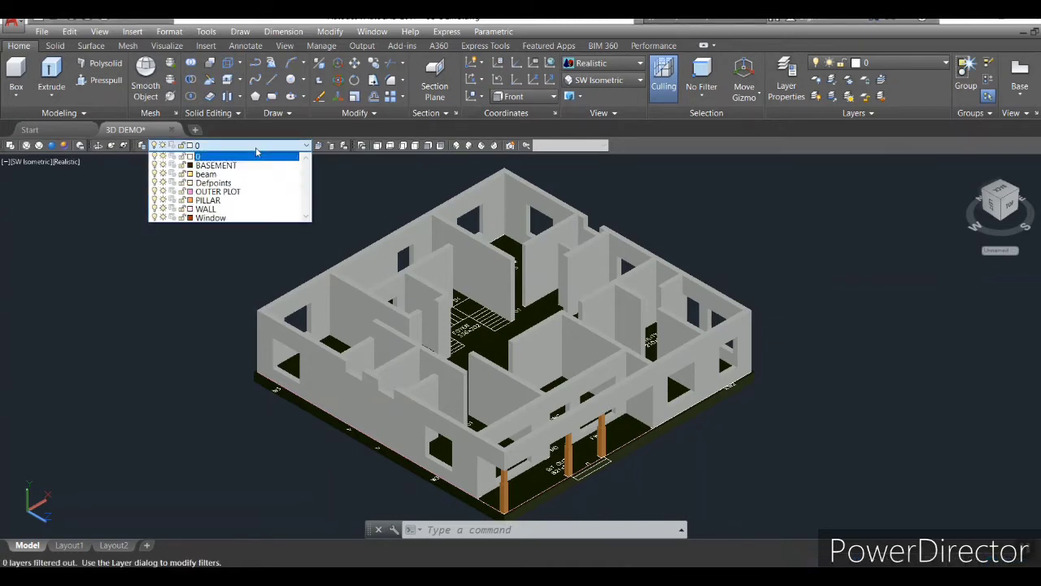
left_click(154, 209)
left_click(232, 156)
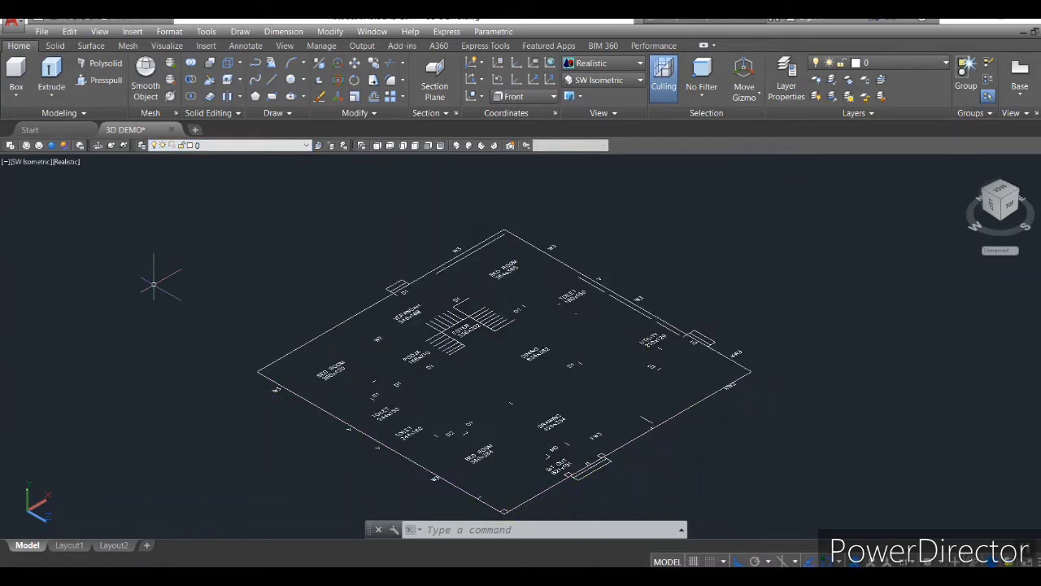
- Offset the west, north and east outline edges of the floor plan outward by 60
scroll(334, 419, "up", 3)
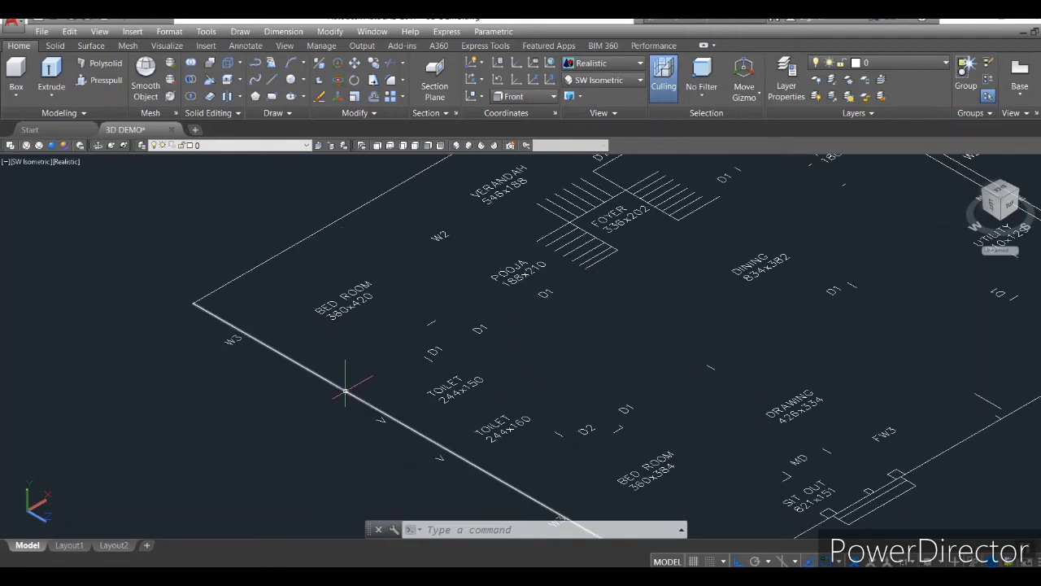
scroll(346, 393, "down", 6)
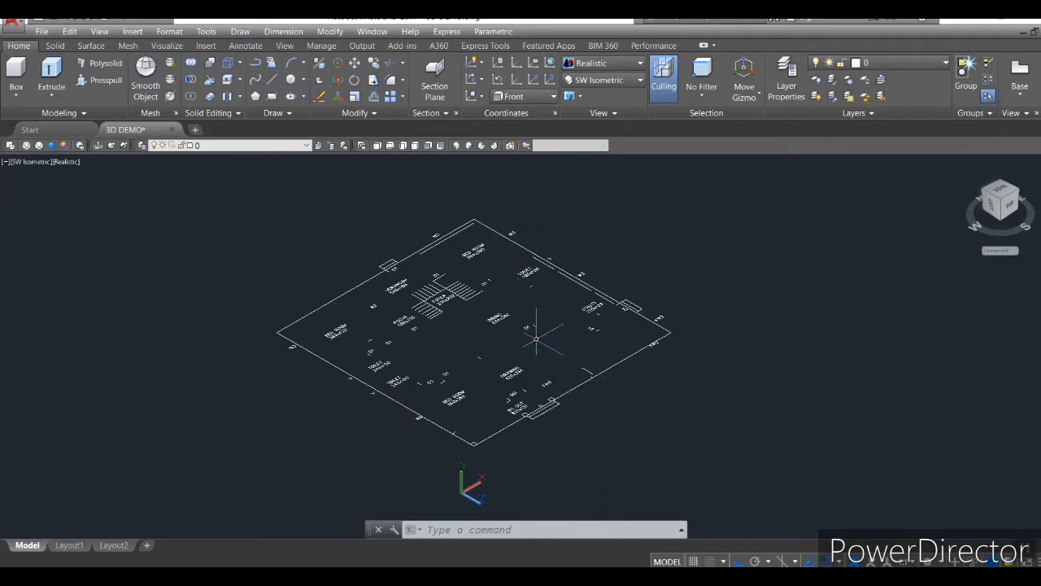
type("o")
key("Return")
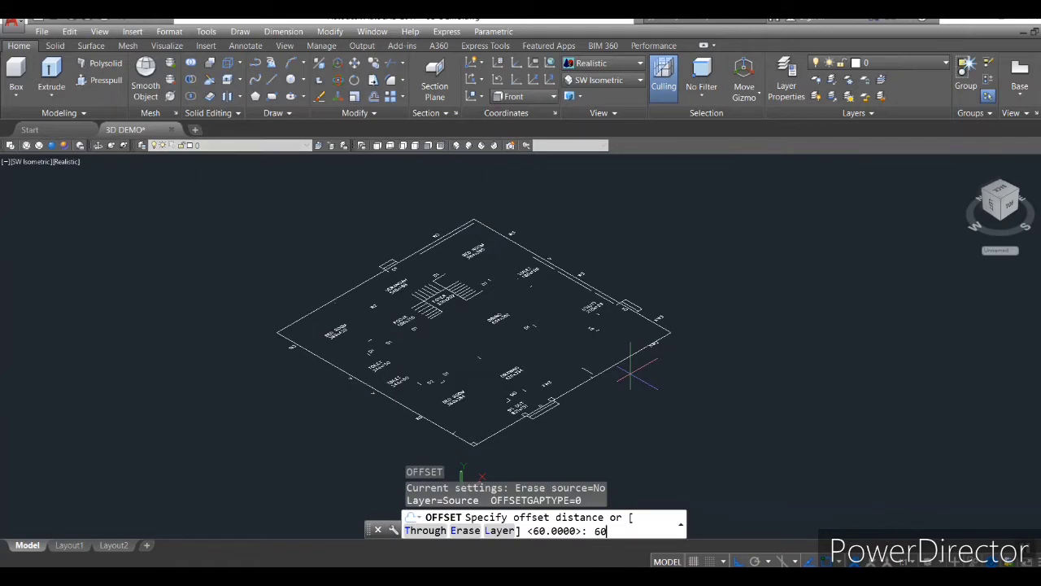
key("Return")
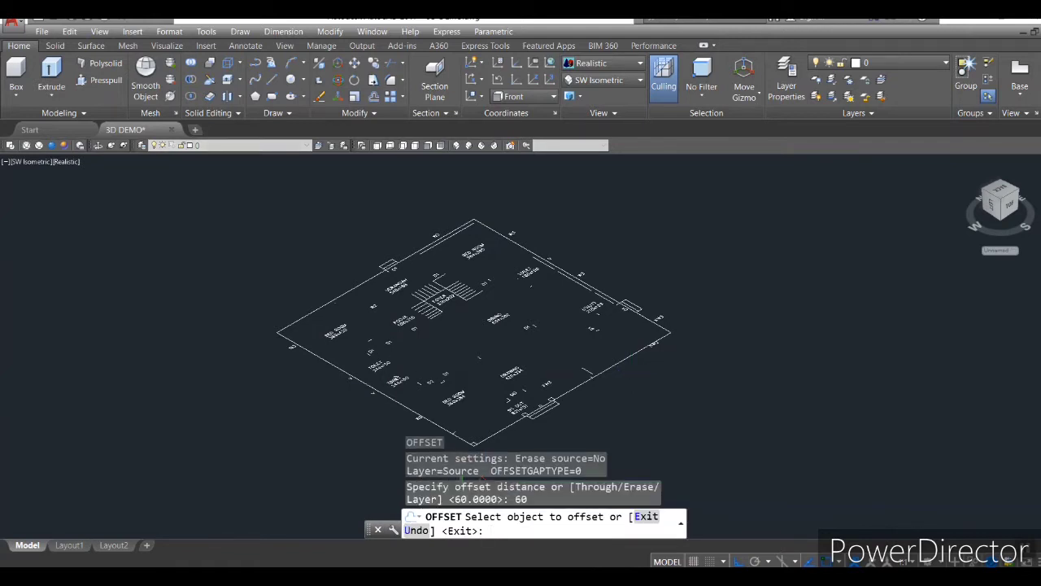
left_click(396, 404)
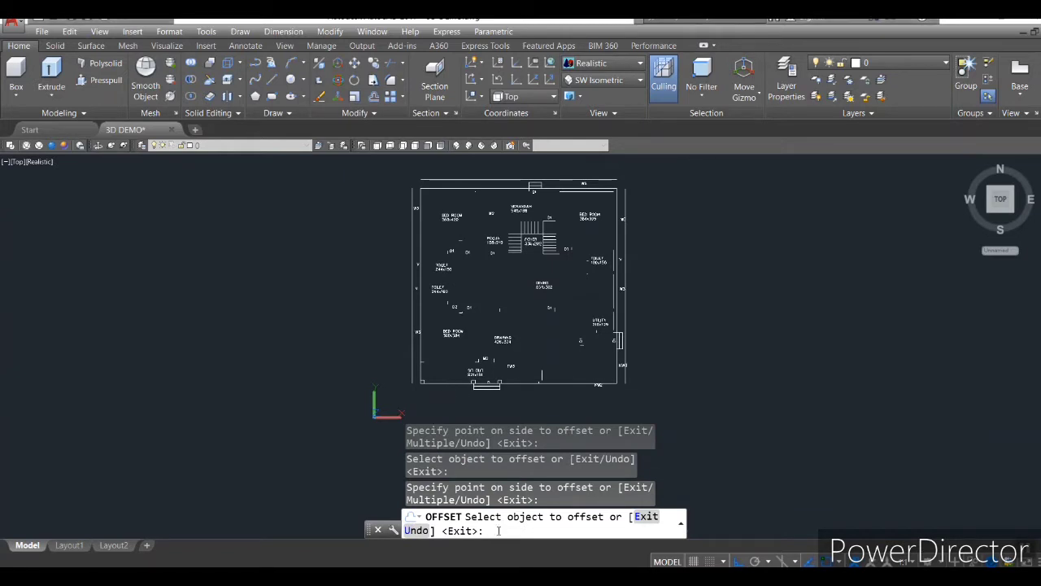
key("Return")
- Offset the dashed and solid line segments along the plan's south edge outward by 60
key("Return")
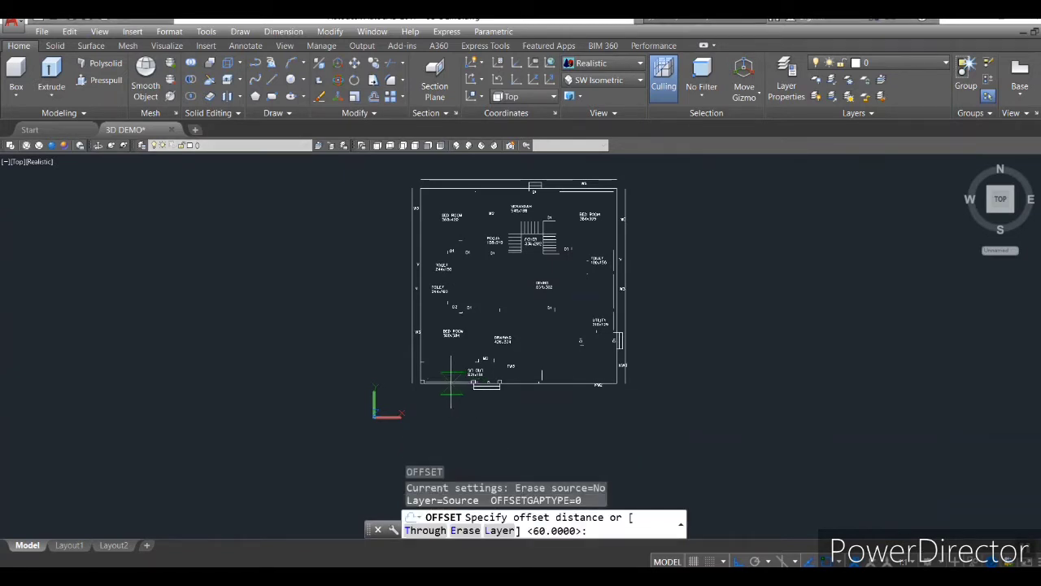
key("Return")
left_click(451, 382)
left_click(448, 397)
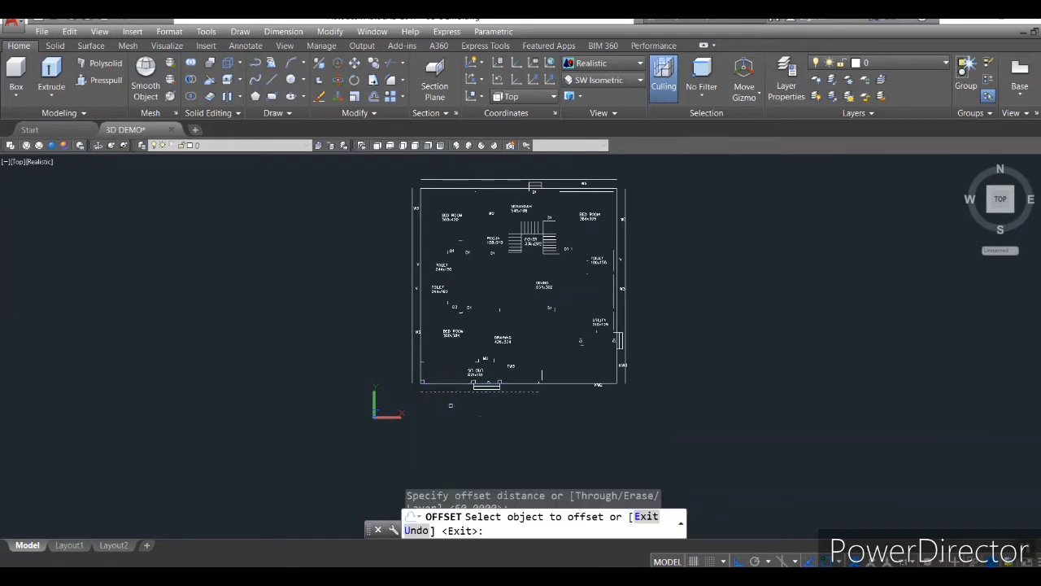
left_click(571, 383)
left_click(570, 402)
scroll(475, 392, "up", 4)
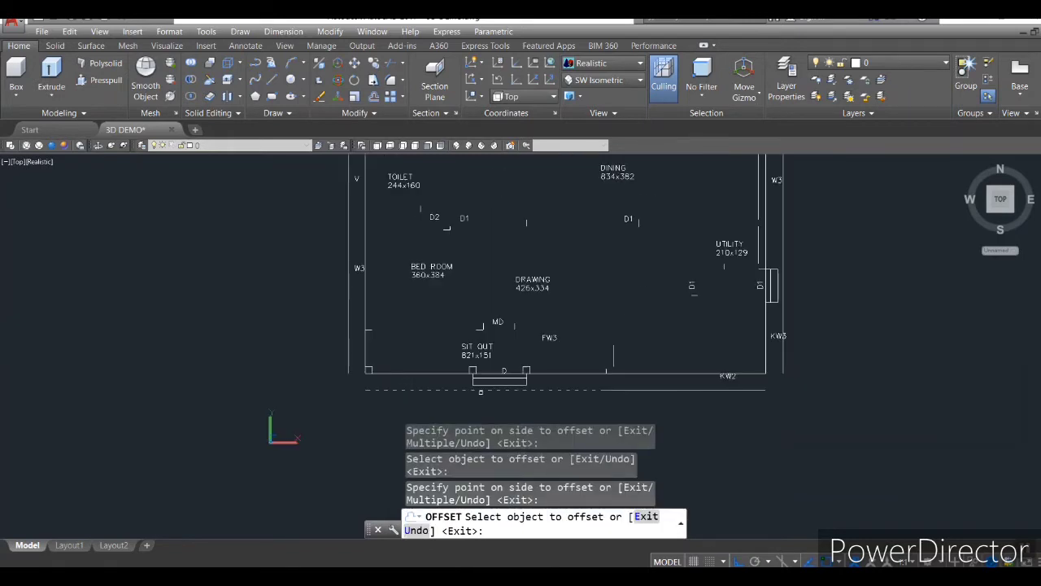
left_click(569, 373)
left_click(571, 401)
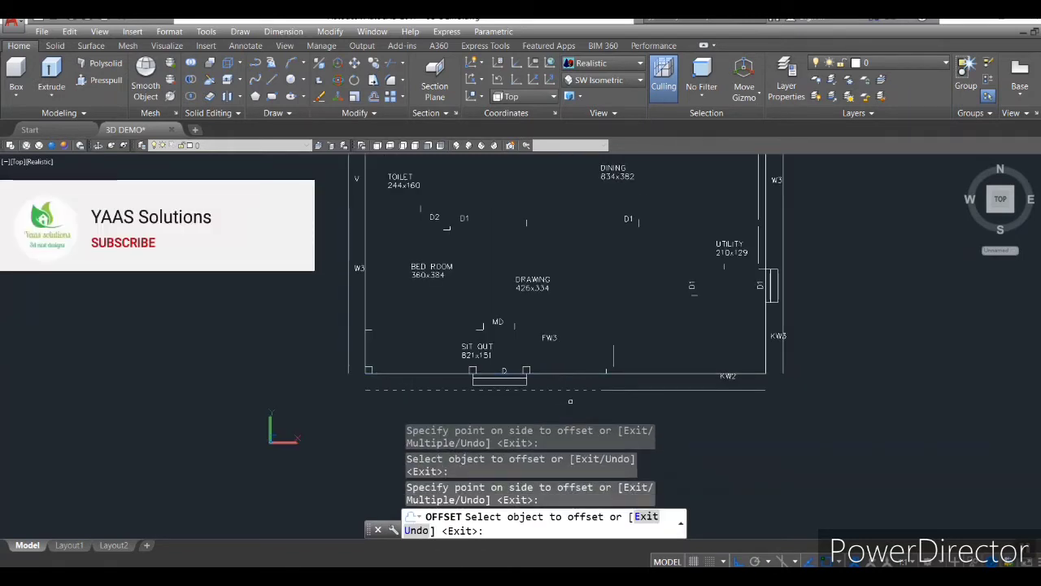
key("Escape")
- Delete the two overlapping dashed offset lines in front of the sit out
left_click(570, 390)
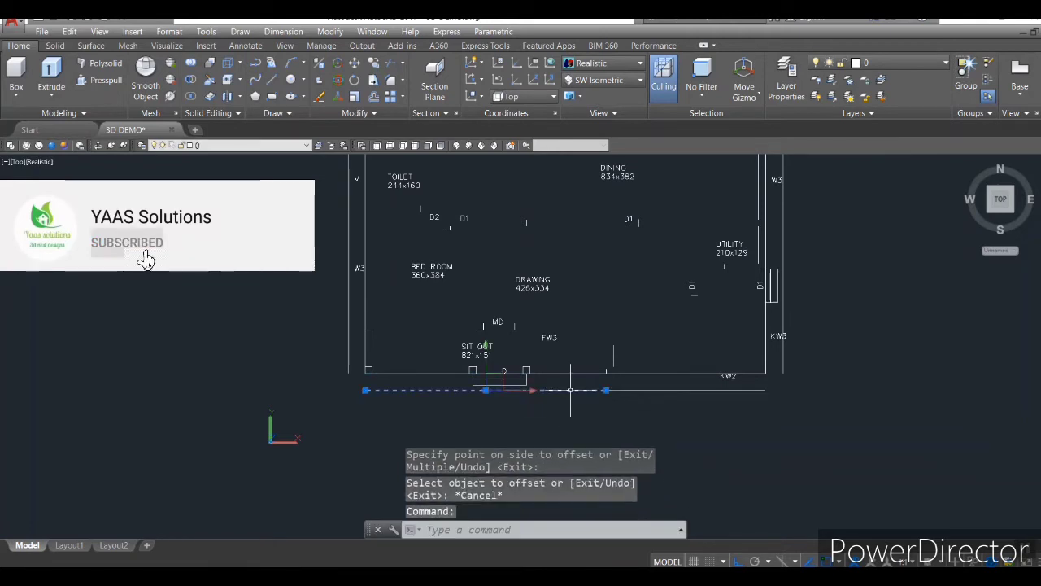
key("Delete")
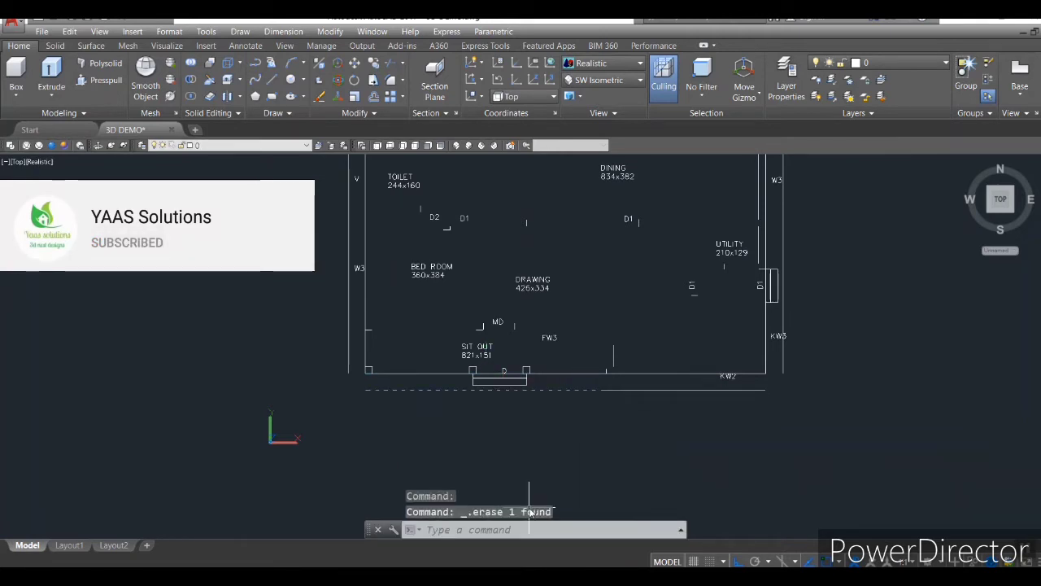
left_click(542, 390)
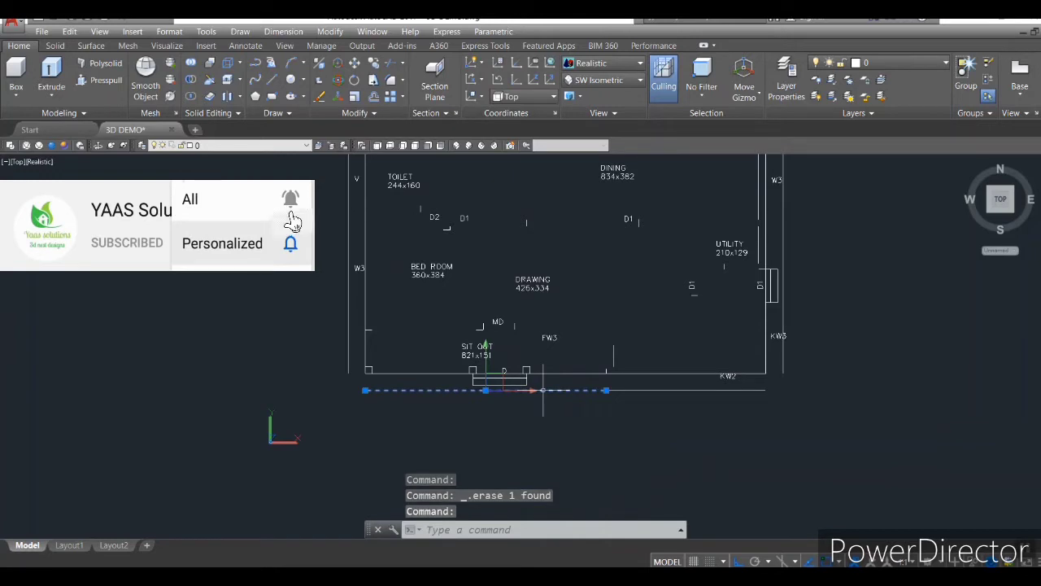
key("Delete")
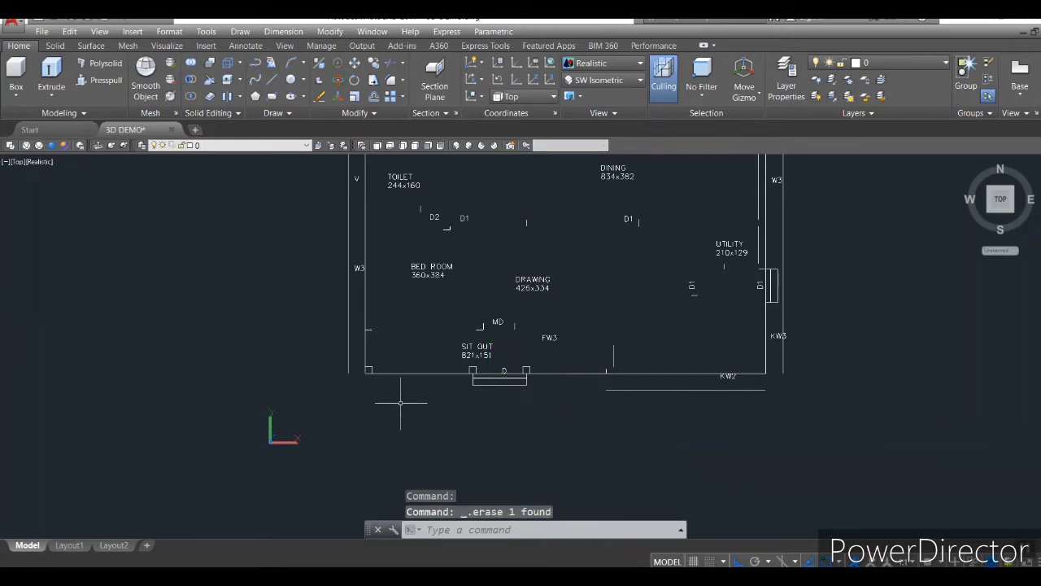
- Fillet the west and south offset lines so they meet in a sharp southwest corner
scroll(471, 418, "down", 2)
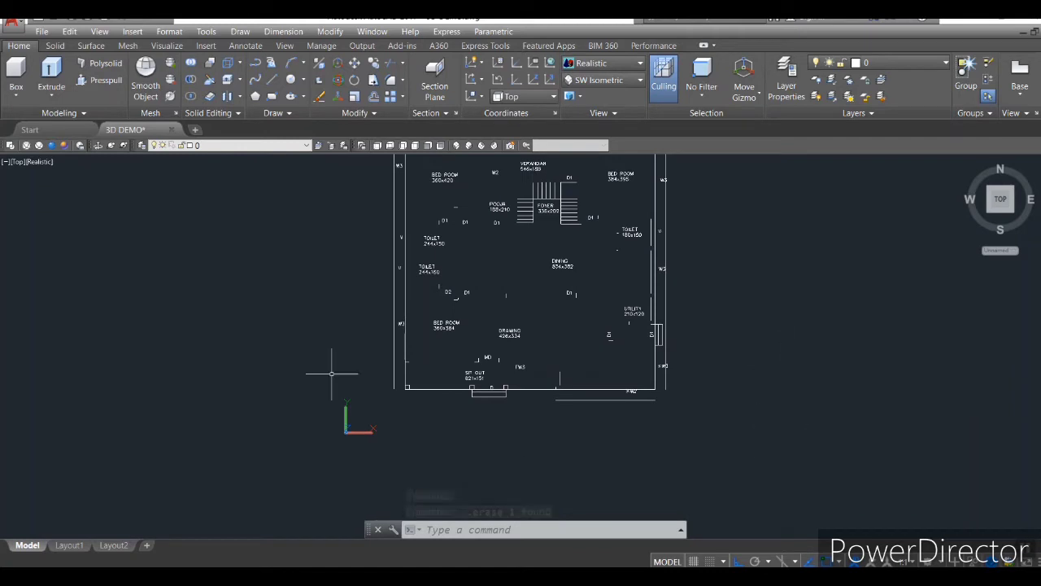
type("f")
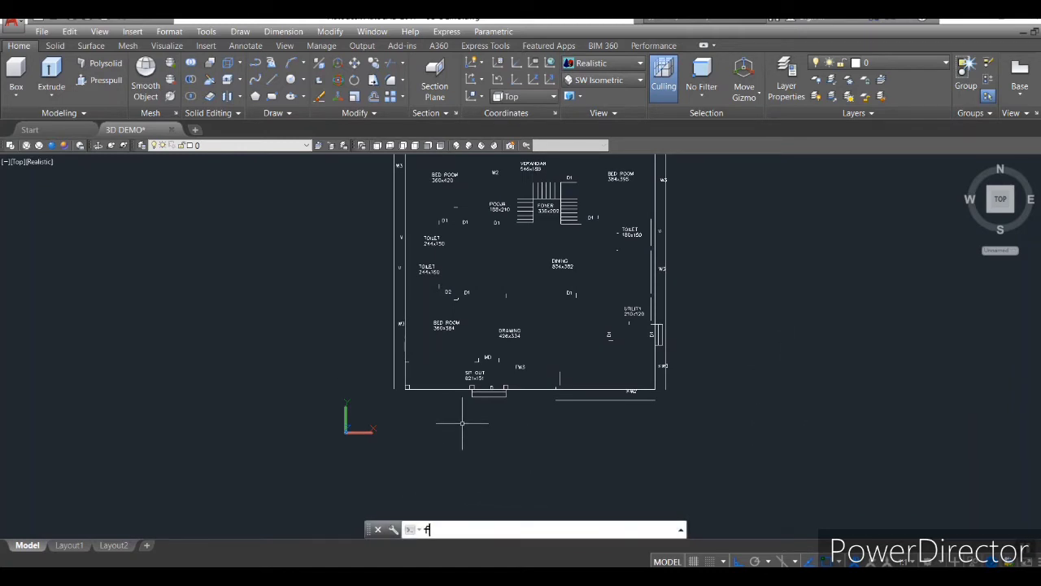
key("Return")
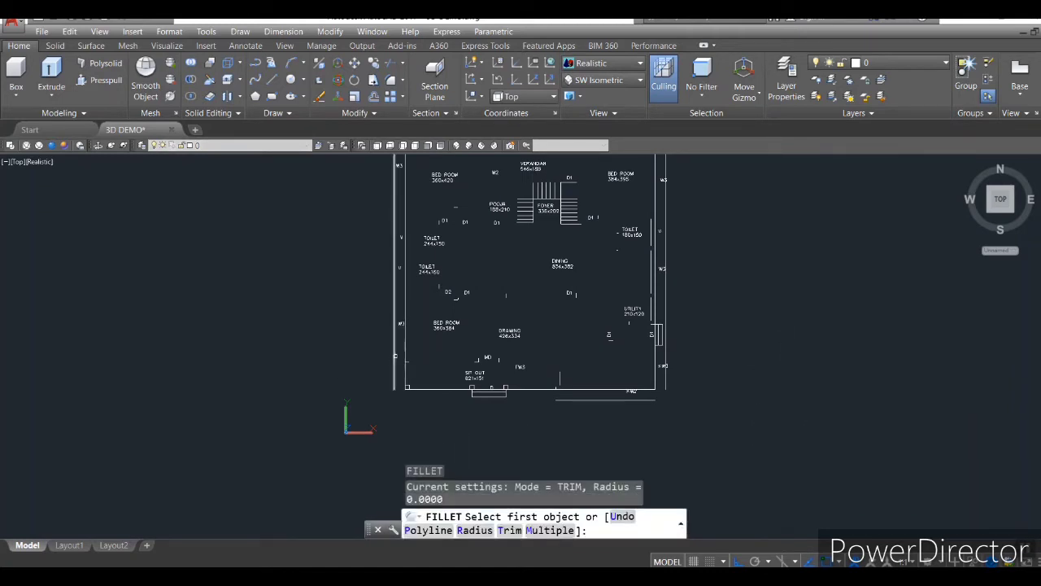
left_click(394, 358)
left_click(621, 398)
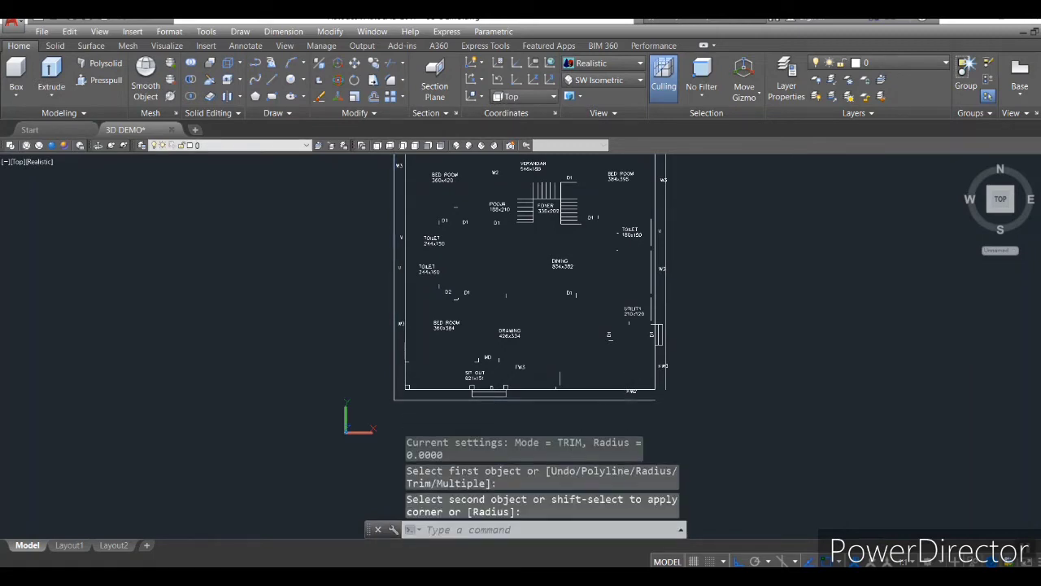
- Fillet the southeast, northeast and northwest corners of the offset outline using the Multiple option
key("Return")
left_click(533, 534)
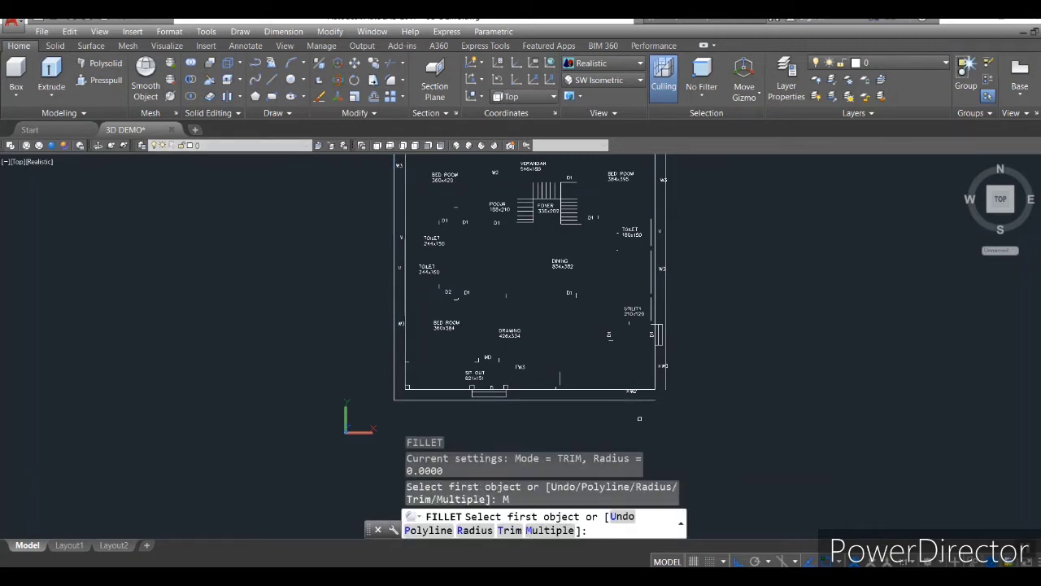
left_click(642, 400)
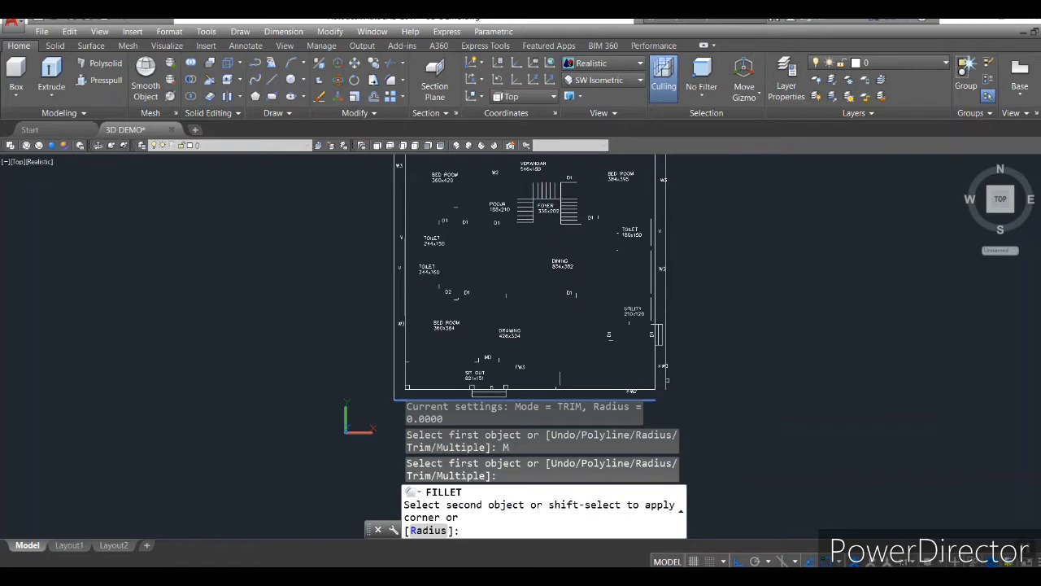
left_click(665, 379)
scroll(706, 370, "down", 4)
scroll(685, 264, "up", 4)
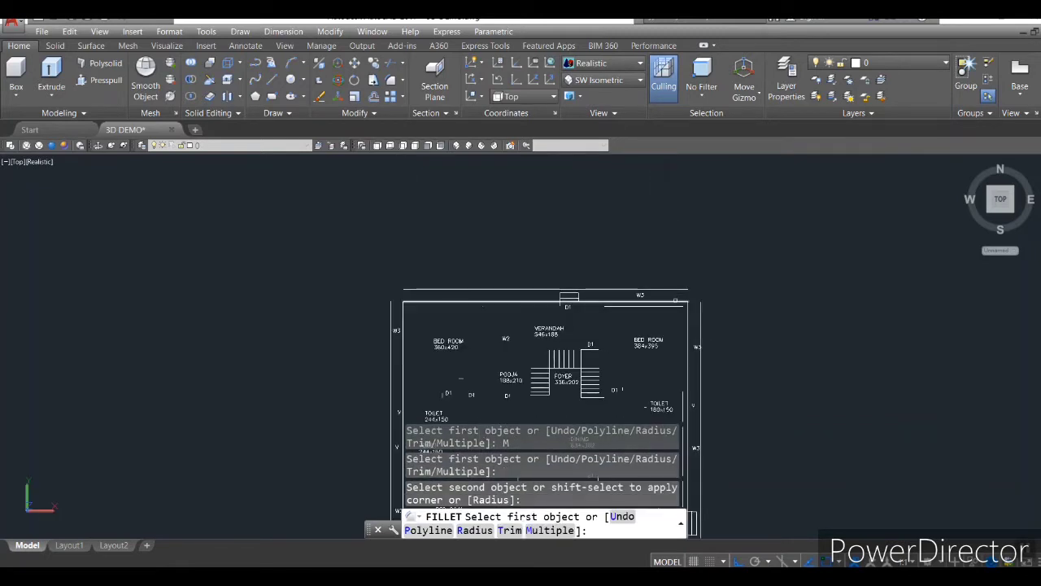
left_click(669, 289)
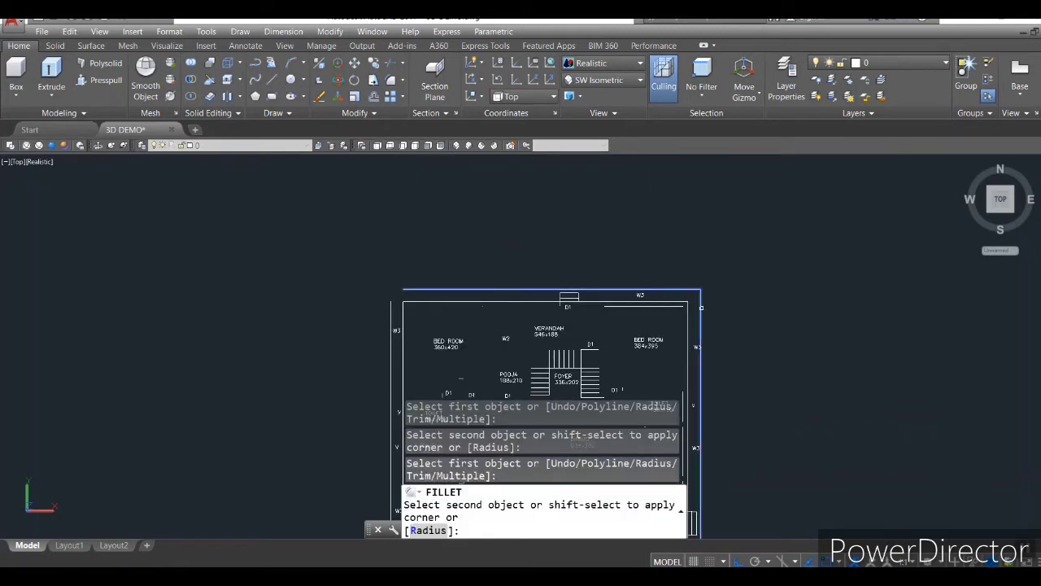
left_click(699, 306)
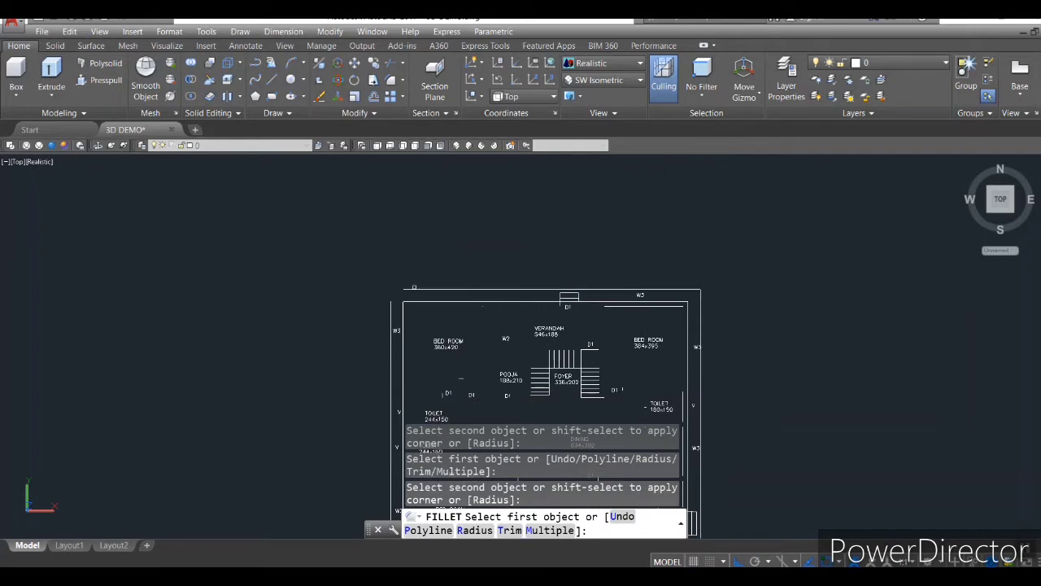
left_click(405, 289)
left_click(391, 309)
- Switch to the SW Isometric view and create a new layer named shade
left_click(457, 145)
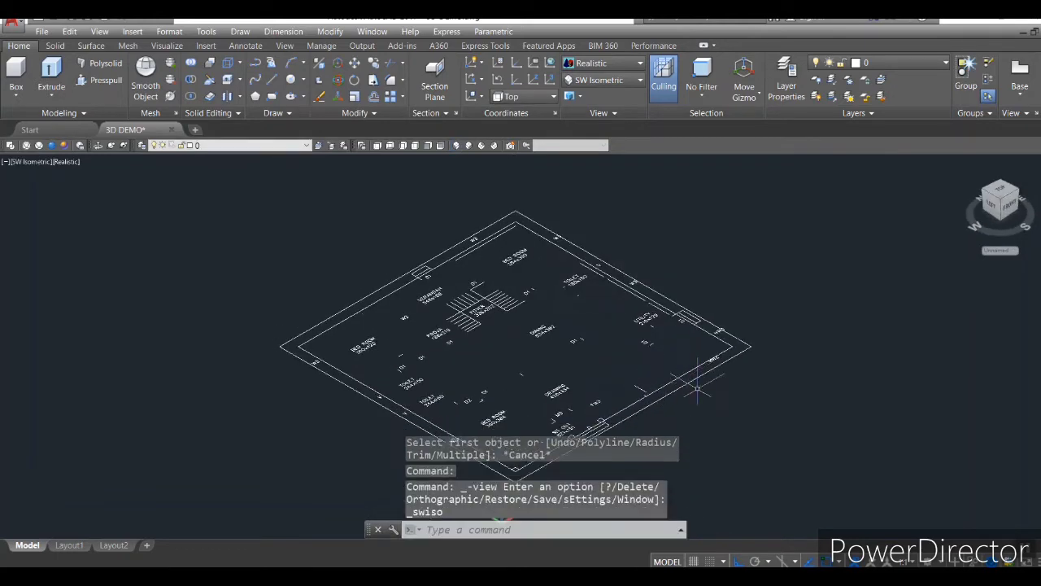
scroll(711, 398, "up", 3)
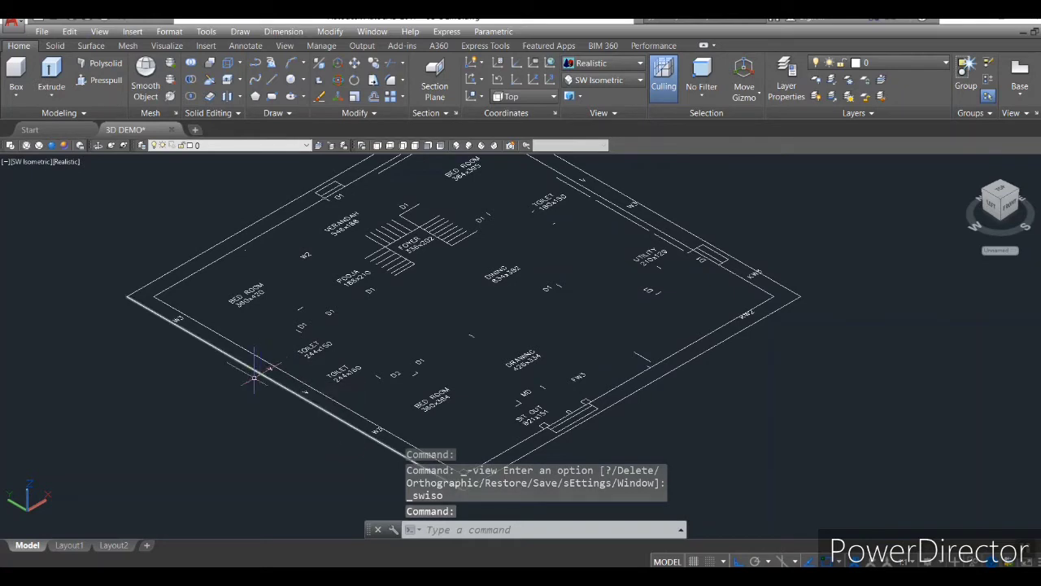
type("la")
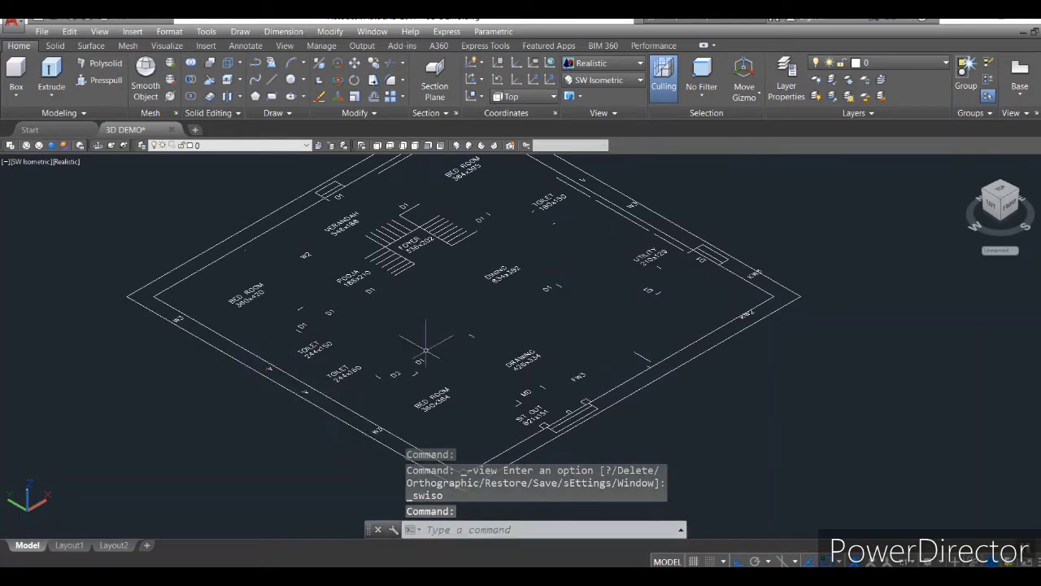
key("Return")
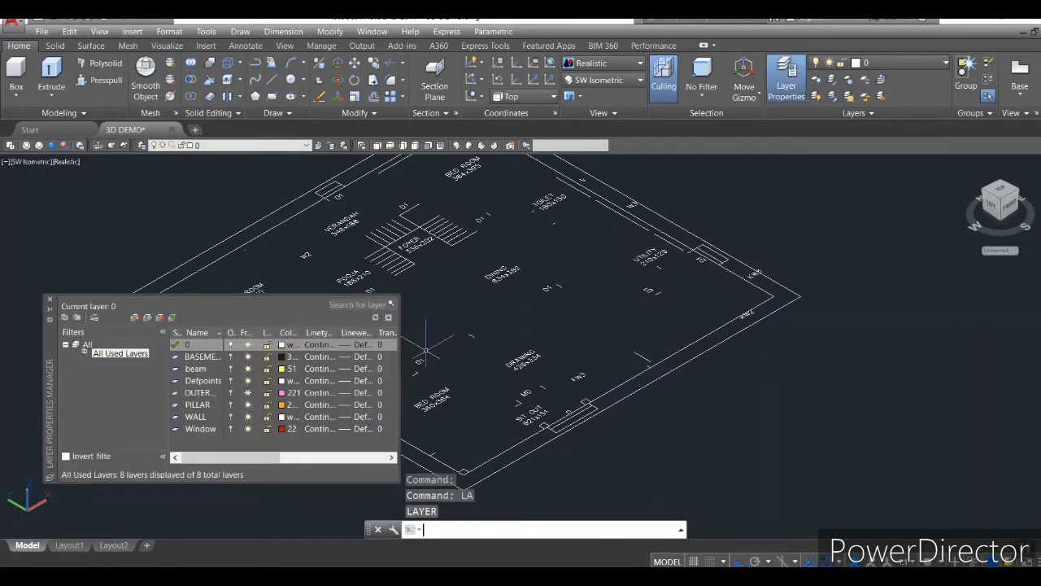
left_click(135, 317)
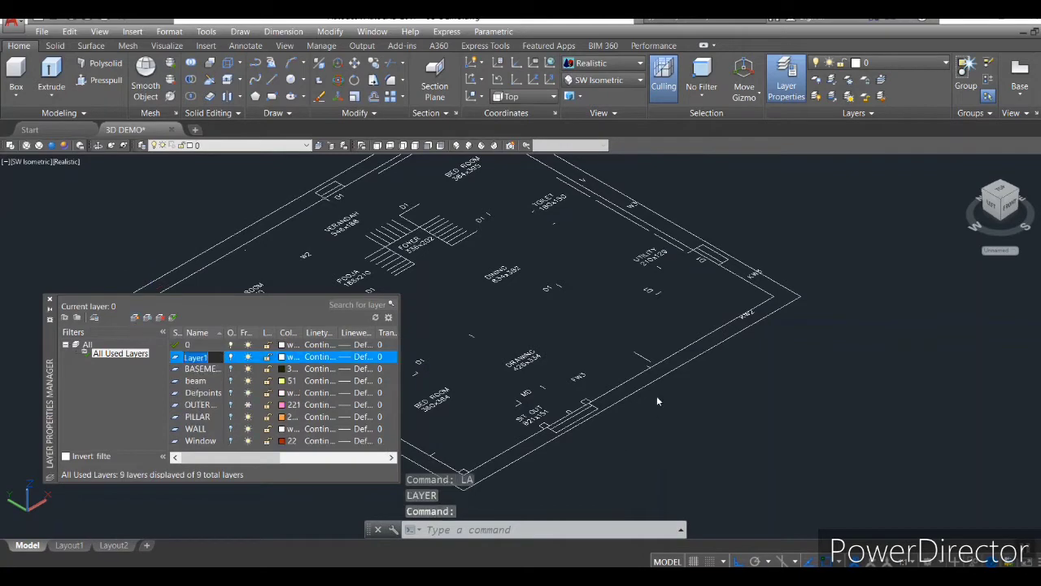
type("shade")
key("Return")
- Set the shade layer's color to index 30 and make it the current layer
left_click(282, 356)
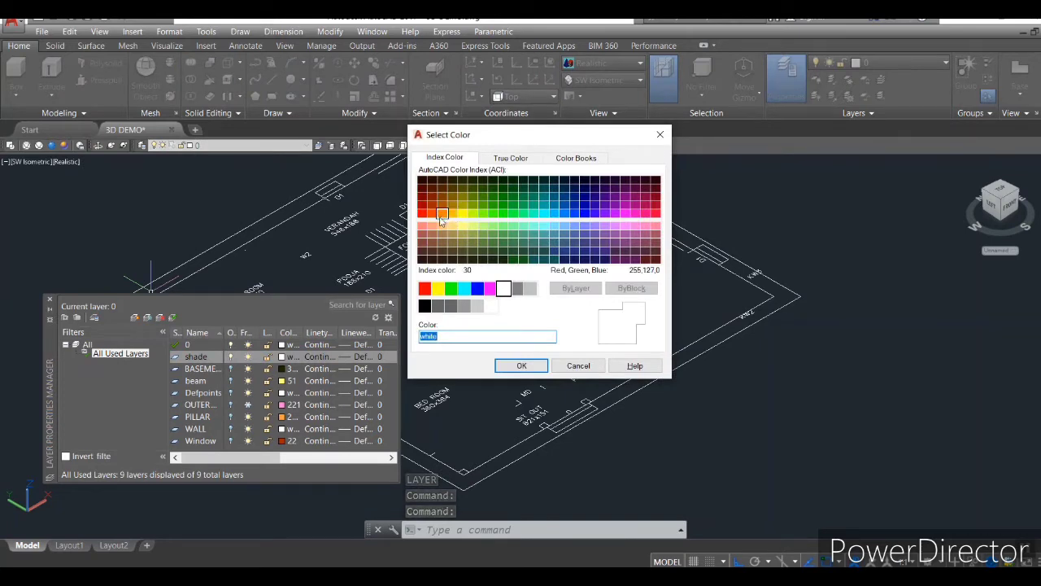
left_click(441, 214)
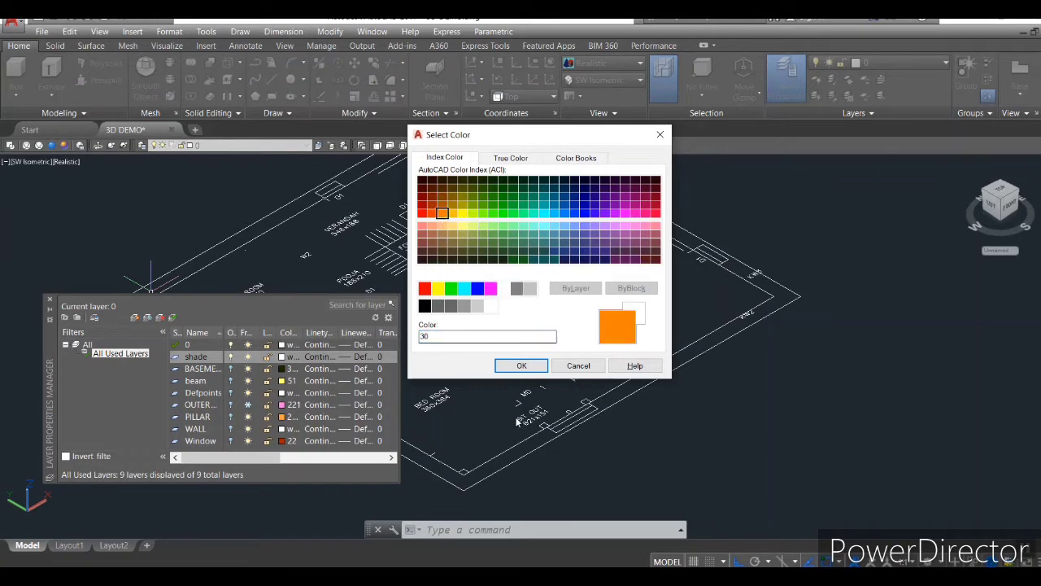
left_click(517, 366)
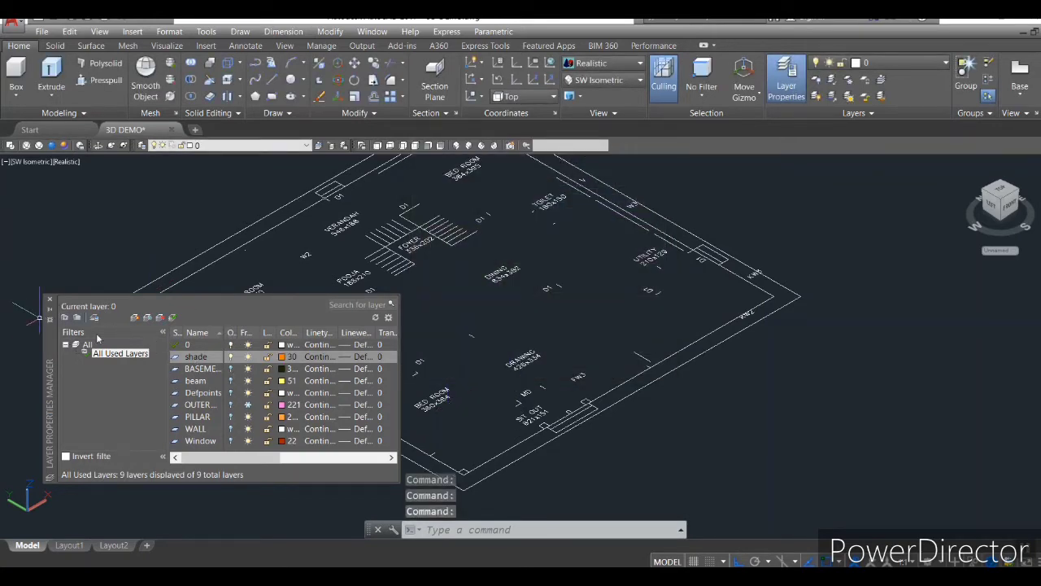
double_click(175, 356)
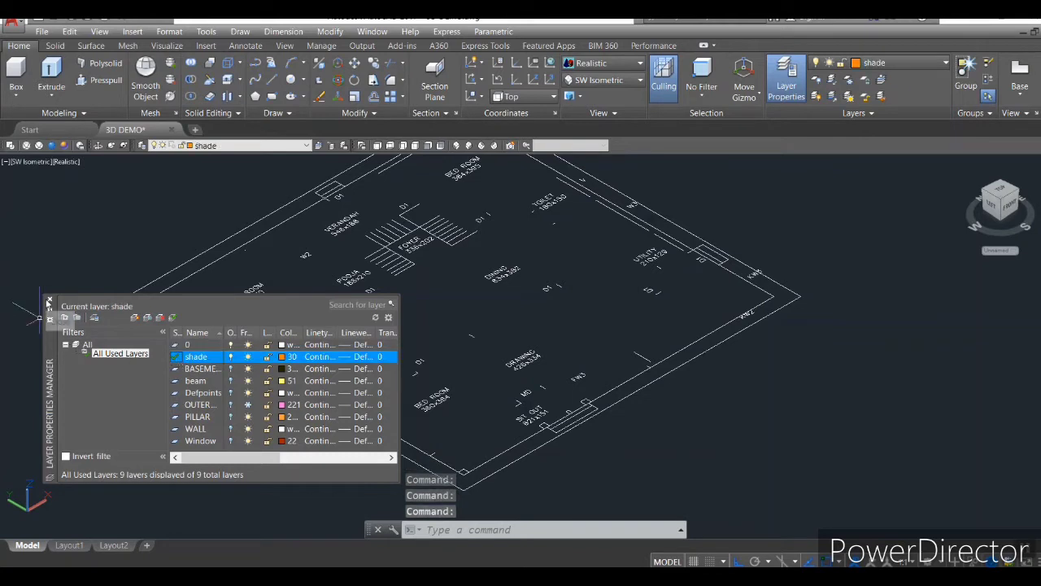
left_click(49, 300)
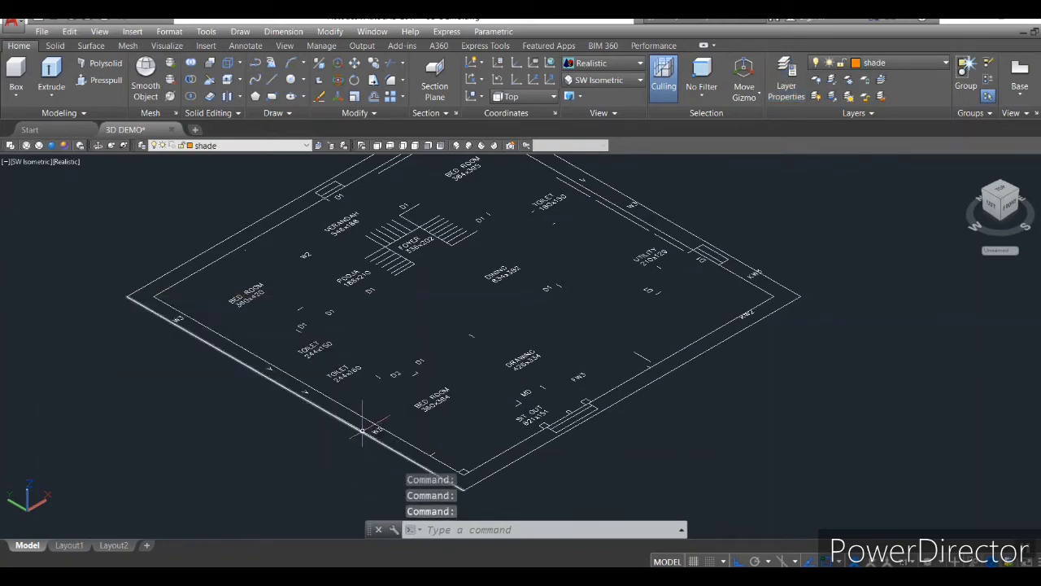
- Join the four offset outline lines around the plan into one polyline
left_click(208, 253)
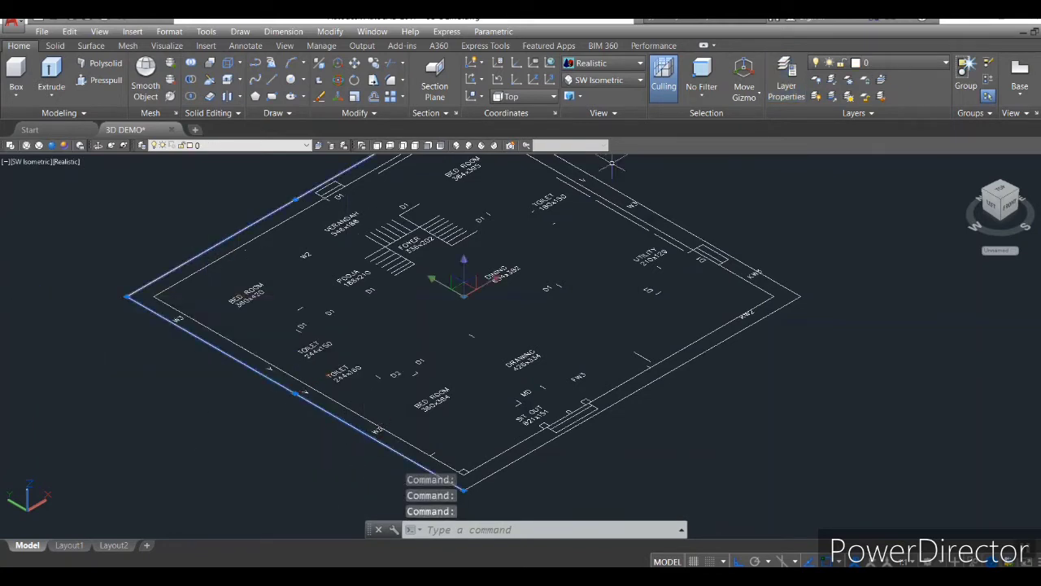
left_click(647, 209)
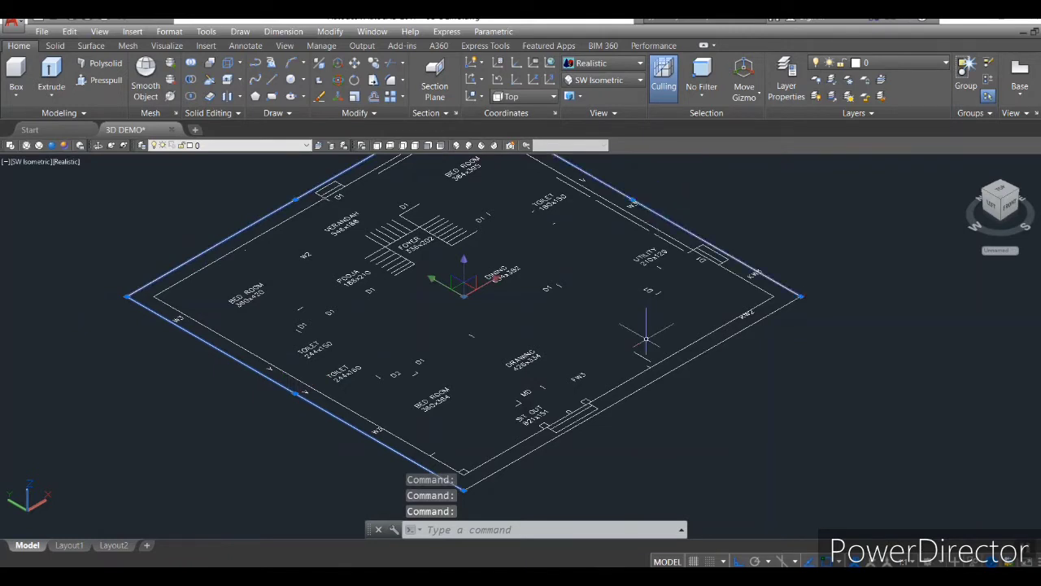
left_click(651, 380)
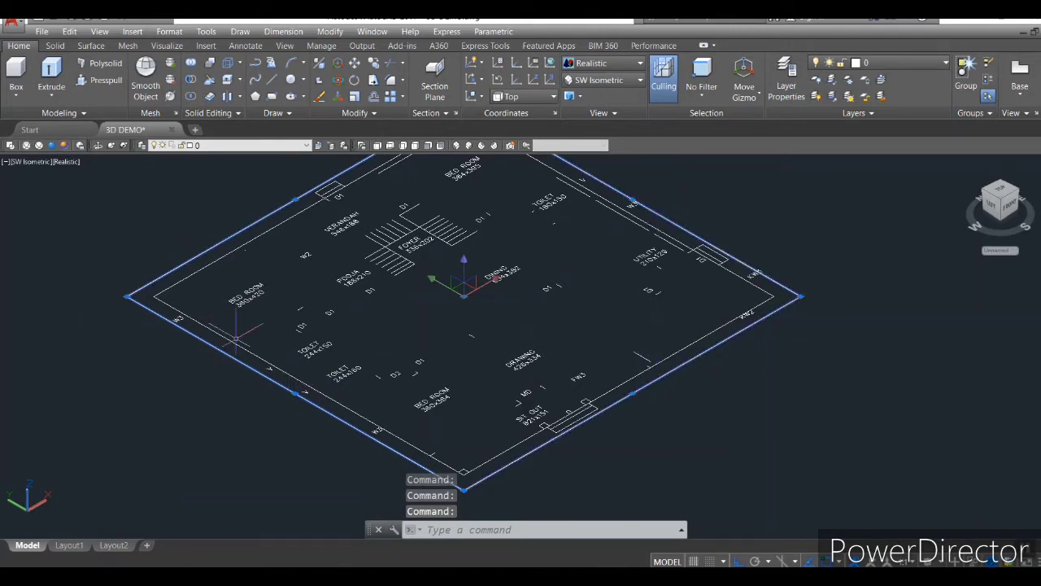
type("j")
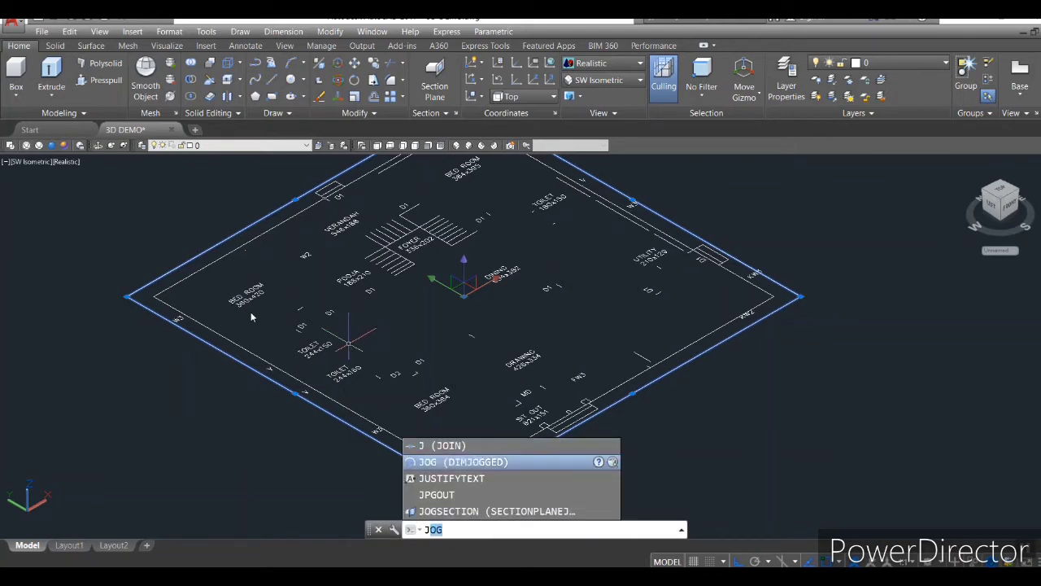
left_click(448, 444)
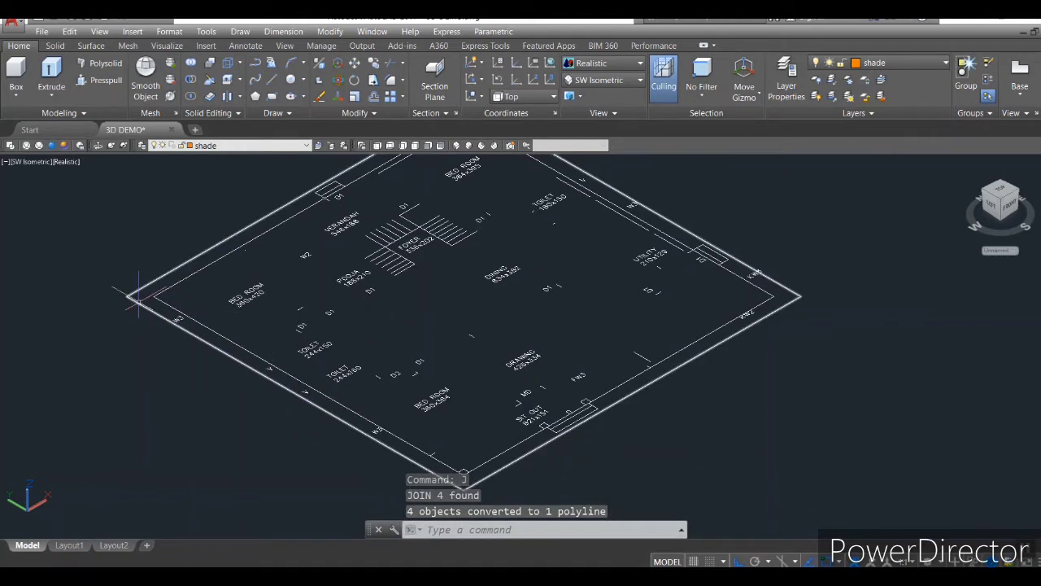
- Move the joined outline polyline to the shade layer and clear the selection
left_click(138, 300)
left_click(172, 145)
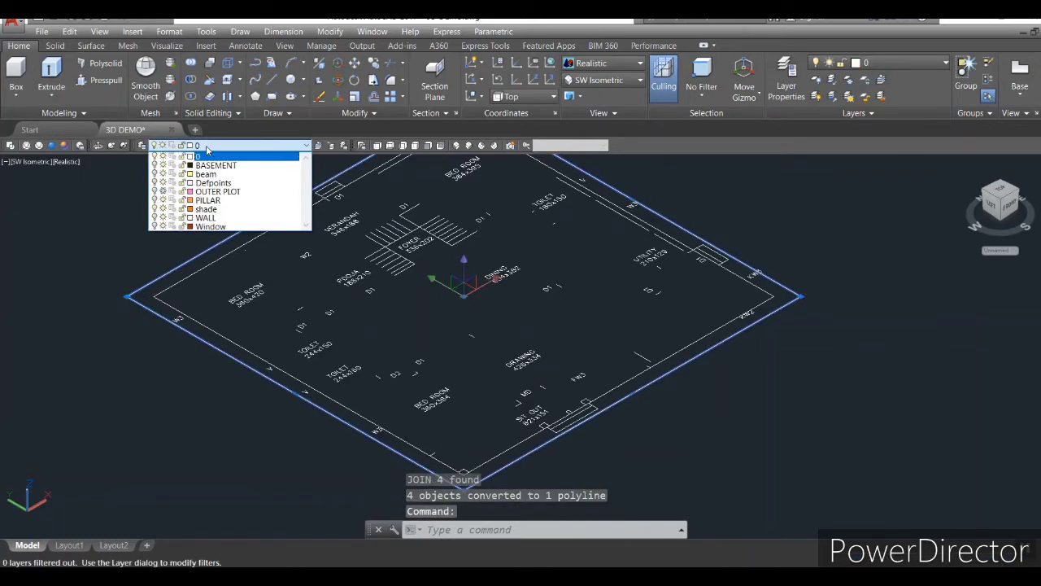
left_click(206, 210)
key("Escape")
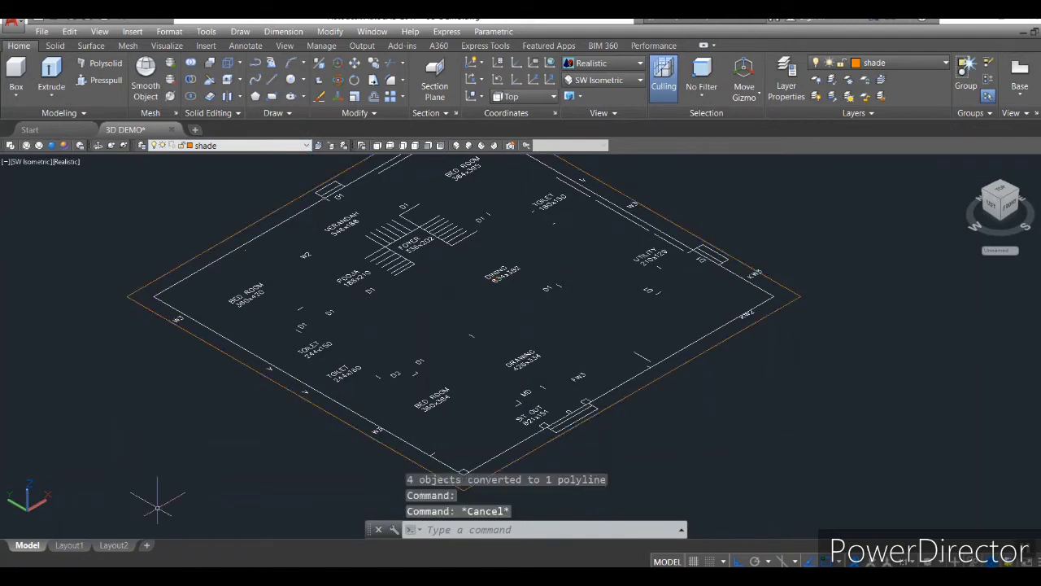
- Turn off layer 0 to hide the house plan, keeping shade as the current layer
scroll(711, 426, "down", 3)
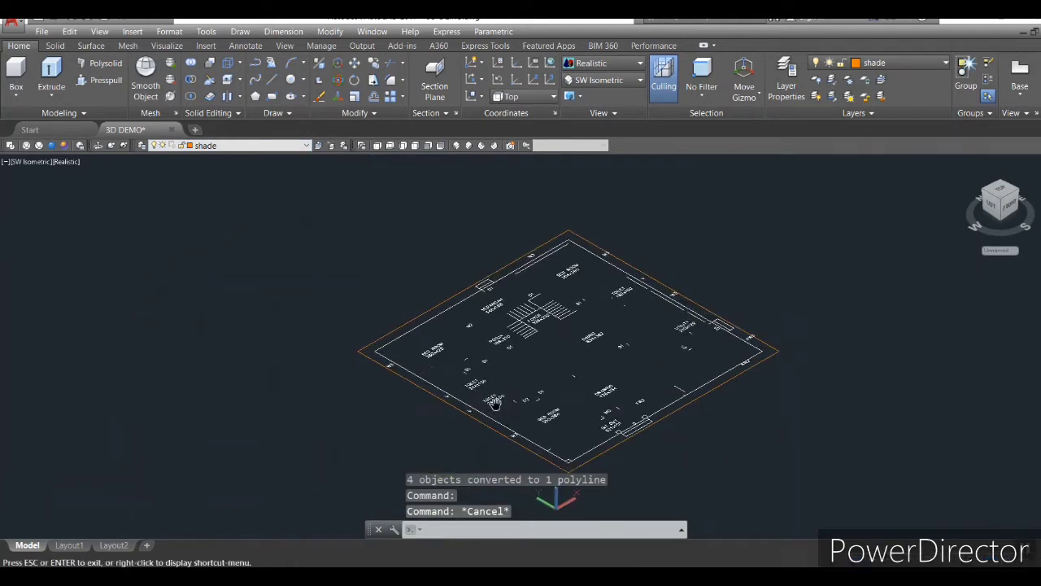
scroll(569, 462, "up", 2)
left_click(163, 145)
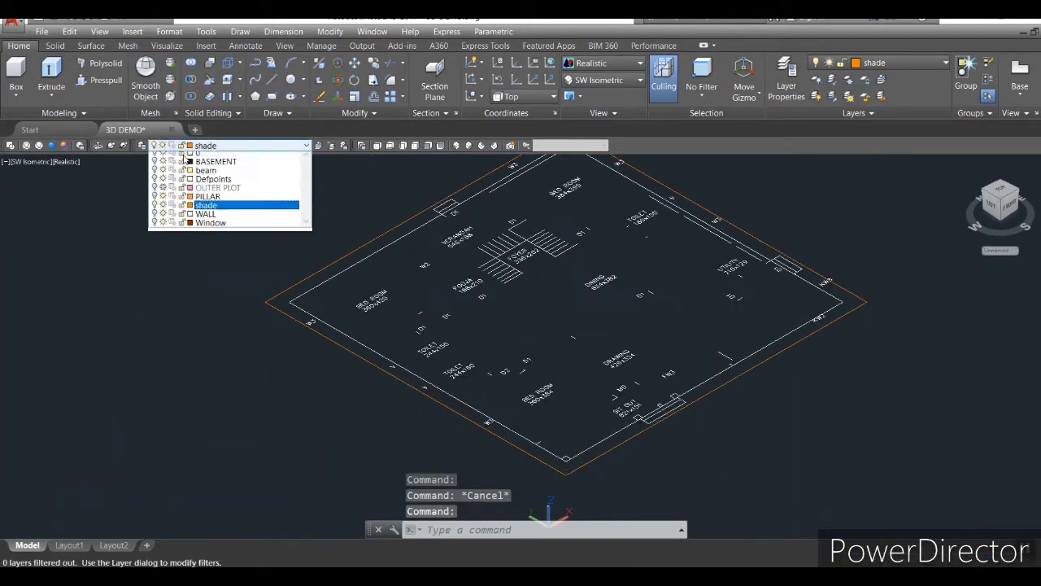
left_click(155, 156)
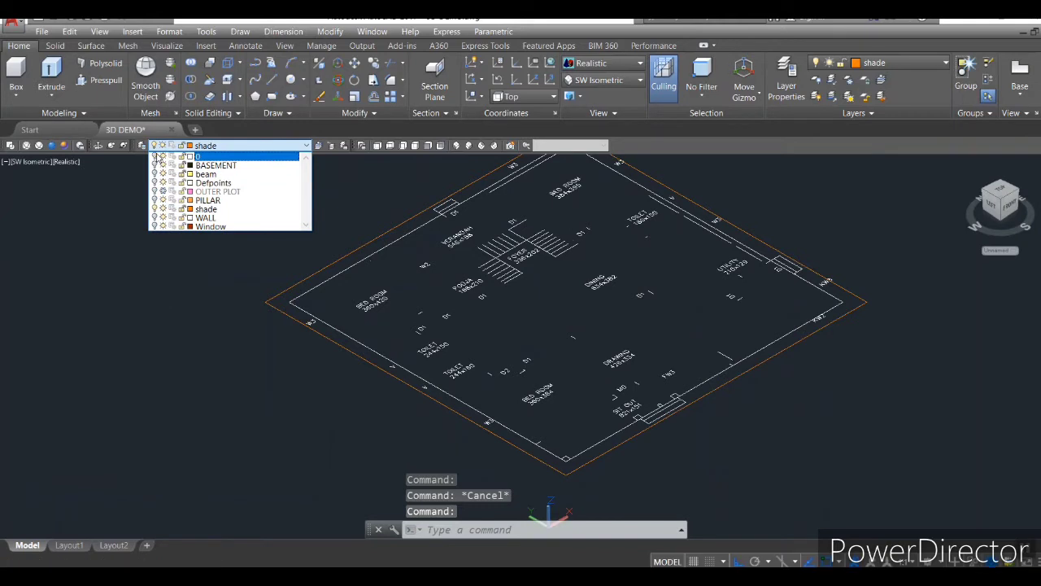
left_click(237, 209)
scroll(576, 416, "down", 2)
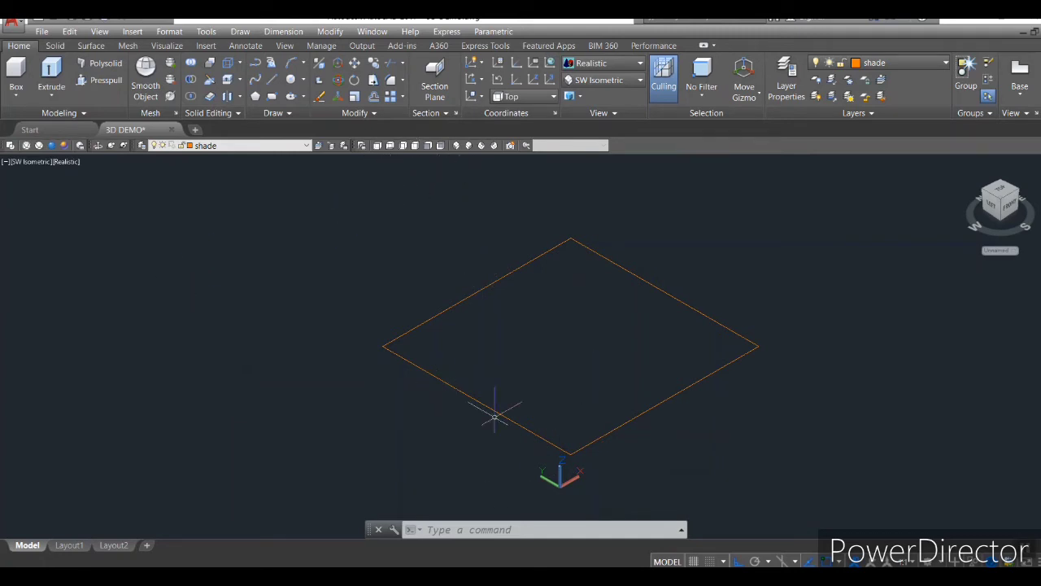
- Switch to the Front view and draw a horizontal line 60 long toward the left, just outside the outline's left end, as the profile base
left_click(427, 145)
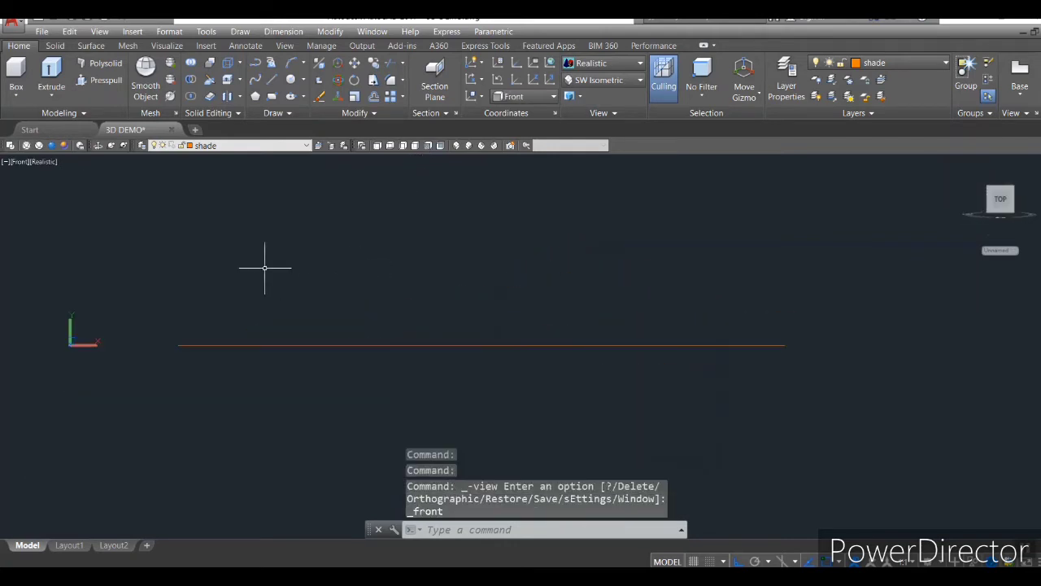
scroll(429, 283, "up", 2)
middle_click_drag(46, 377, 380, 393)
scroll(334, 393, "up", 2)
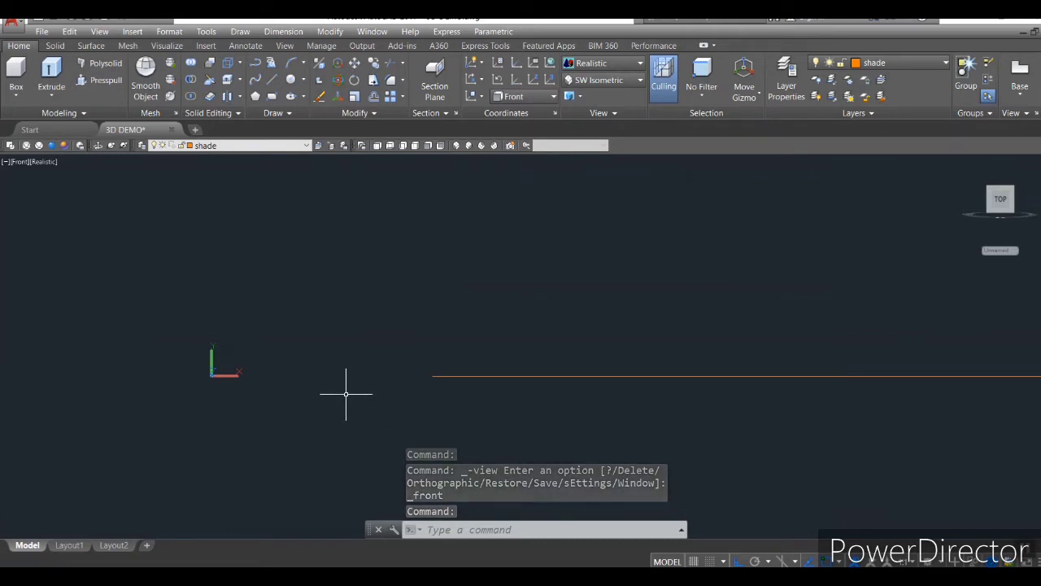
type("l")
key("Return")
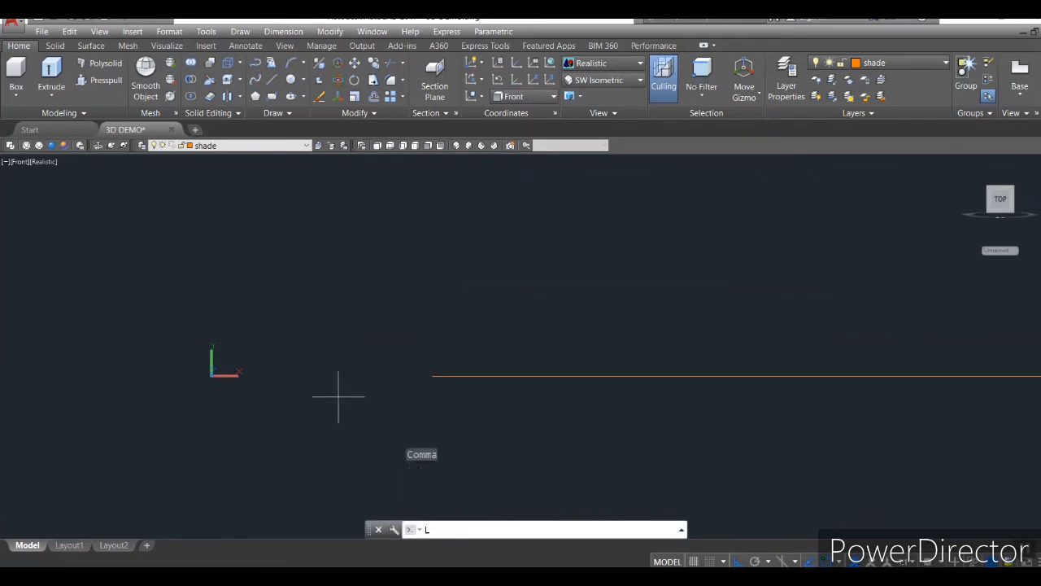
left_click(390, 375)
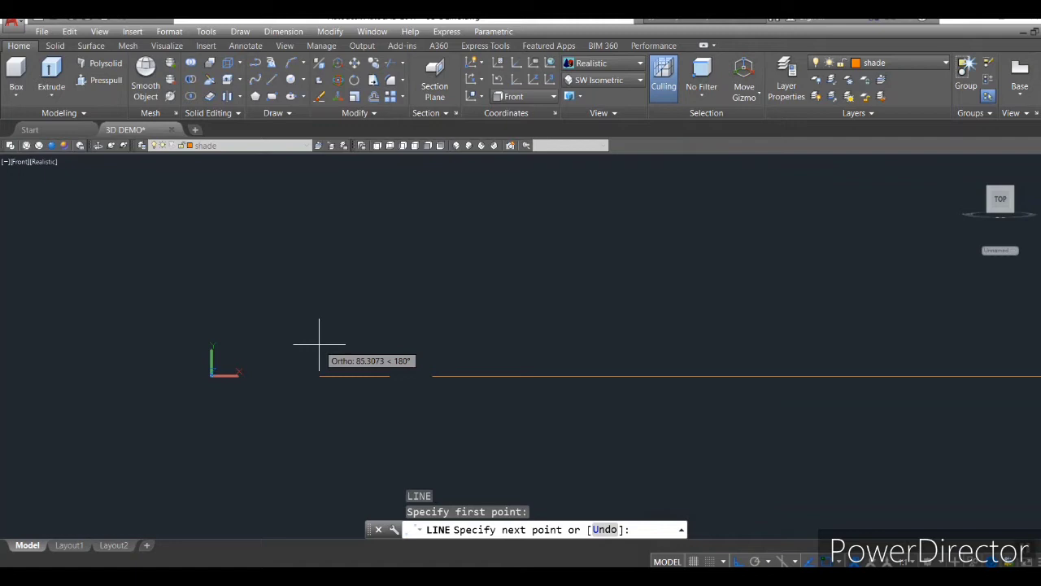
type("6")
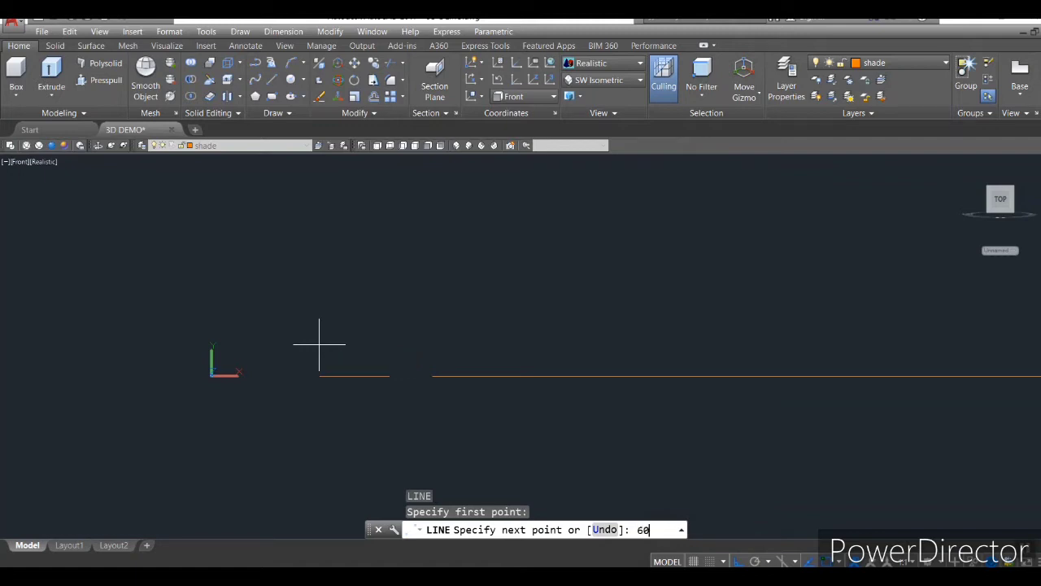
type("0")
key("Return")
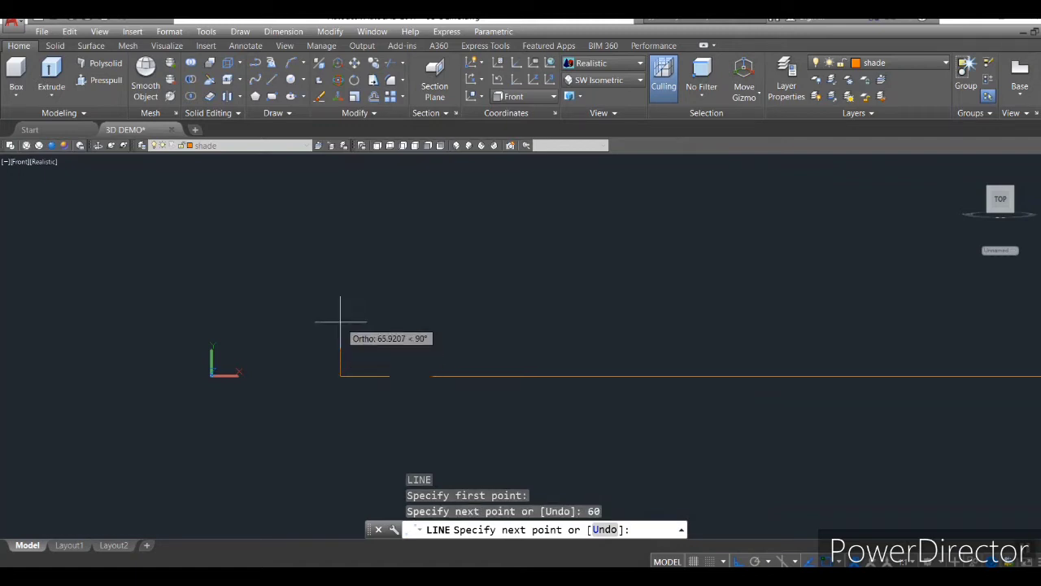
- Continue the profile with a vertical edge 10 high and a line sloping up at 30° past the base's right end
type("1")
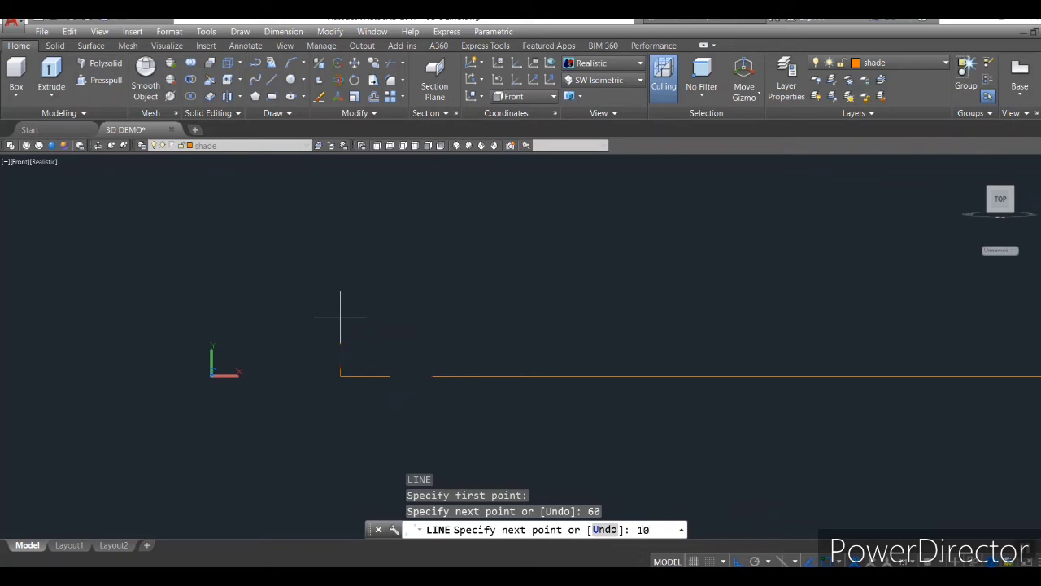
type("0")
key("Return")
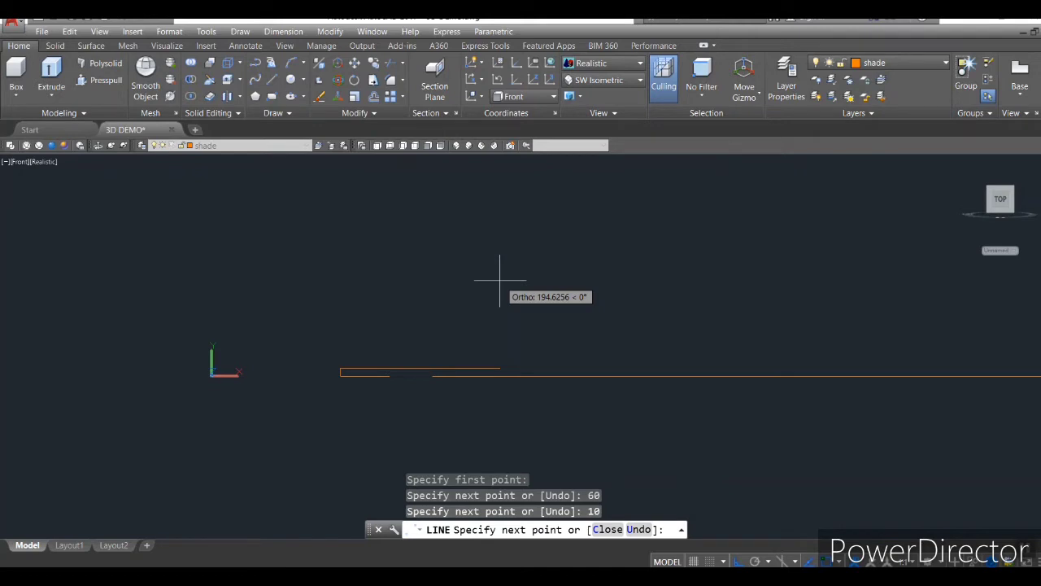
key("F8")
key("F8")
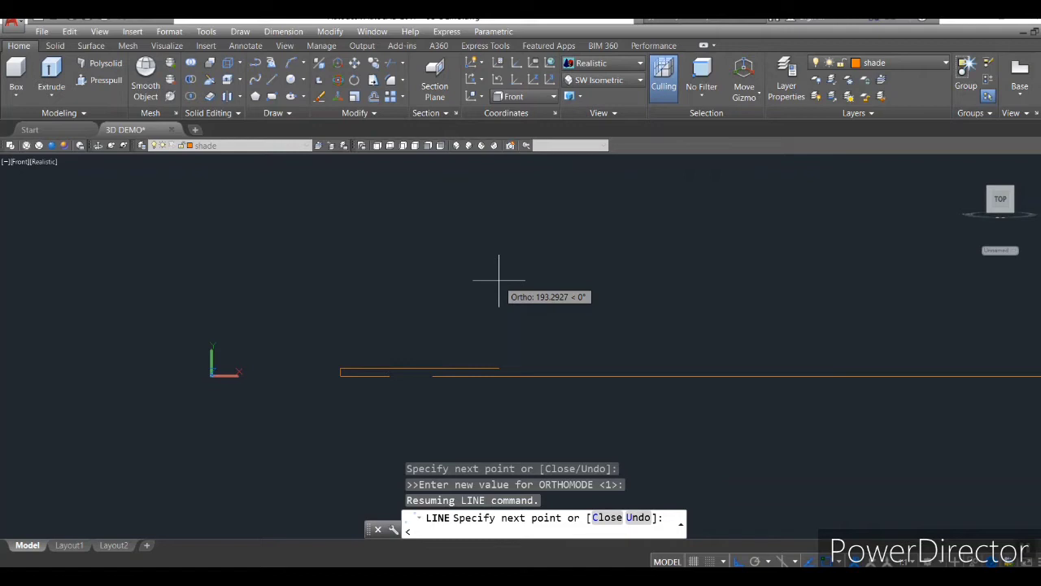
type("3")
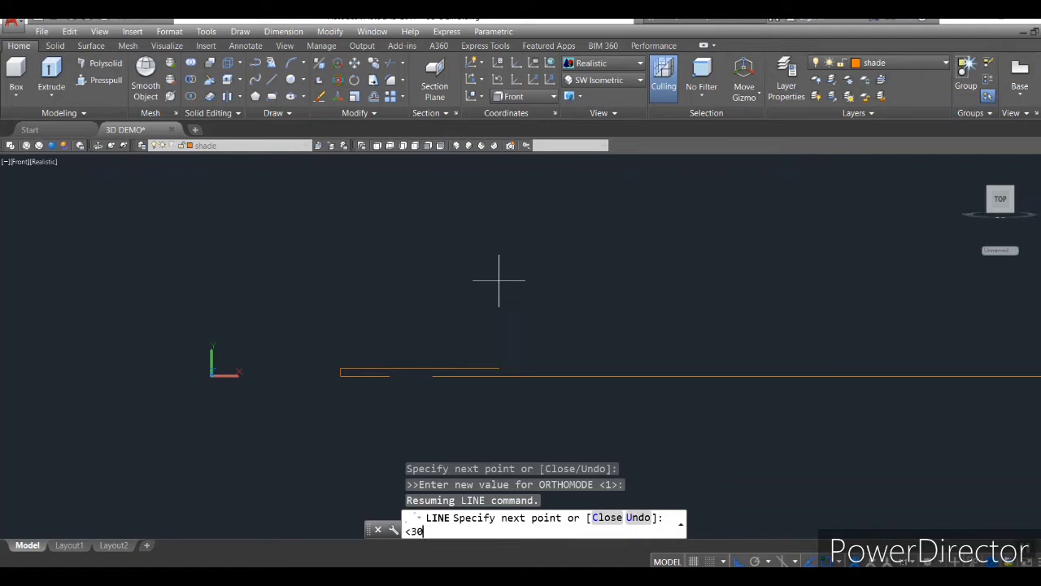
type("0")
key("Return")
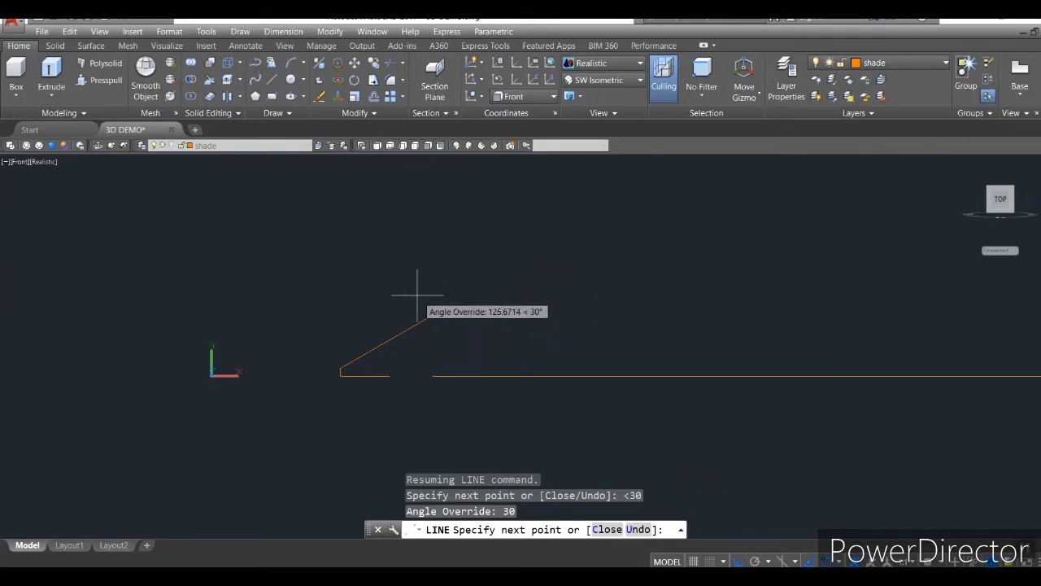
left_click(414, 323)
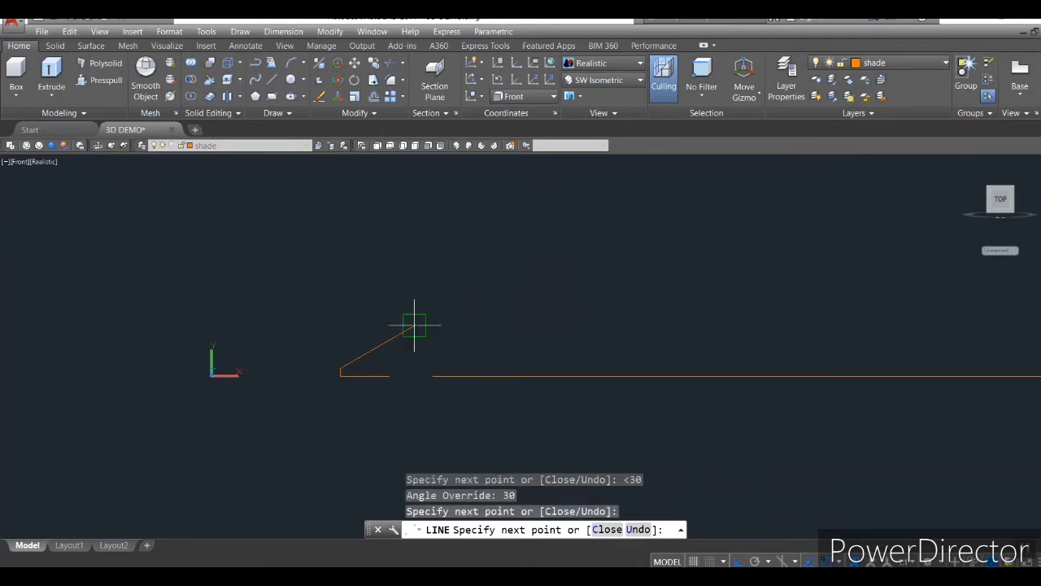
key("Escape")
- Draw a vertical line from the right end of the profile base up past the sloped line
type("l")
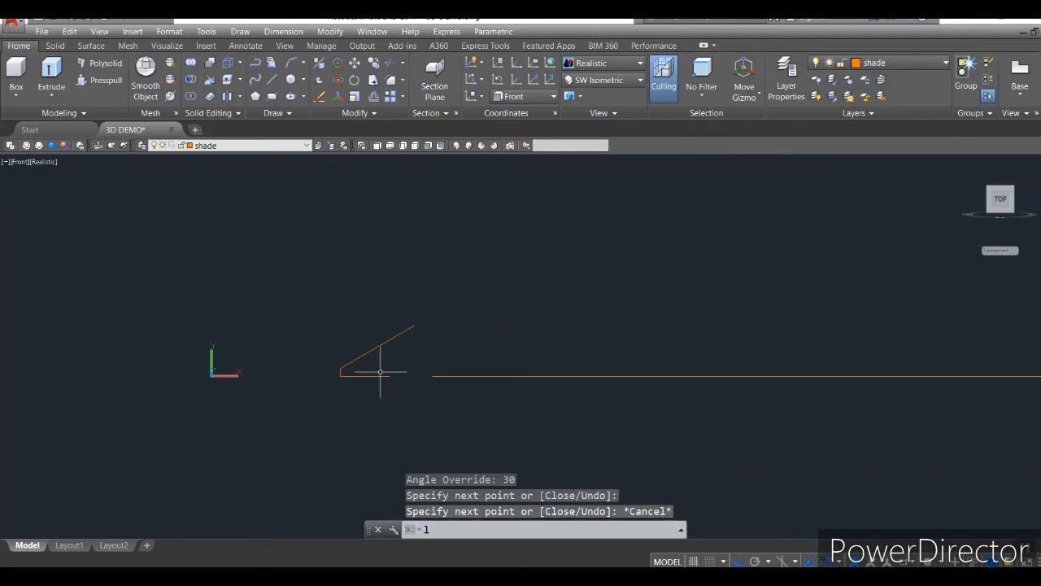
key("Return")
left_click(391, 375)
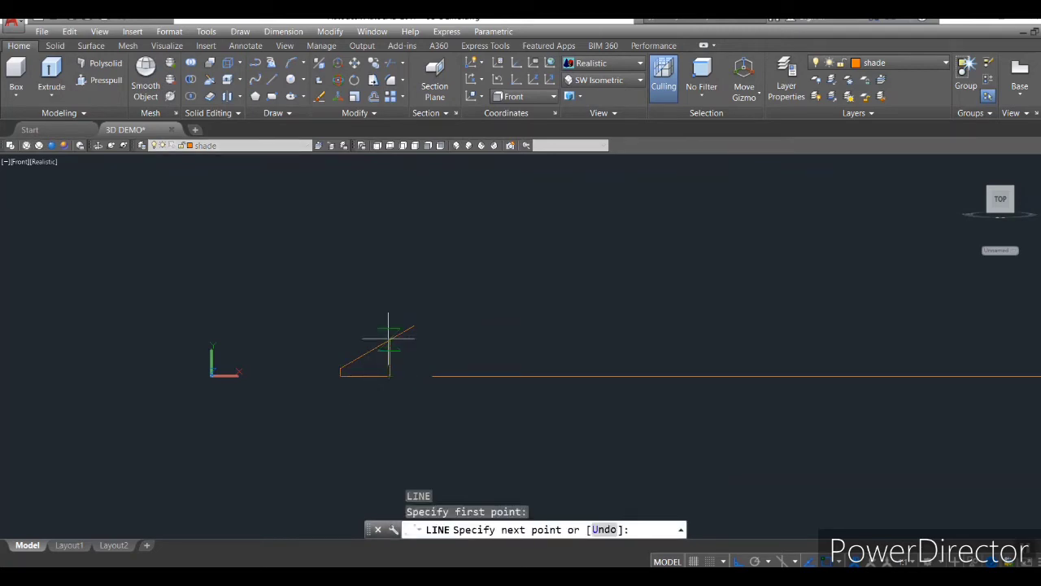
scroll(386, 335, "up", 3)
left_click(393, 319)
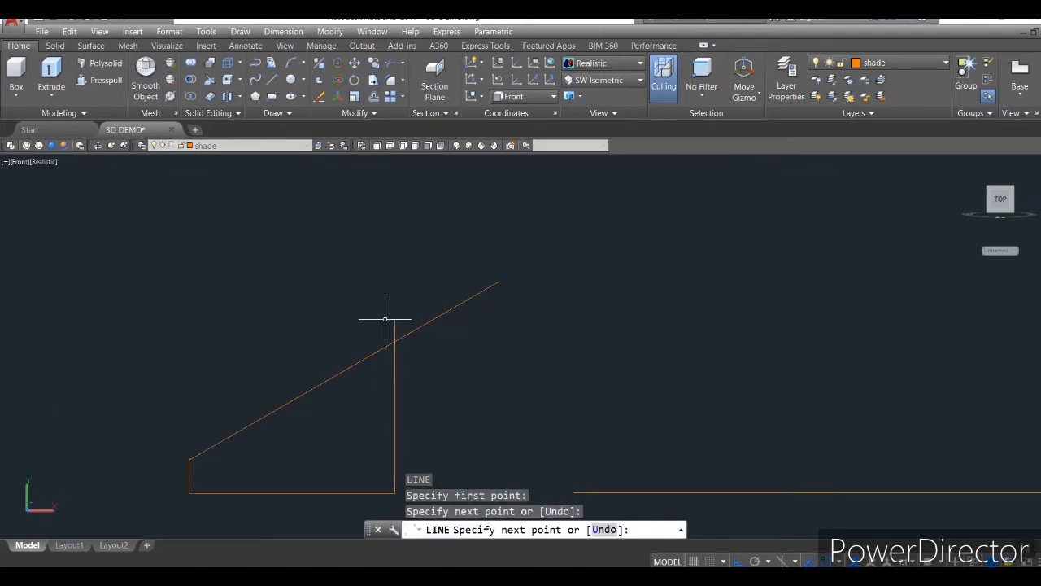
key("Escape")
type("tr")
key("Return")
key("Return")
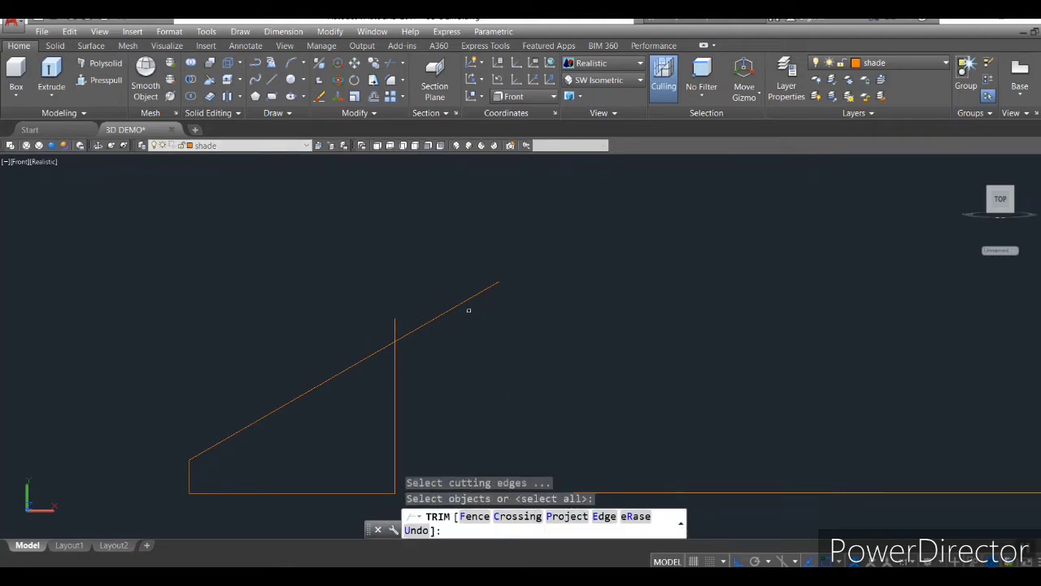
- Switch to the SW Isometric view and trim the part of the sloped line that extends beyond the profile's vertical line
left_click(457, 146)
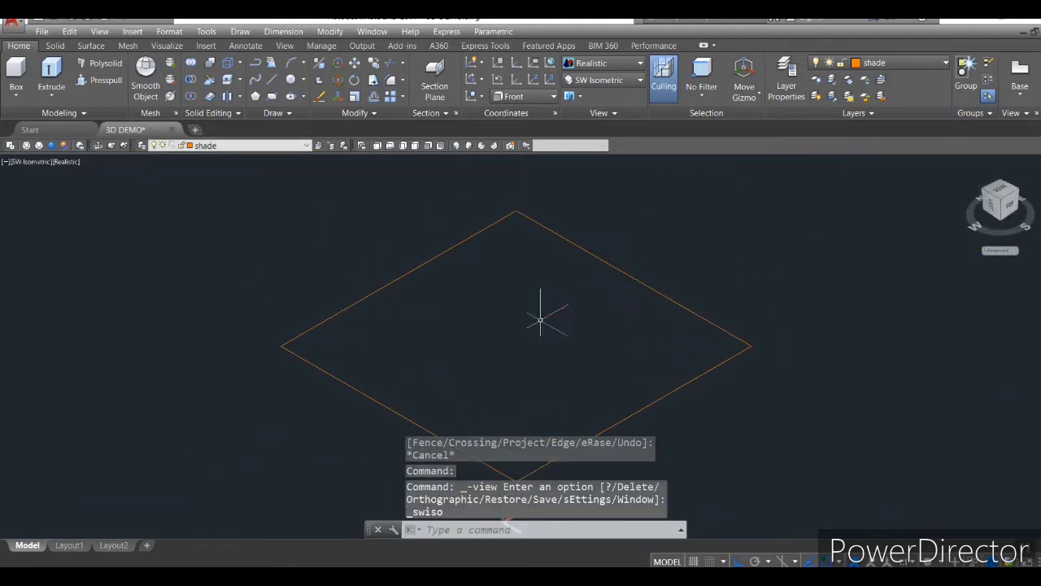
scroll(540, 320, "down", 2)
middle_click_drag(528, 428, 539, 336)
scroll(541, 338, "up", 8)
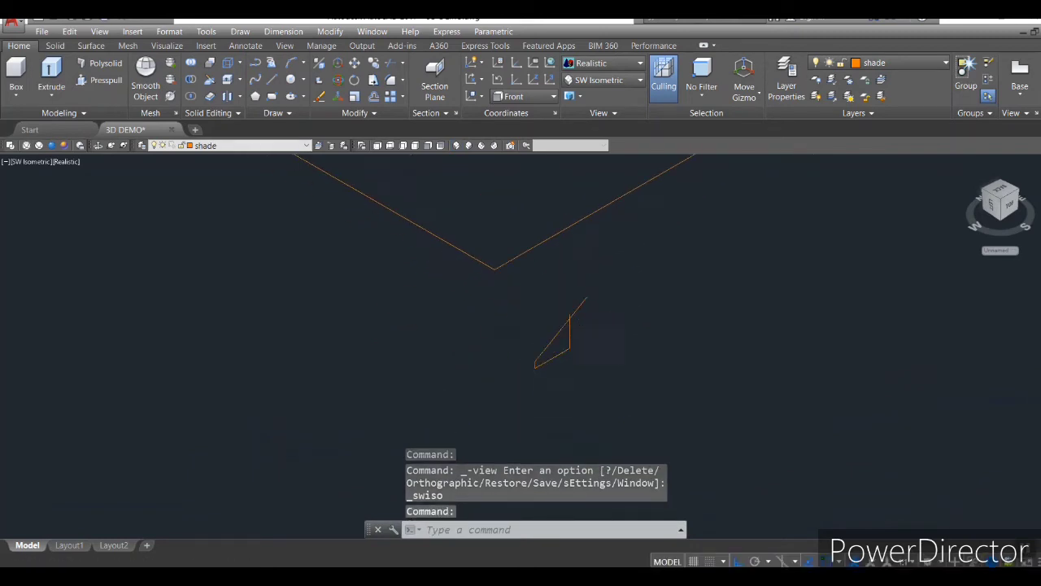
scroll(599, 320, "up", 1)
scroll(571, 291, "up", 4)
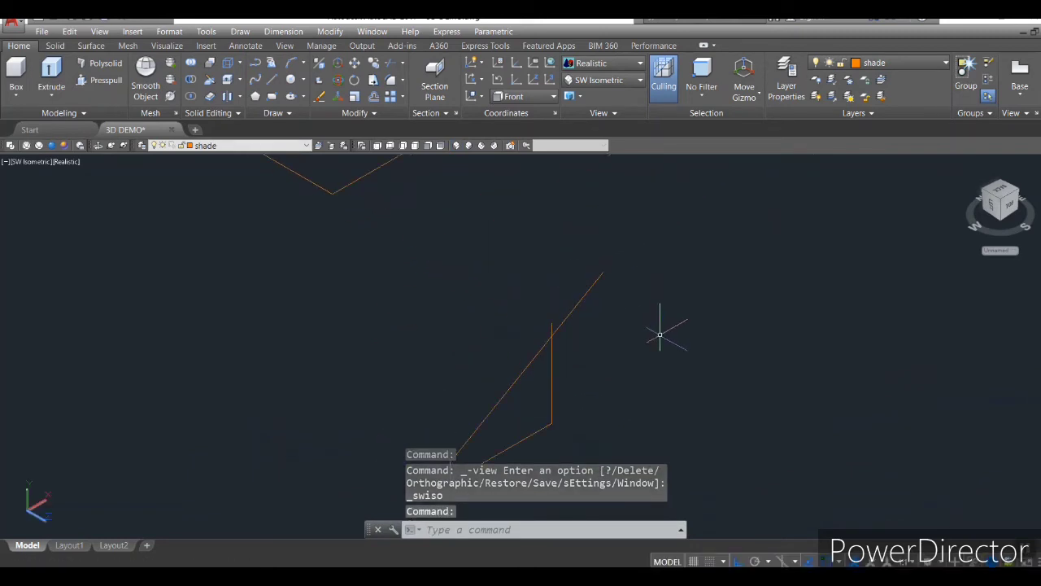
type("tr")
key("Return")
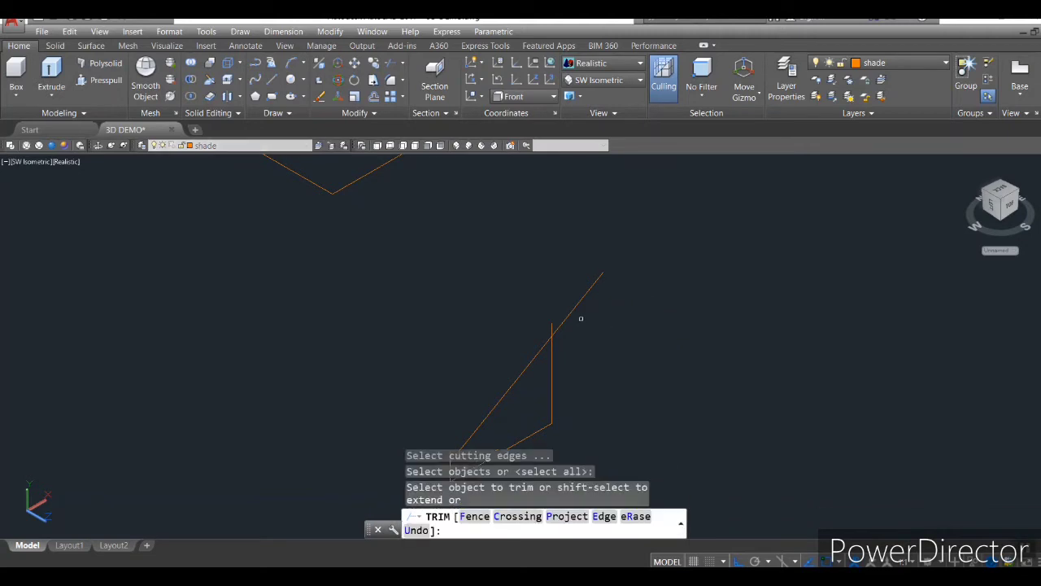
left_click(567, 319)
scroll(555, 330, "up", 5)
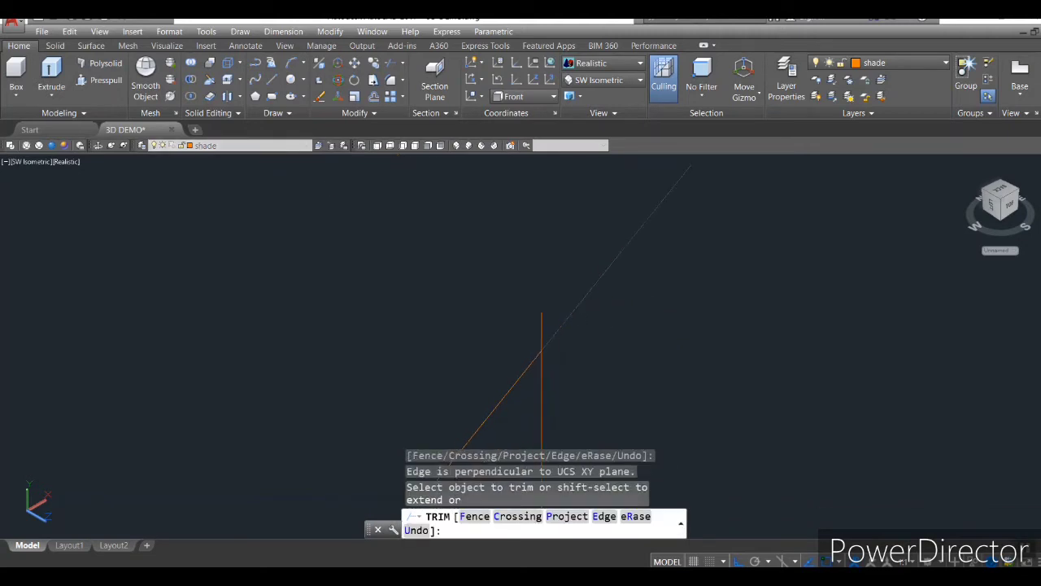
left_click(546, 351)
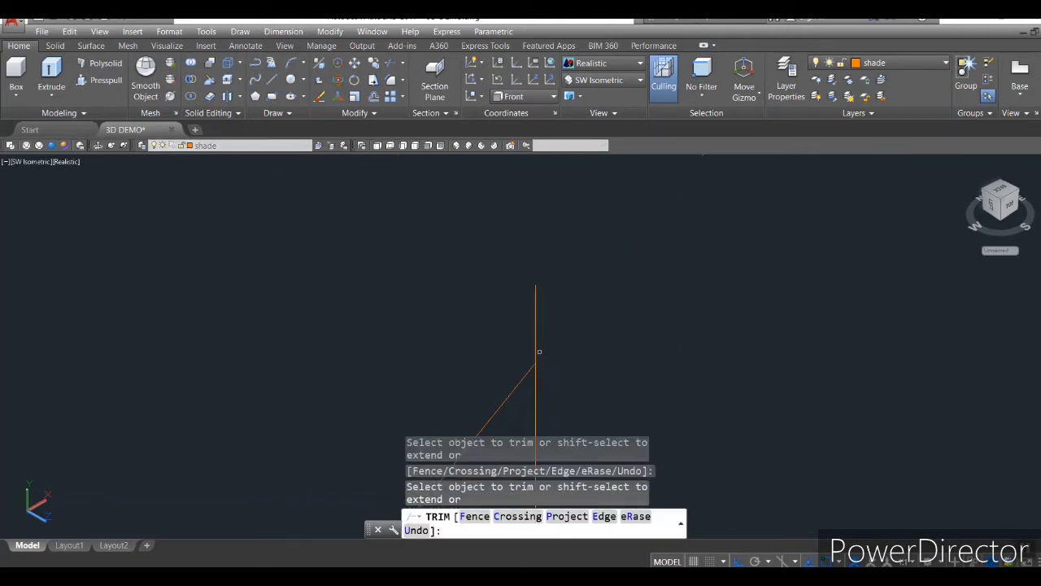
- Trim the excess of the vertical line above the sloped line at the profile's peak
left_click(538, 361)
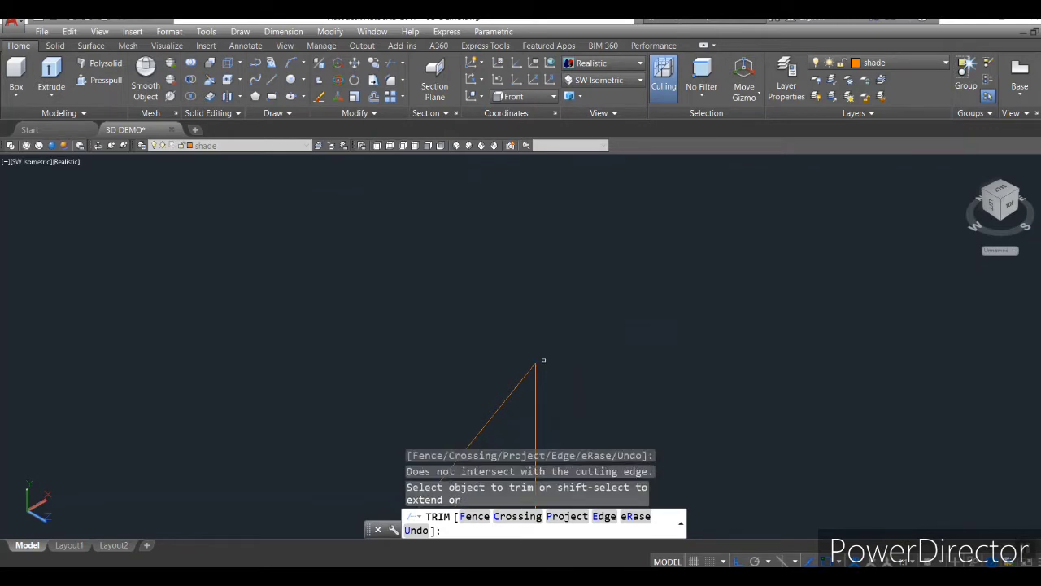
scroll(570, 321, "down", 5)
left_click(570, 323)
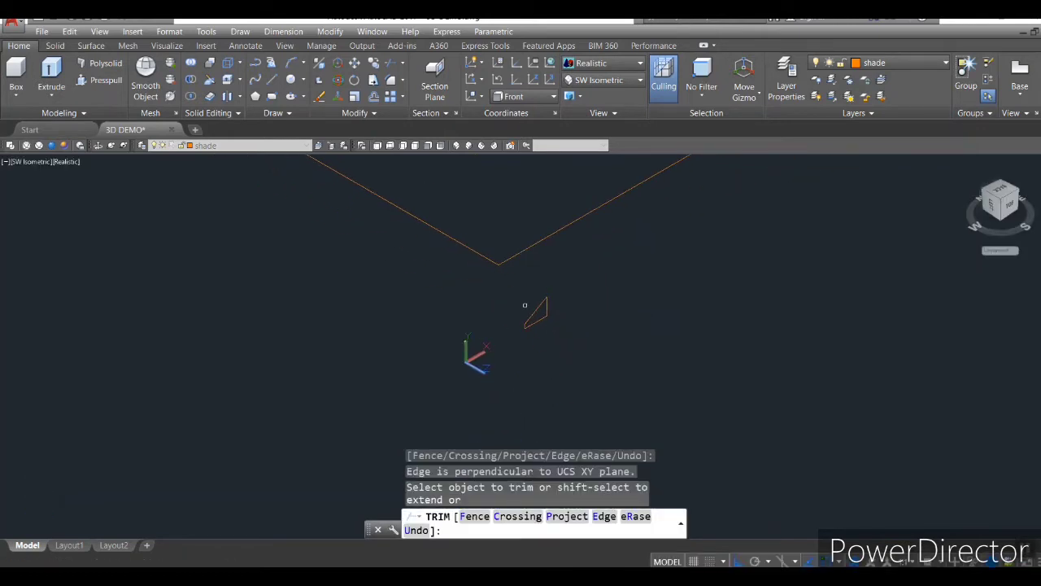
- Offset the profile's sloped line 7.5 toward the inside of the profile
scroll(569, 334, "up", 4)
key("Escape")
type("o")
key("Return")
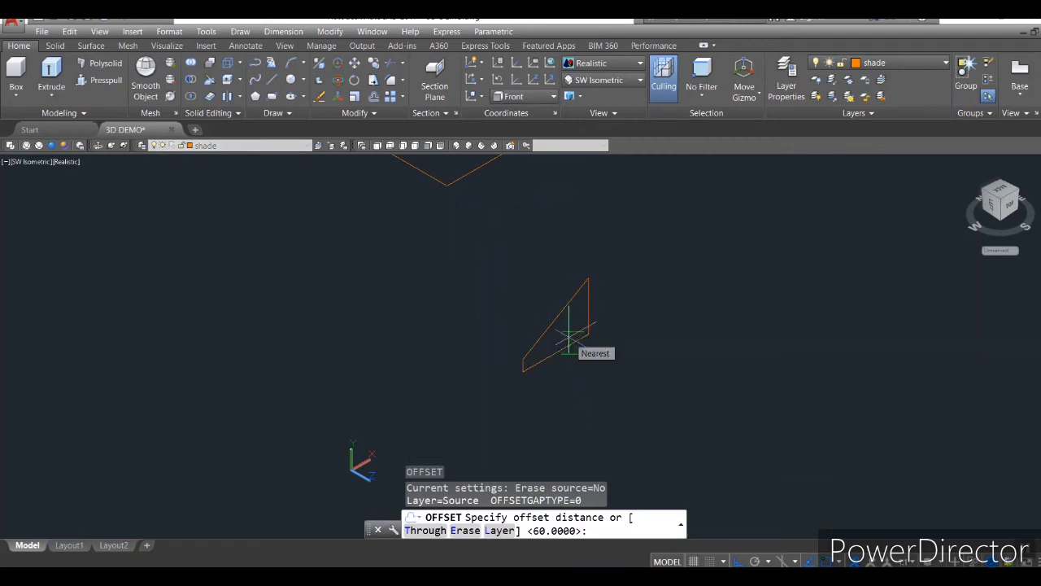
type("7.5")
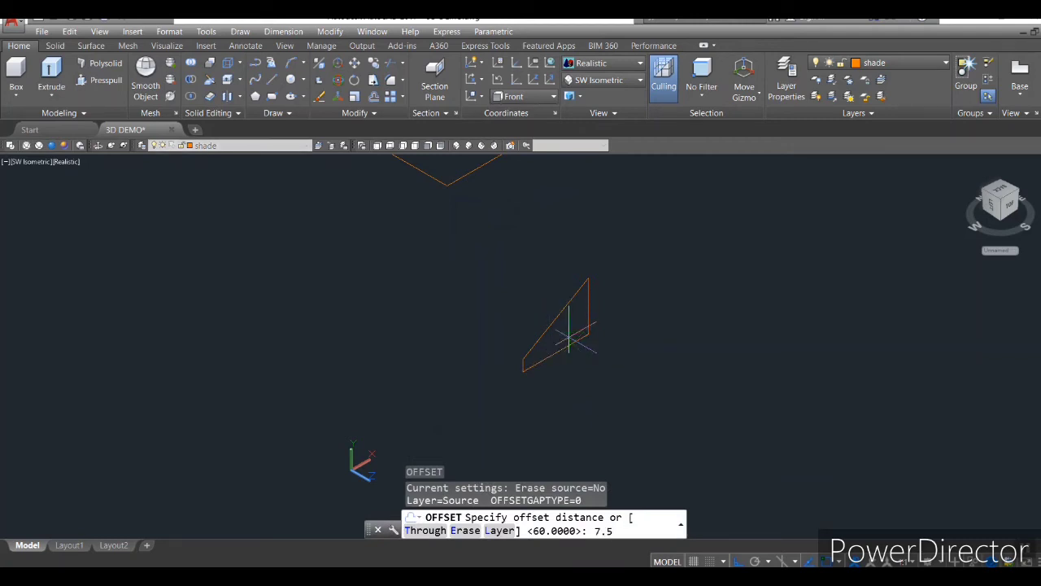
key("Return")
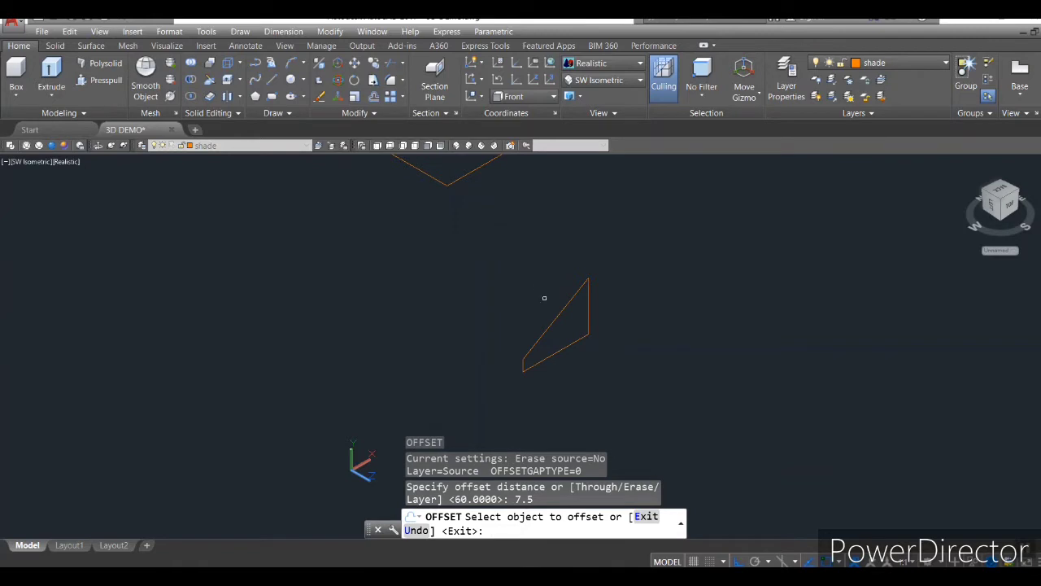
left_click(551, 327)
left_click(572, 328)
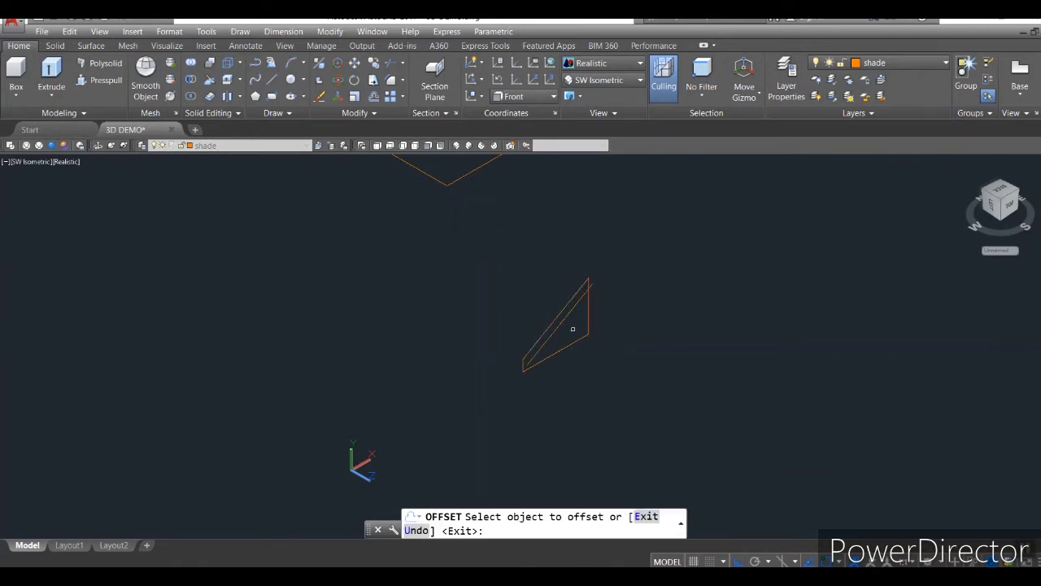
- Offset the profile's tall vertical edge and its short vertical edge inward by the same 7.5 distance
left_click(588, 309)
left_click(579, 321)
scroll(518, 361, "up", 5)
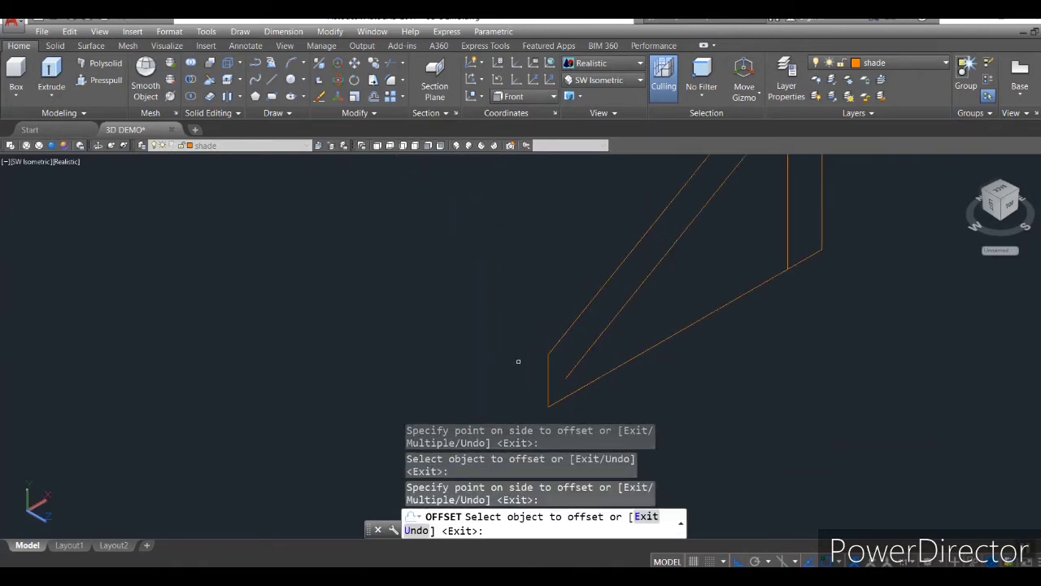
left_click(548, 367)
left_click(586, 349)
key("Escape")
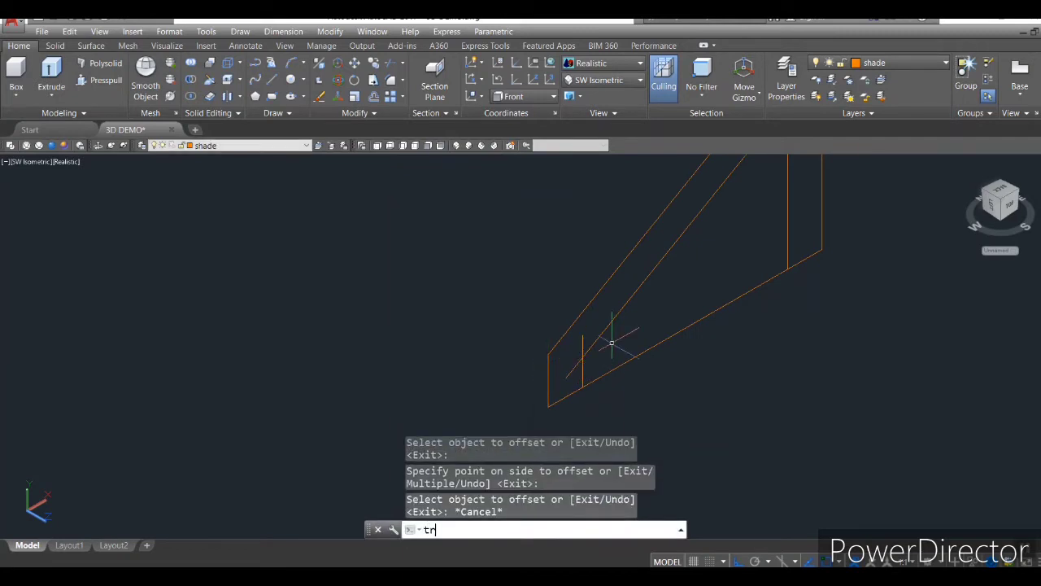
- Trim the overlapping ends of the offset lines at the profile's low end and the base segment between the two inner verticals
type("tr")
key("Return")
key("Return")
left_click(581, 336)
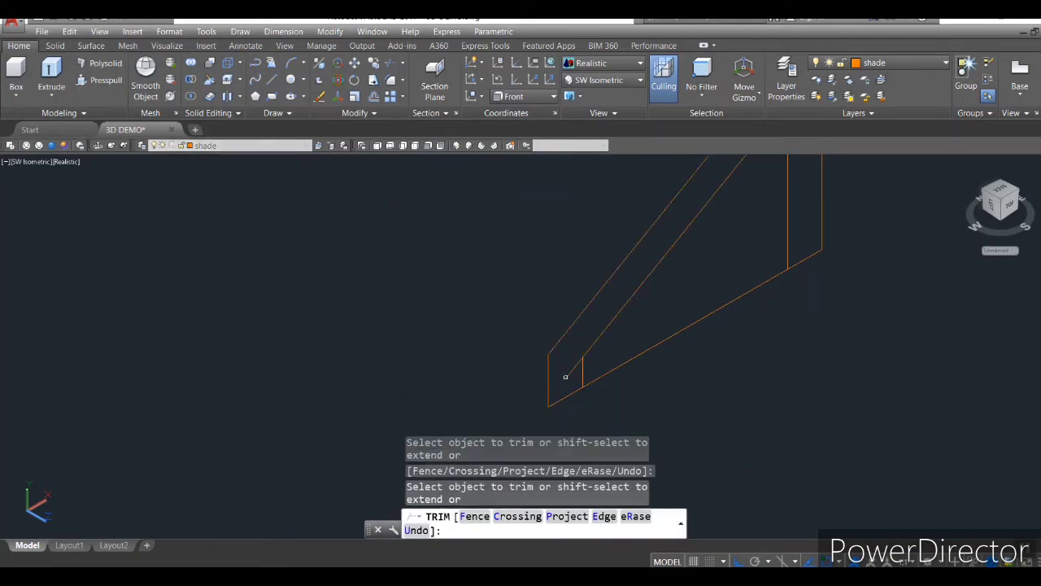
left_click(568, 373)
left_click(616, 365)
- Trim the offset vertical and sloped lines past their intersection near the peak, leaving a closed thin shade profile
scroll(657, 366, "down", 4)
middle_click_drag(685, 362, 591, 408)
scroll(615, 289, "up", 3)
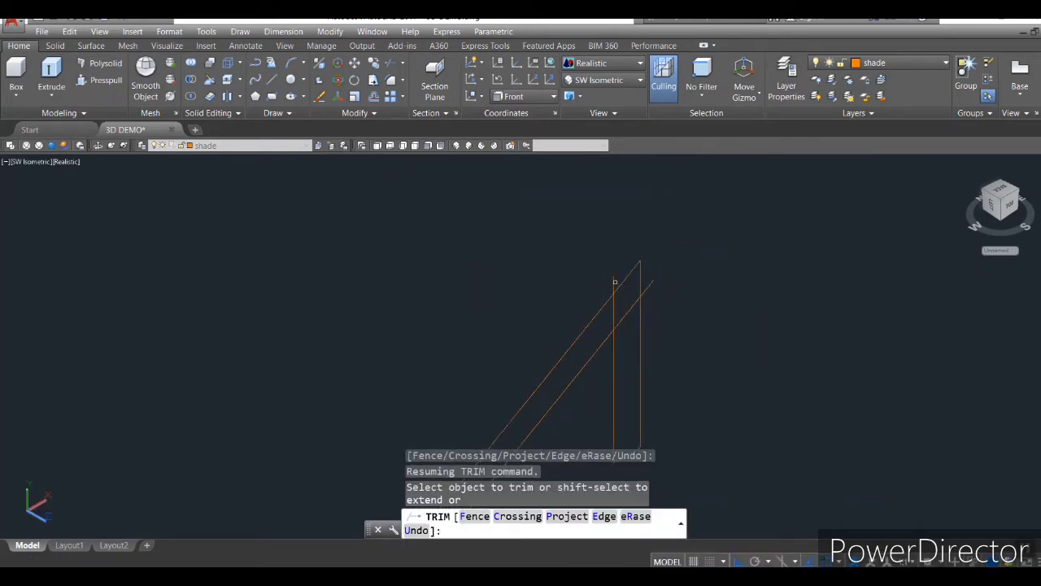
left_click(614, 282)
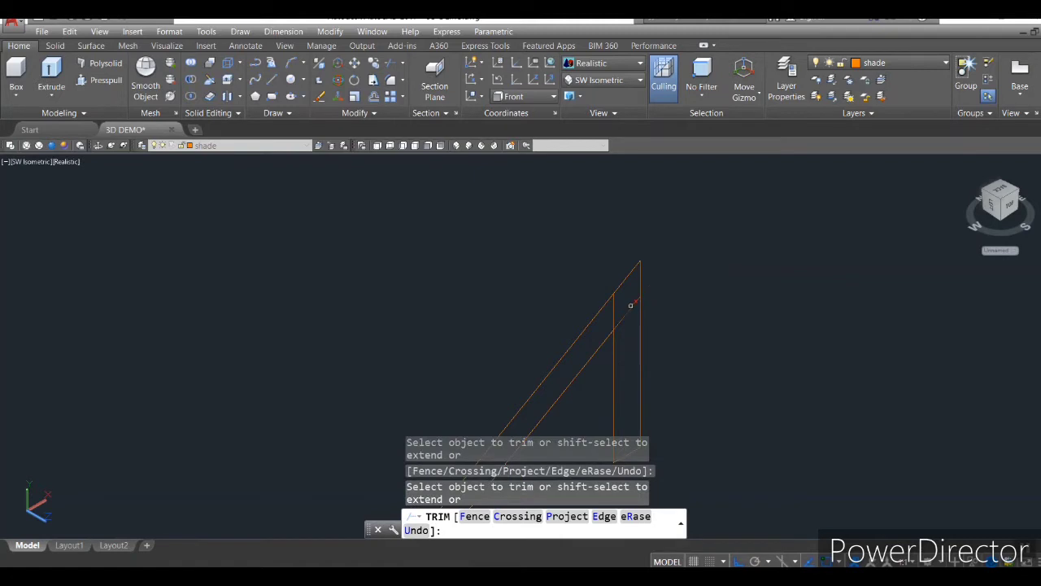
scroll(665, 312, "down", 5)
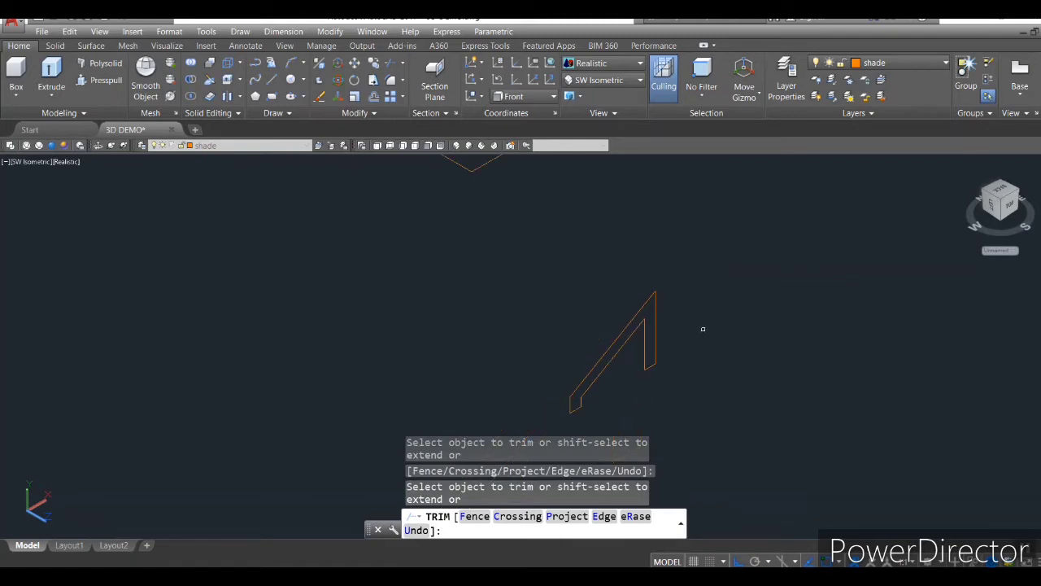
middle_click_drag(702, 328, 637, 254)
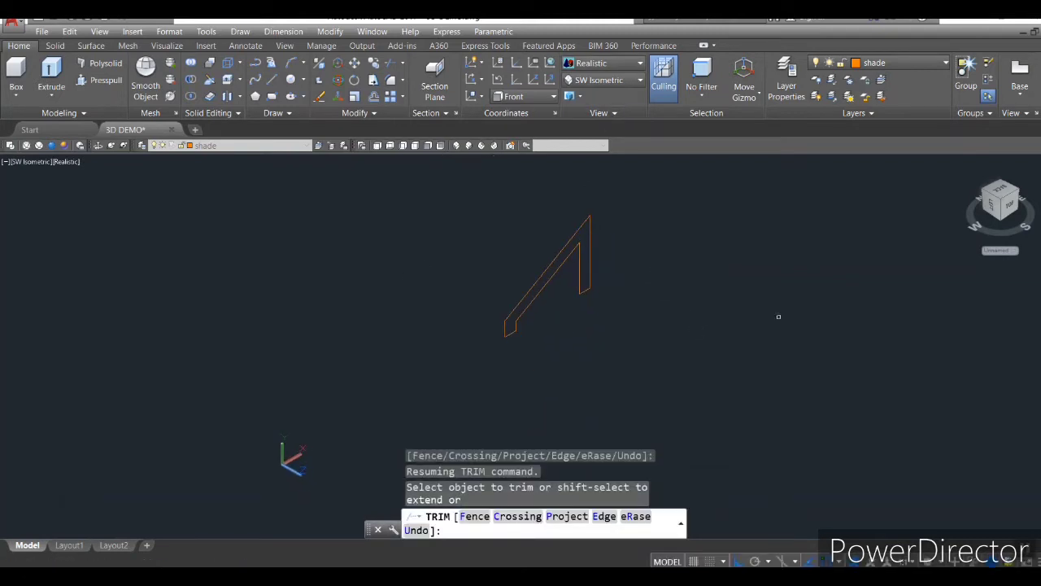
key("Escape")
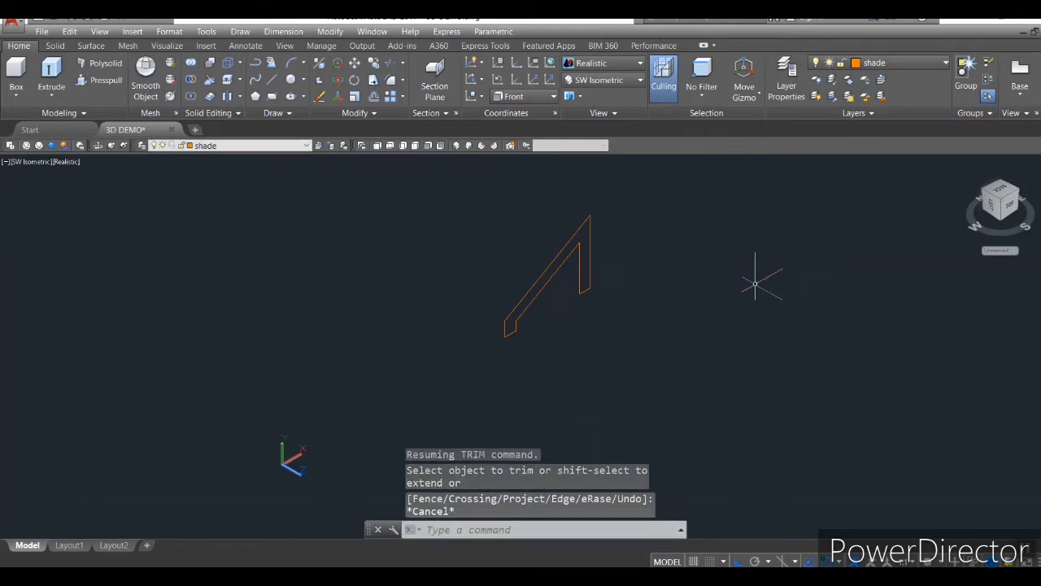
- Convert all the lines of the closed shade profile into a region
type("reg")
key("Return")
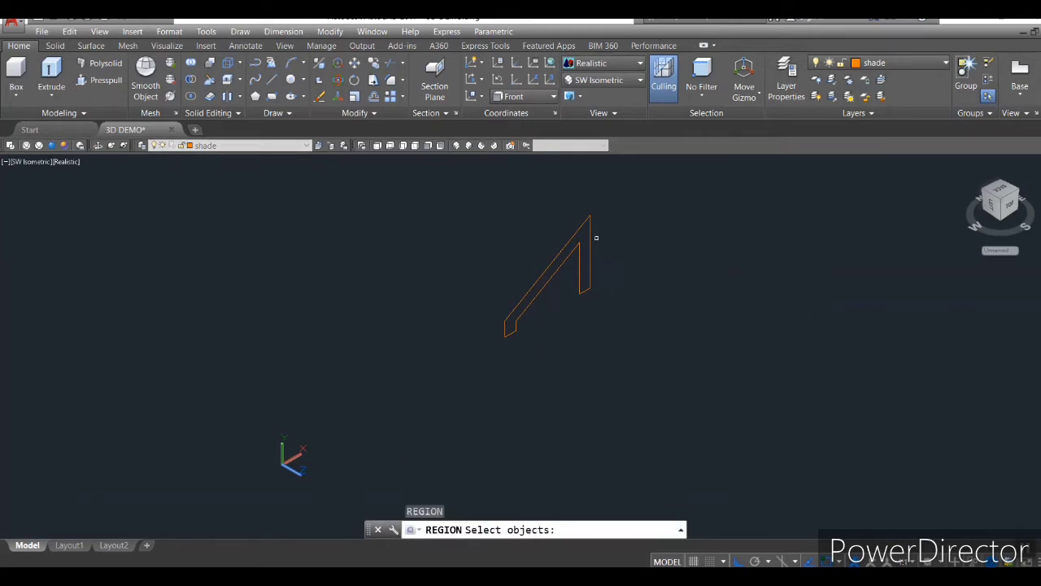
left_click(391, 181)
left_click(790, 375)
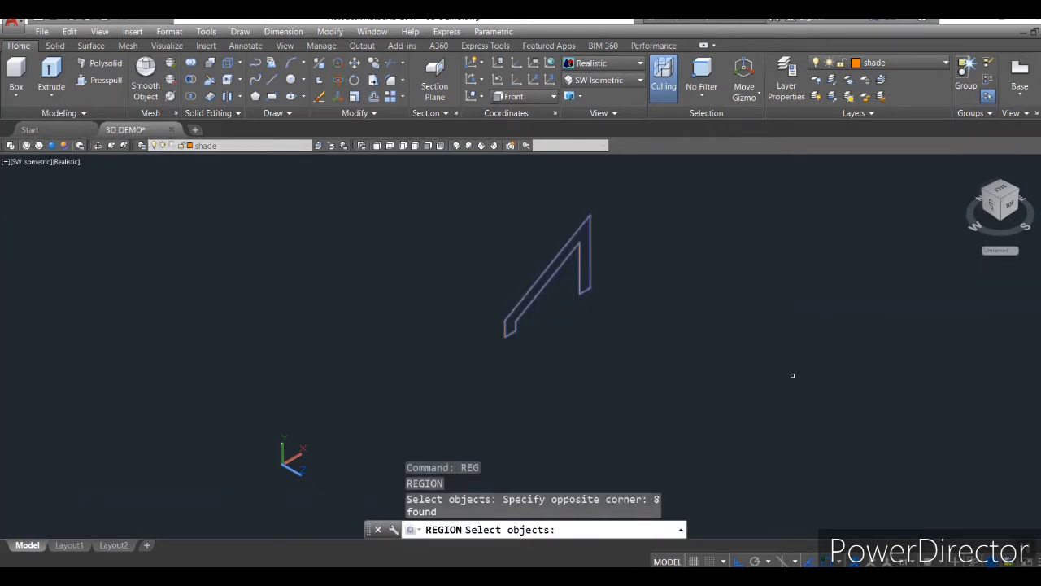
key("Return")
scroll(692, 301, "down", 2)
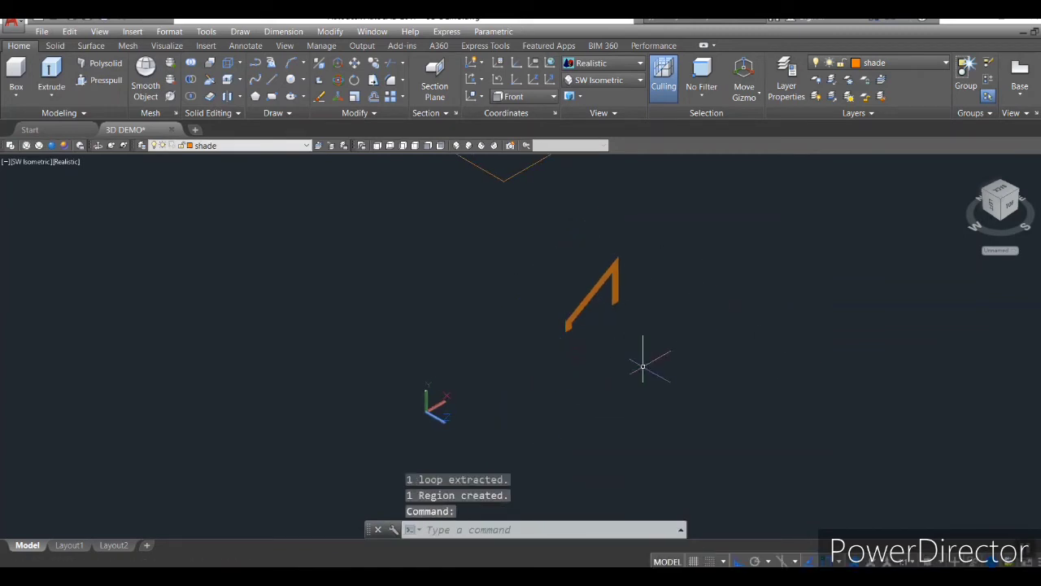
- Move the profile region by its lowest outer corner endpoint onto the nearest corner of the orange outline path
type("m")
key("Return")
left_click(581, 319)
key("Return")
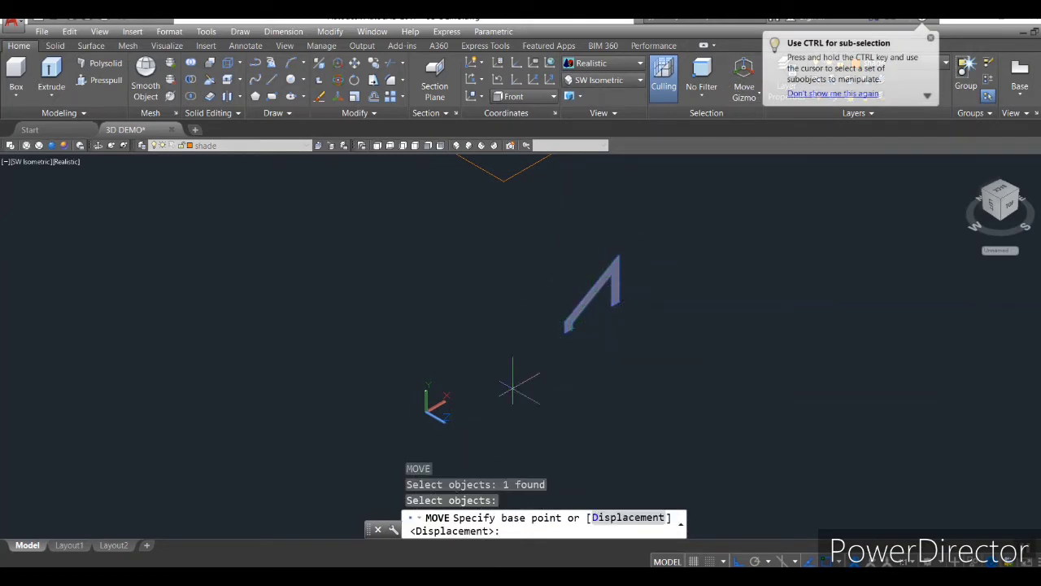
scroll(565, 324, "up", 3)
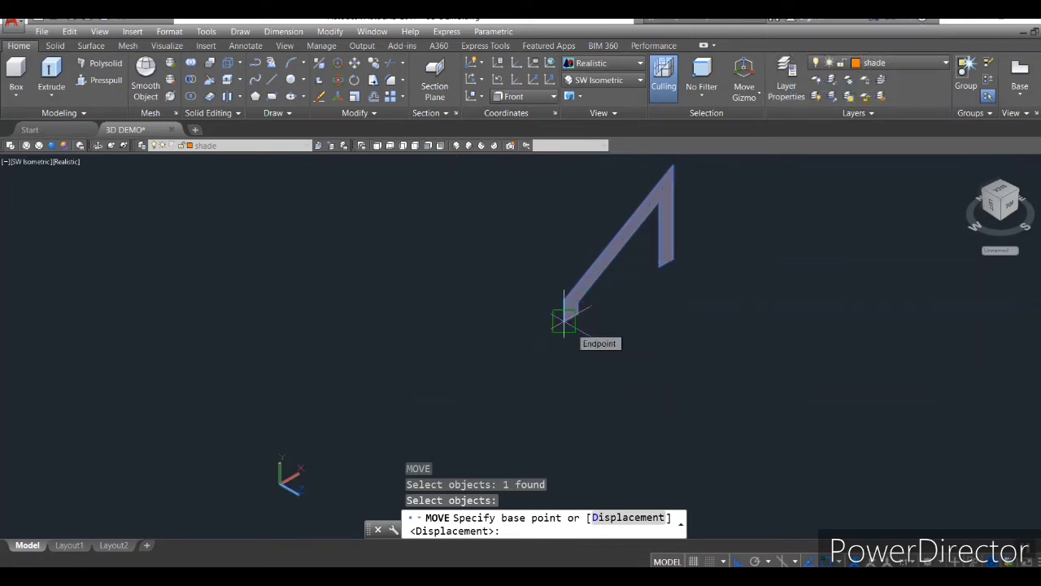
left_click(564, 321)
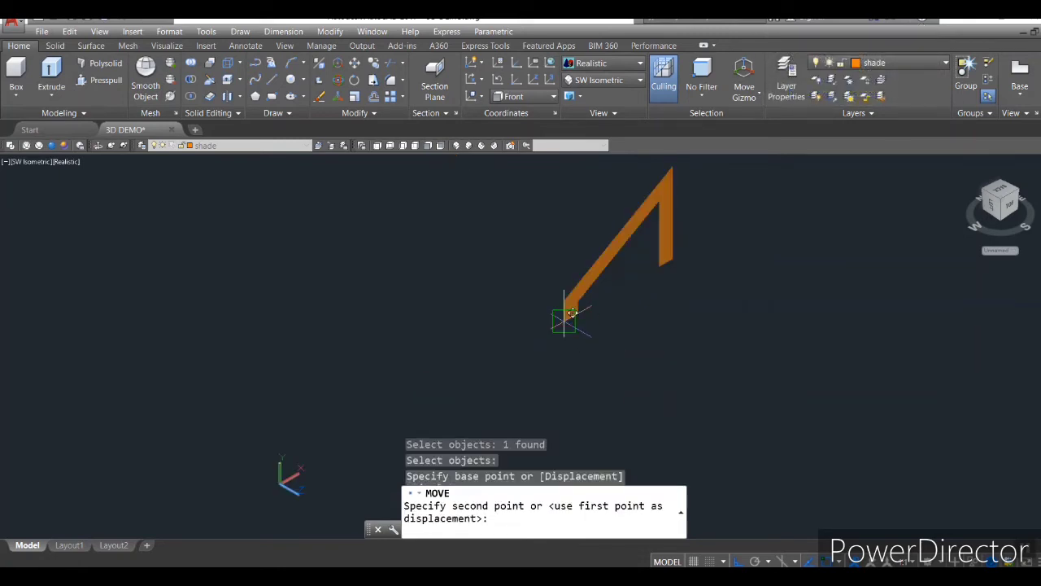
scroll(567, 320, "down", 6)
scroll(541, 244, "up", 7)
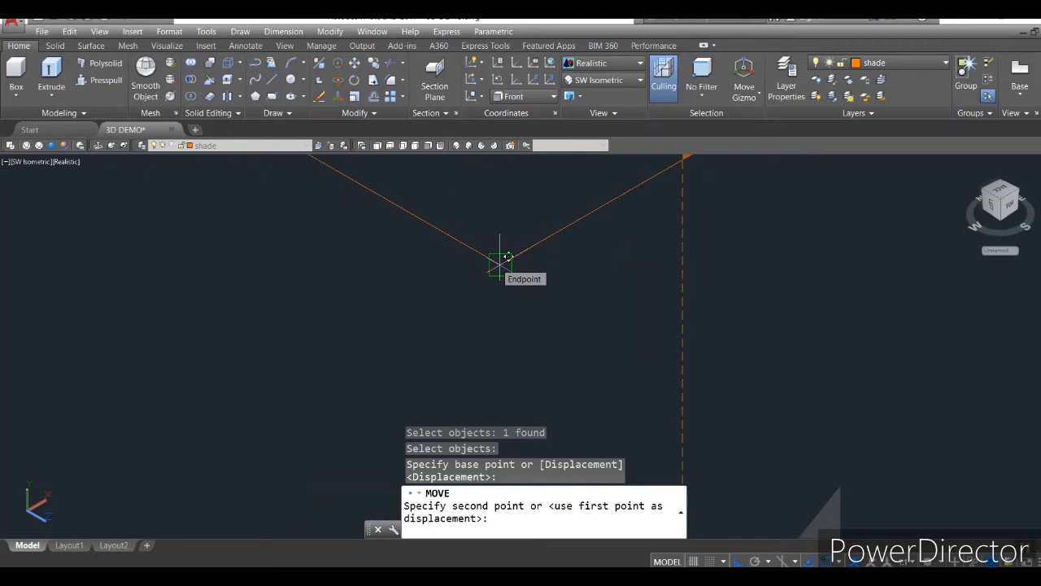
left_click(508, 258)
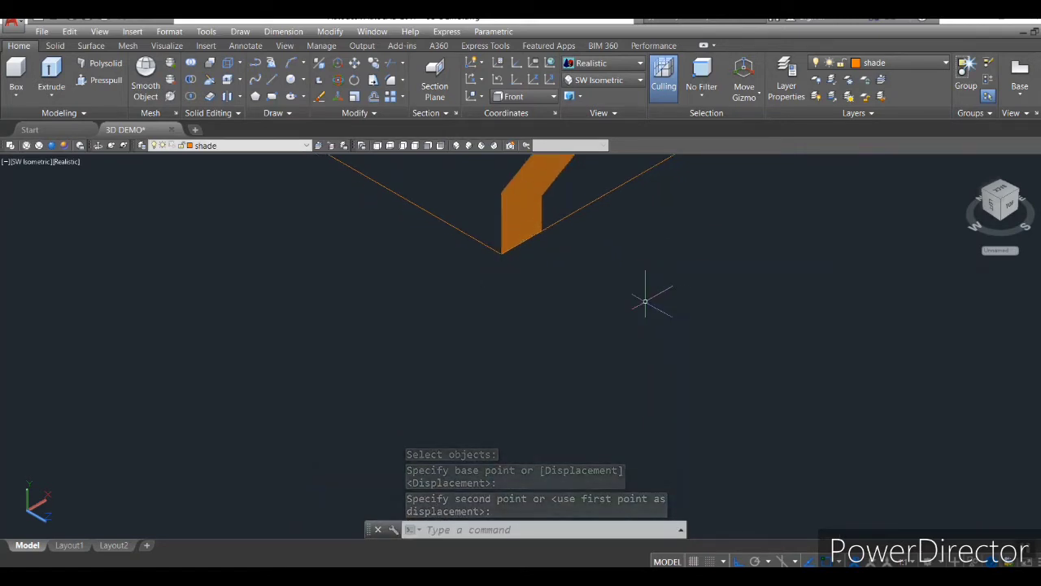
- Sweep the profile region along the orange outline path to form the solid shade
type("sw")
key("Return")
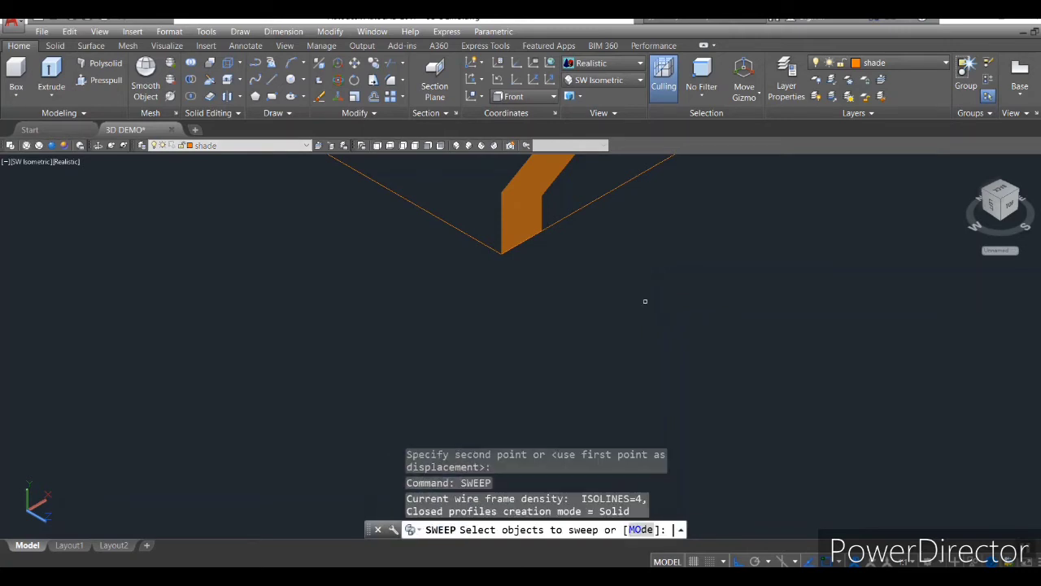
left_click(507, 201)
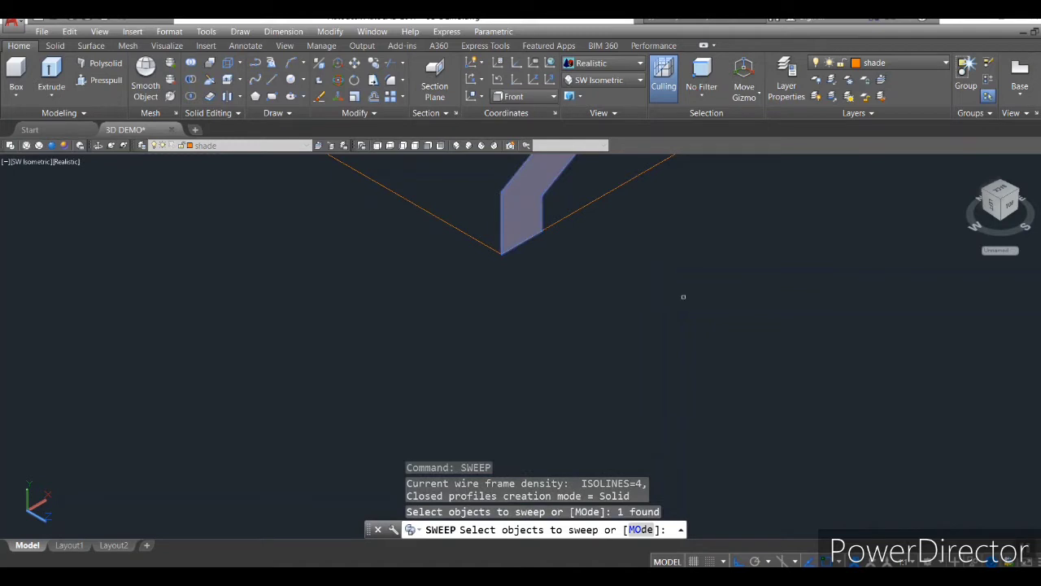
key("Return")
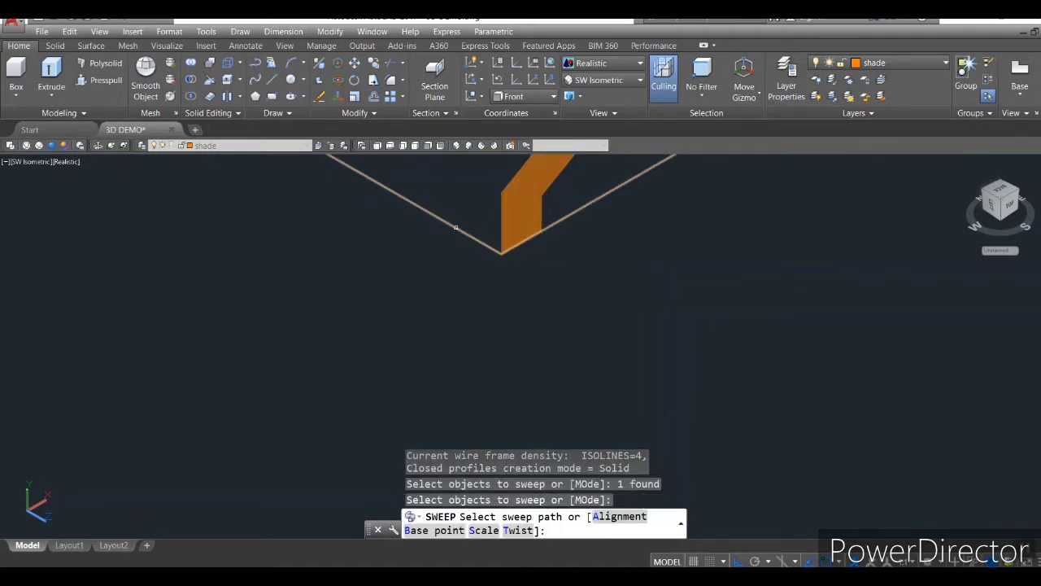
left_click(455, 228)
scroll(581, 302, "down", 3)
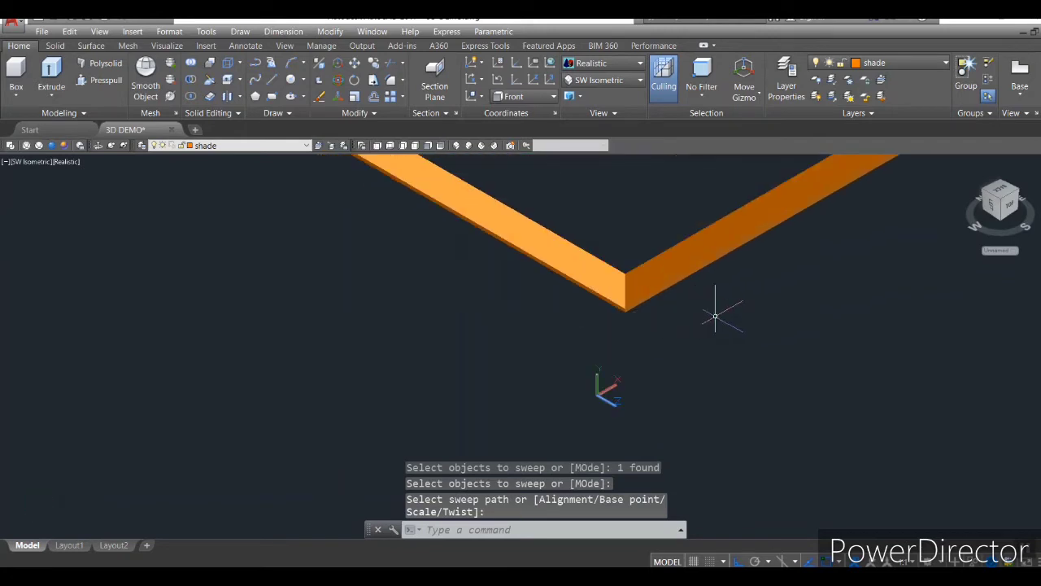
- Move the swept shade solid 210 straight up from its lower front corner
scroll(715, 317, "down", 2)
scroll(756, 272, "up", 4)
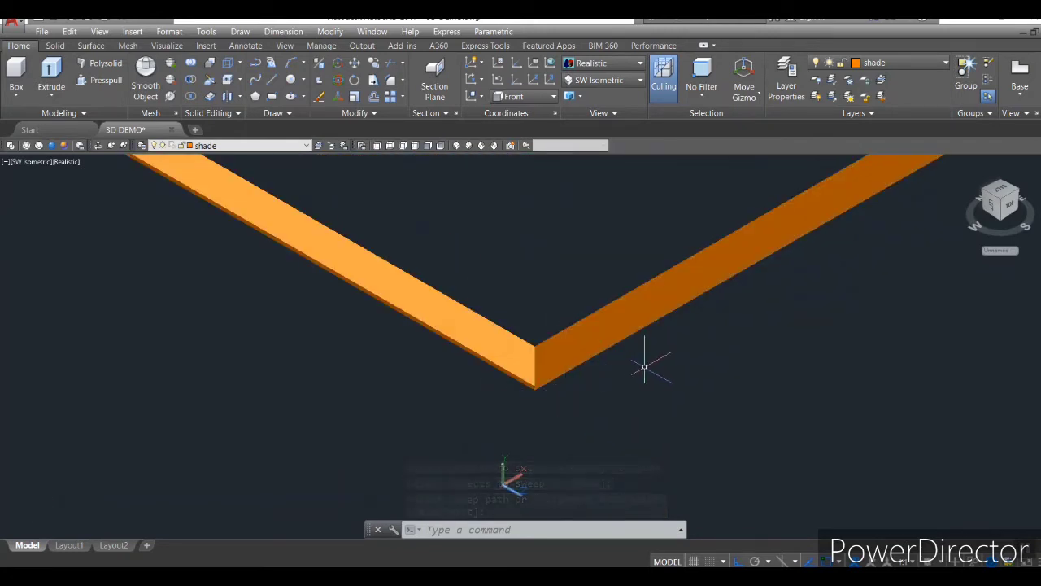
scroll(644, 368, "down", 3)
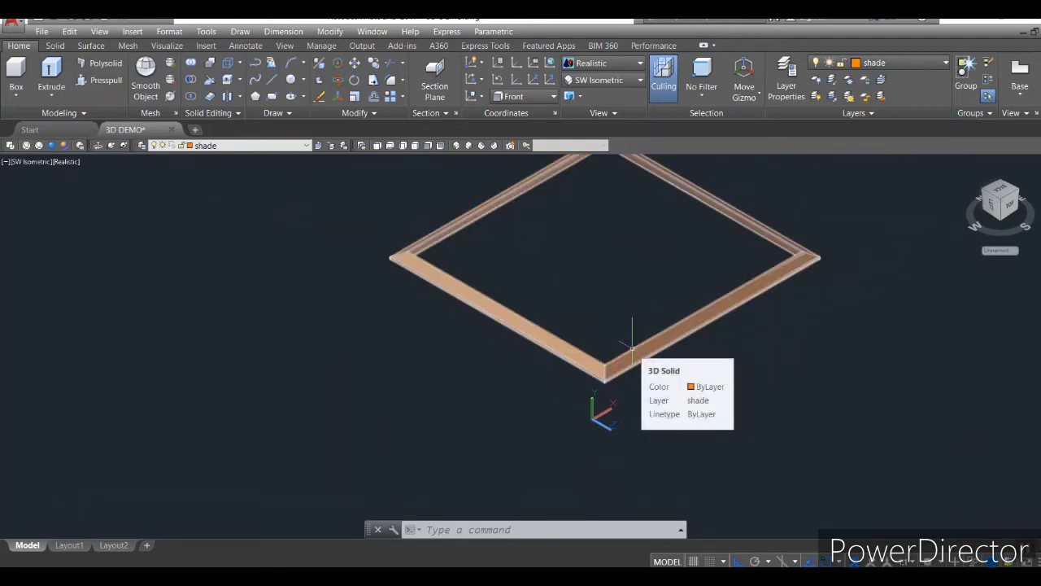
type("m")
key("Return")
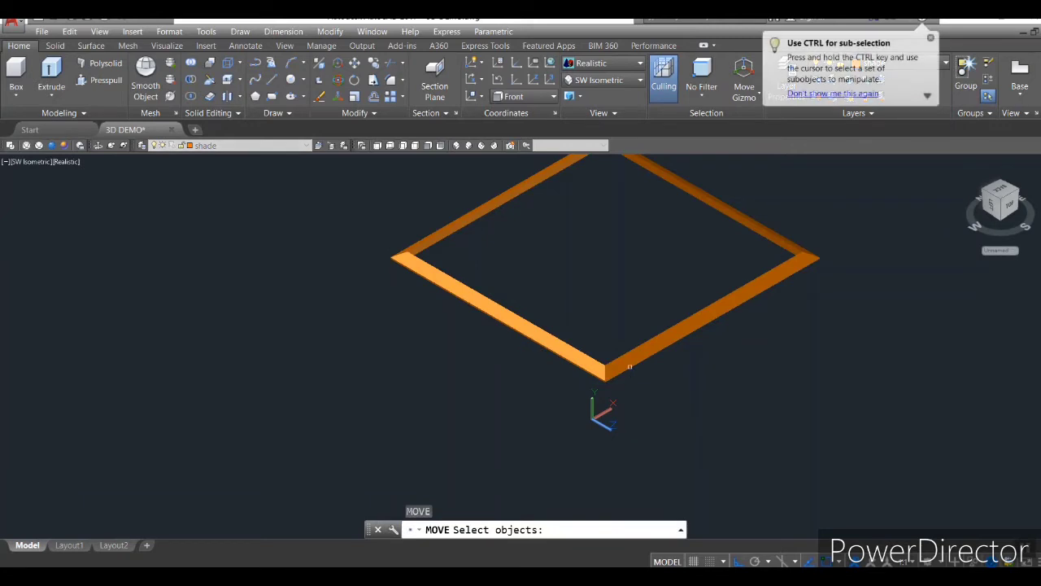
left_click(629, 367)
key("Return")
scroll(600, 374, "up", 4)
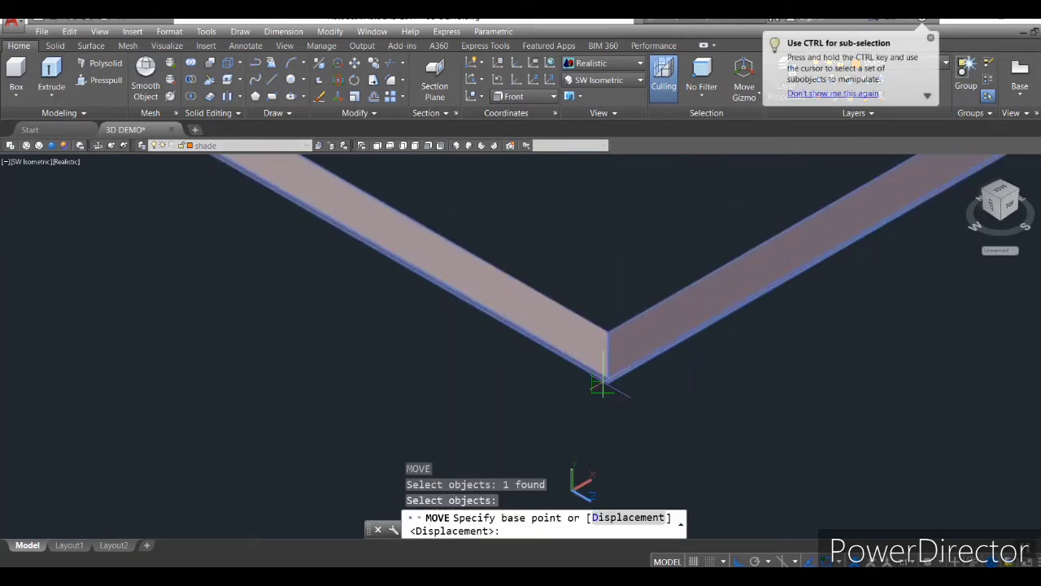
scroll(602, 388, "up", 2)
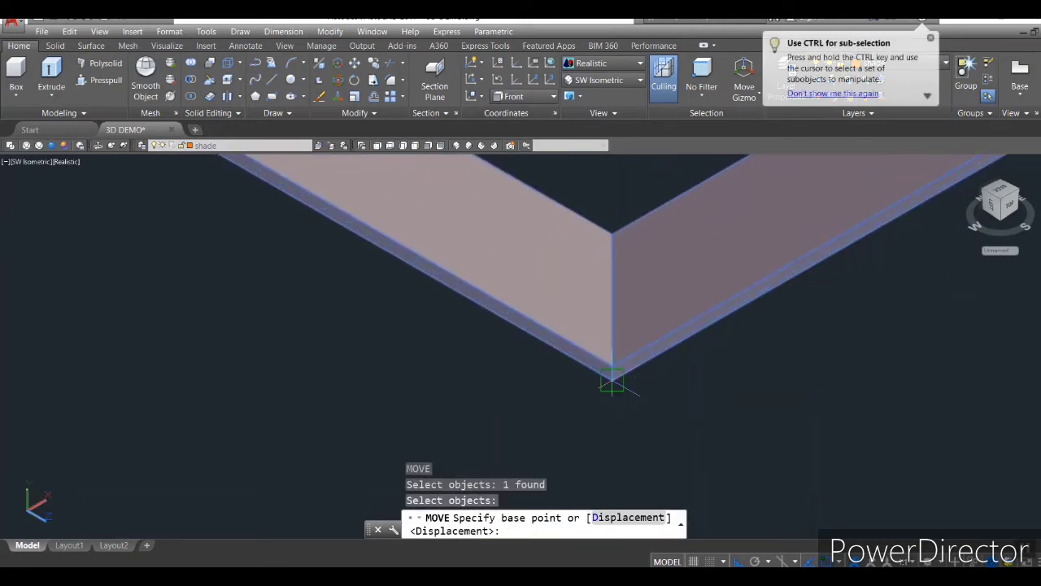
left_click(612, 381)
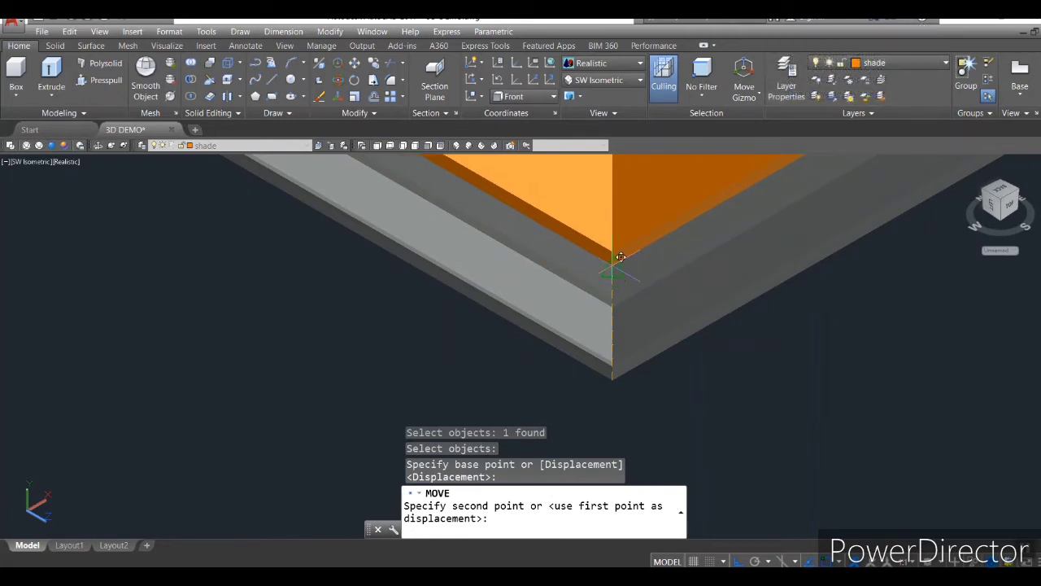
type("210")
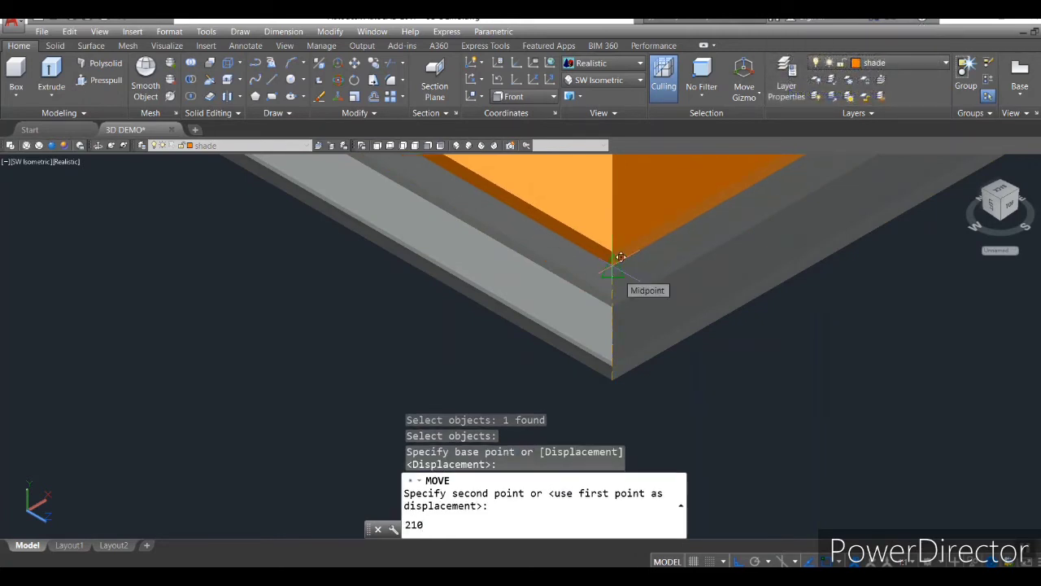
key("Return")
- Turn on the WALL layer to show the house walls with the swept shade, keeping shade as the current layer
scroll(651, 293, "down", 5)
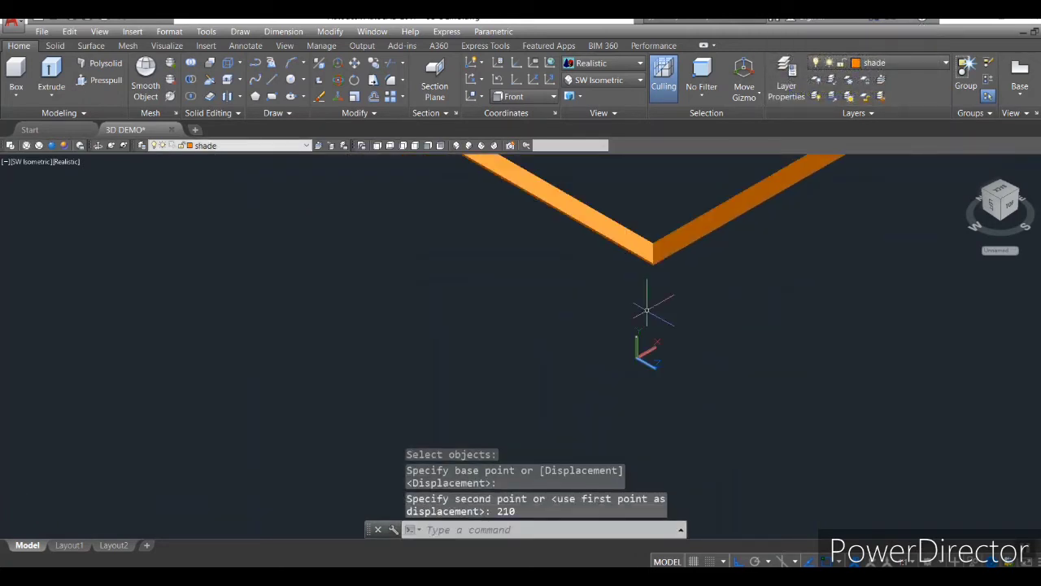
scroll(721, 274, "up", 3)
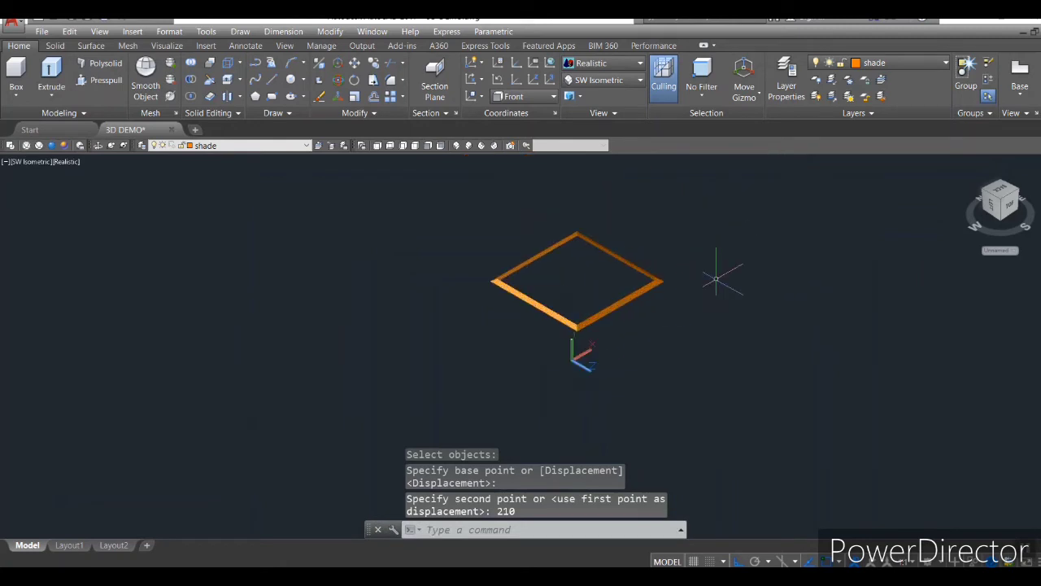
left_click(307, 145)
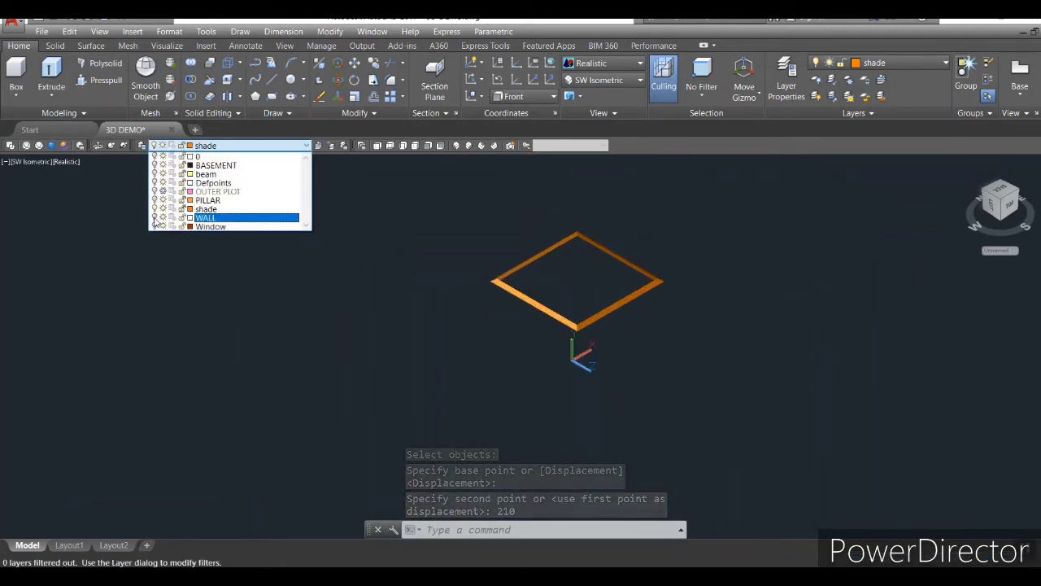
left_click(180, 216)
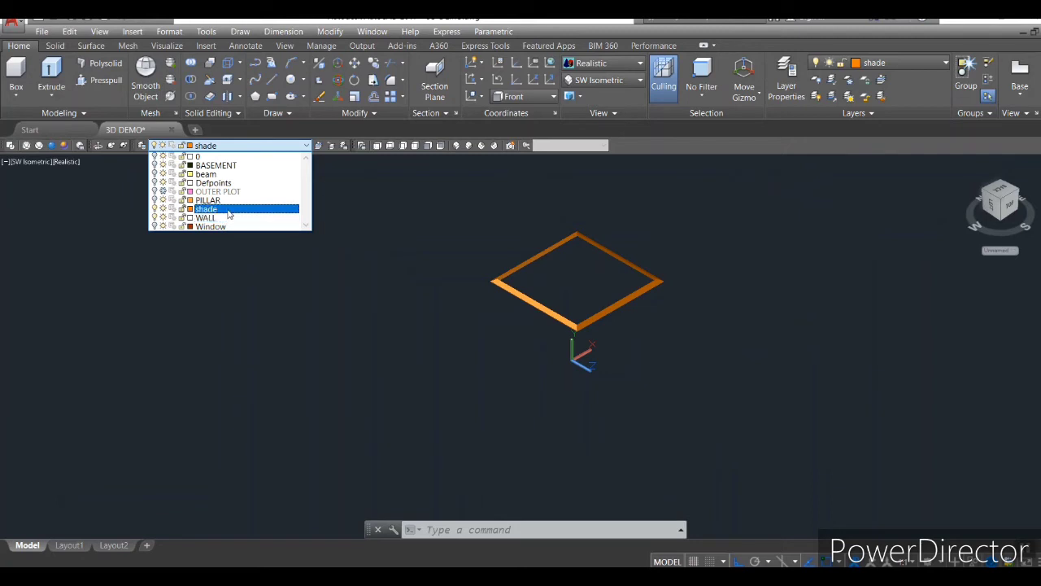
left_click(229, 210)
- Examine how the raised shade fits around the house walls from above, below and the sides
scroll(602, 332, "up", 5)
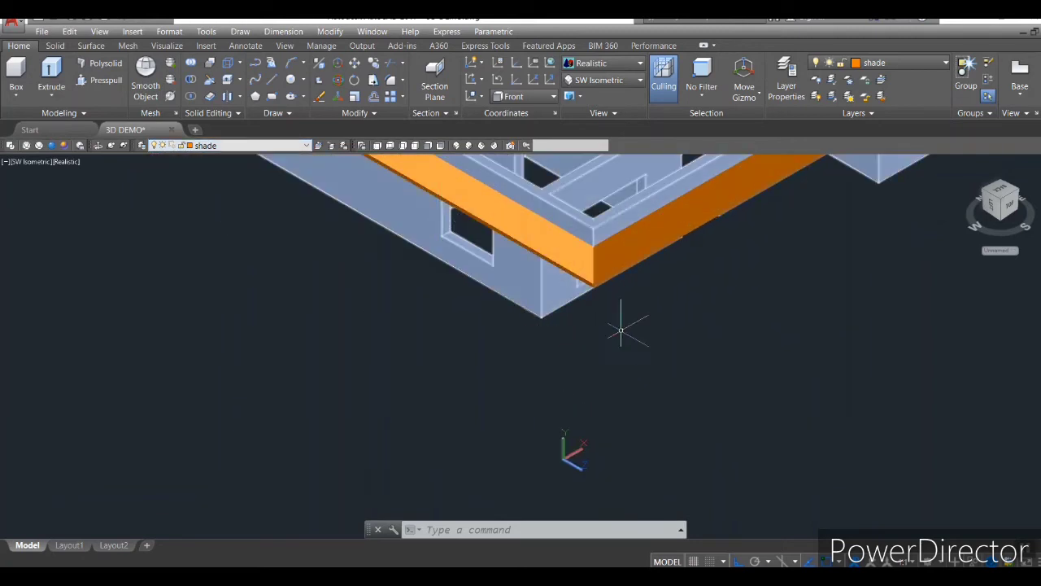
middle_click_drag(605, 338, 529, 301, "shift")
middle_click_drag(610, 298, 436, 377)
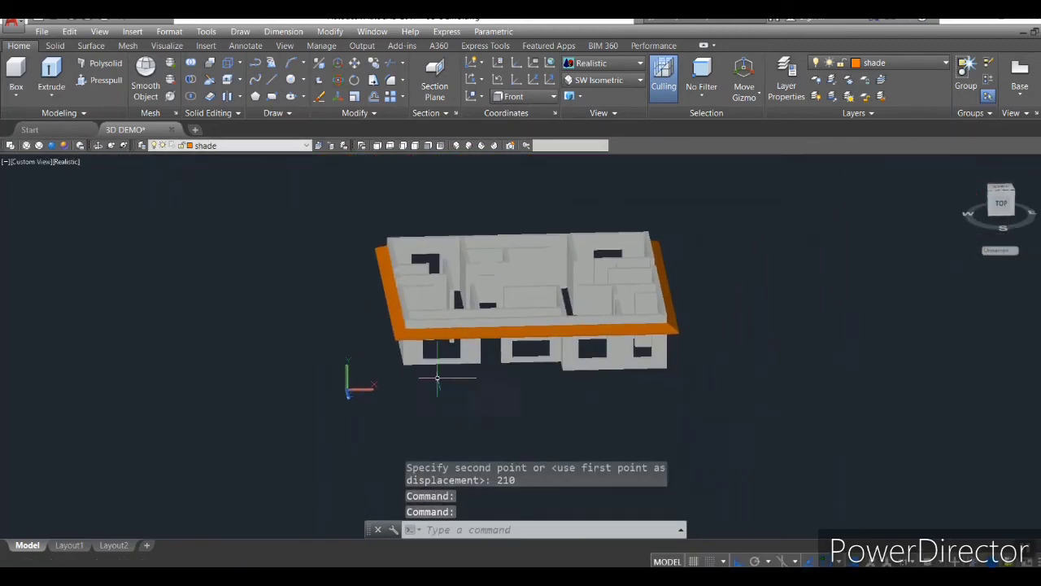
scroll(440, 366, "up", 5)
middle_click_drag(453, 414, 506, 381, "shift")
scroll(669, 379, "down", 3)
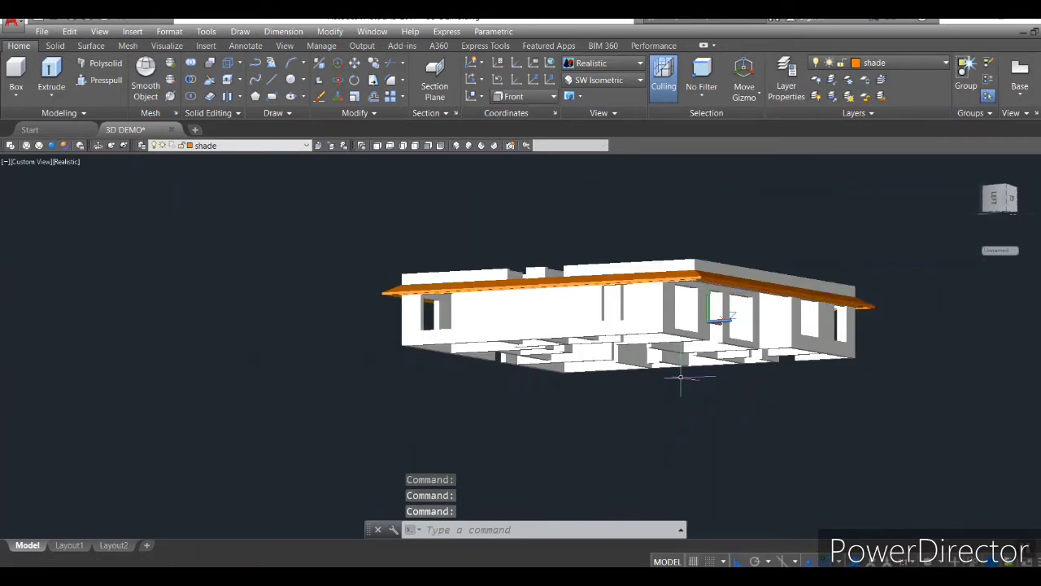
middle_click_drag(680, 377, 602, 423, "shift")
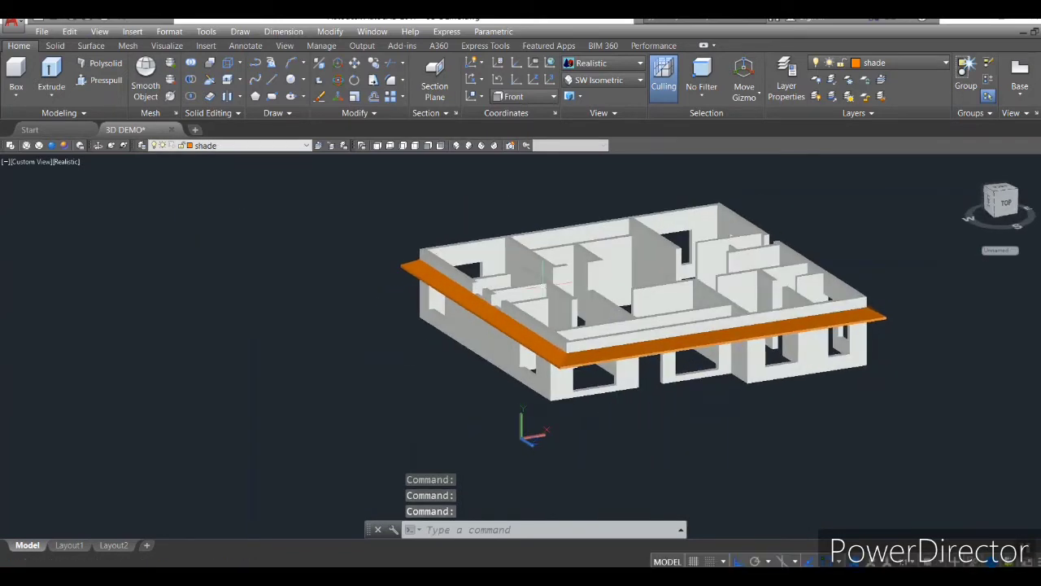
- Turn on the BASEMENT and PILLAR layers to show the base and front pillars with the walls and shade
left_click(289, 145)
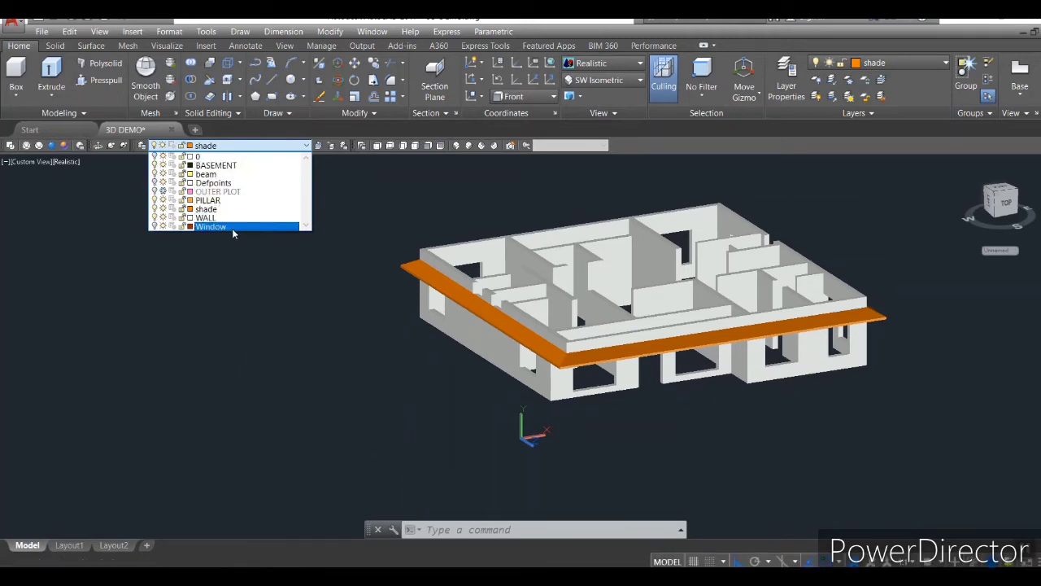
left_click(250, 270)
scroll(667, 425, "up", 2)
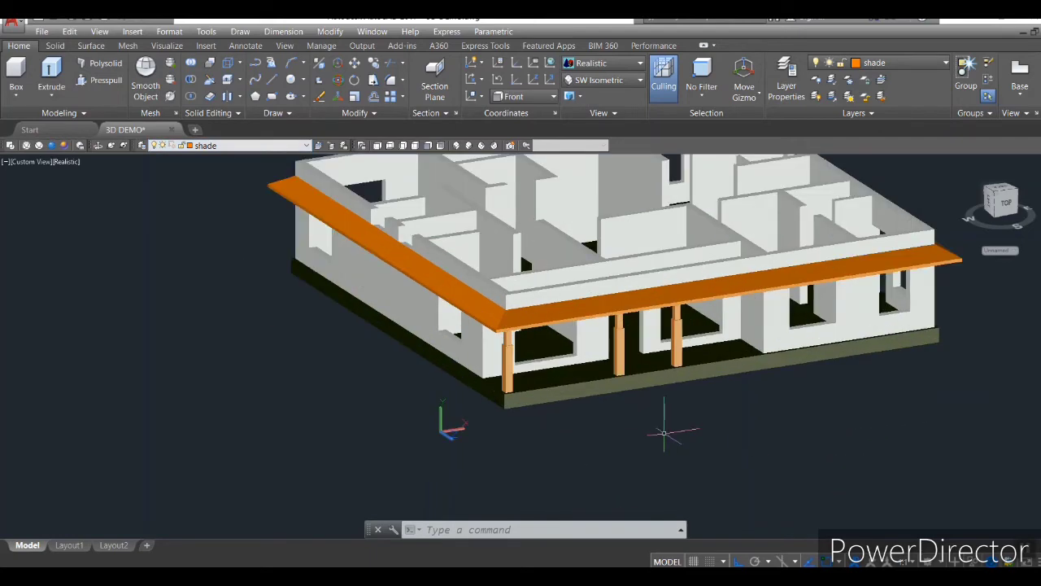
mouse_move(584, 437)
middle_mouse_down("shift")
mouse_move(691, 411)
mouse_move(575, 419)
middle_mouse_up("shift")
scroll(593, 331, "up", 2)
middle_click_drag(610, 355, 597, 444)
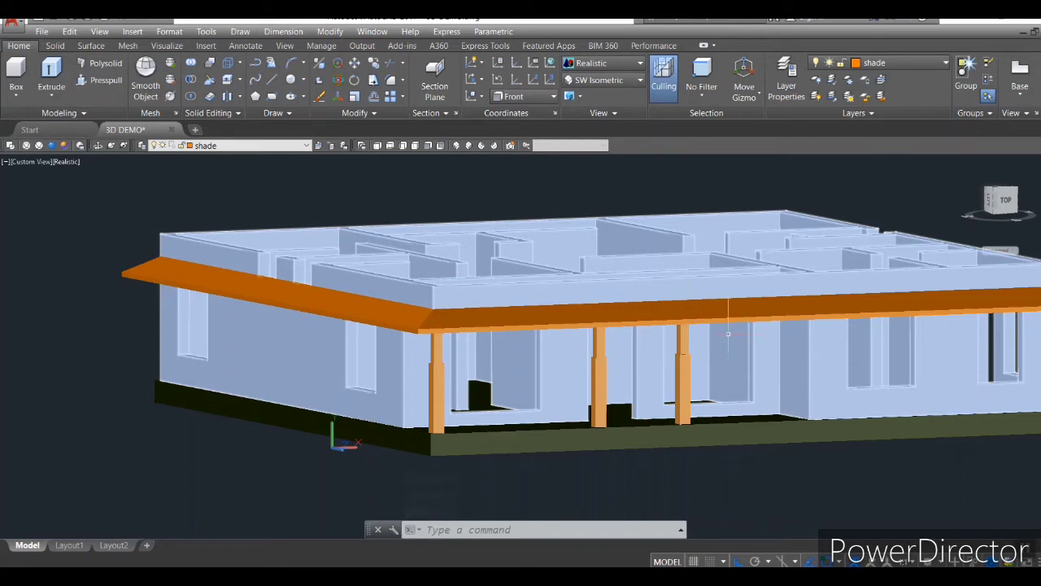
mouse_move(728, 333)
- Make layer 0 current with all other layers hidden, and show its floor plan in the Top view
left_click(225, 146)
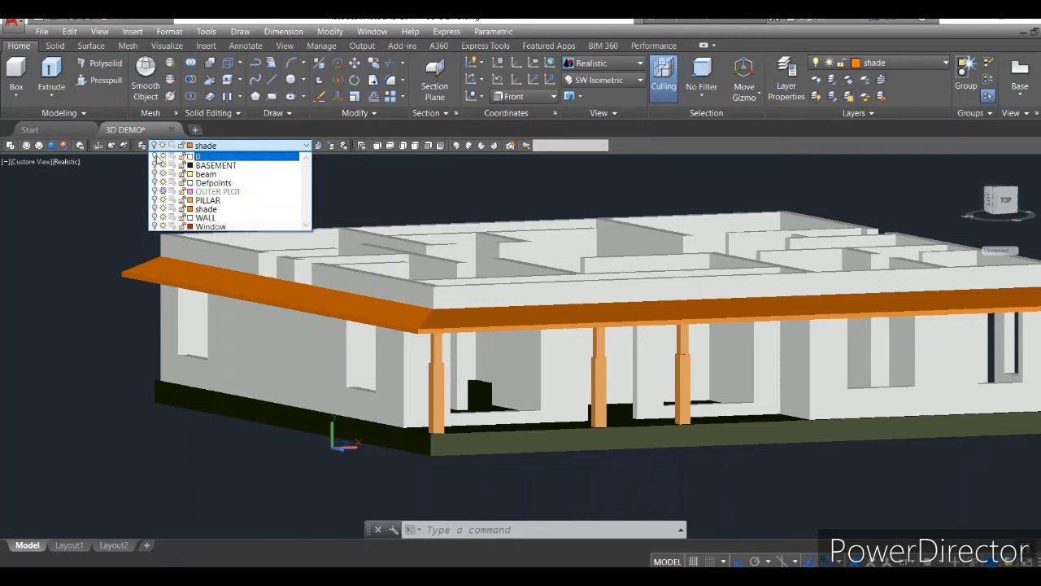
left_click(214, 157)
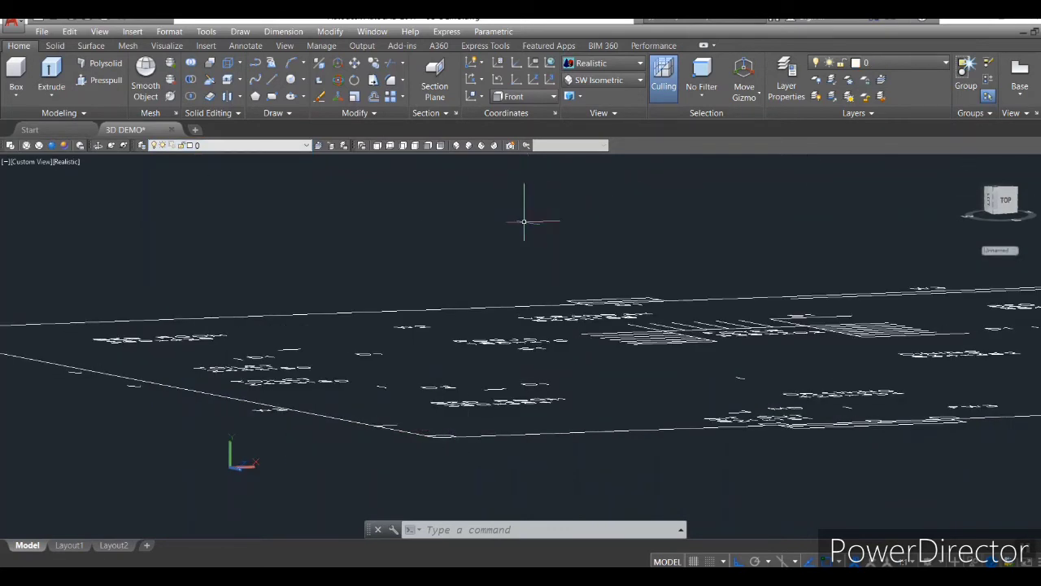
middle_click_drag(521, 220, 521, 252, "shift")
scroll(455, 326, "down", 5)
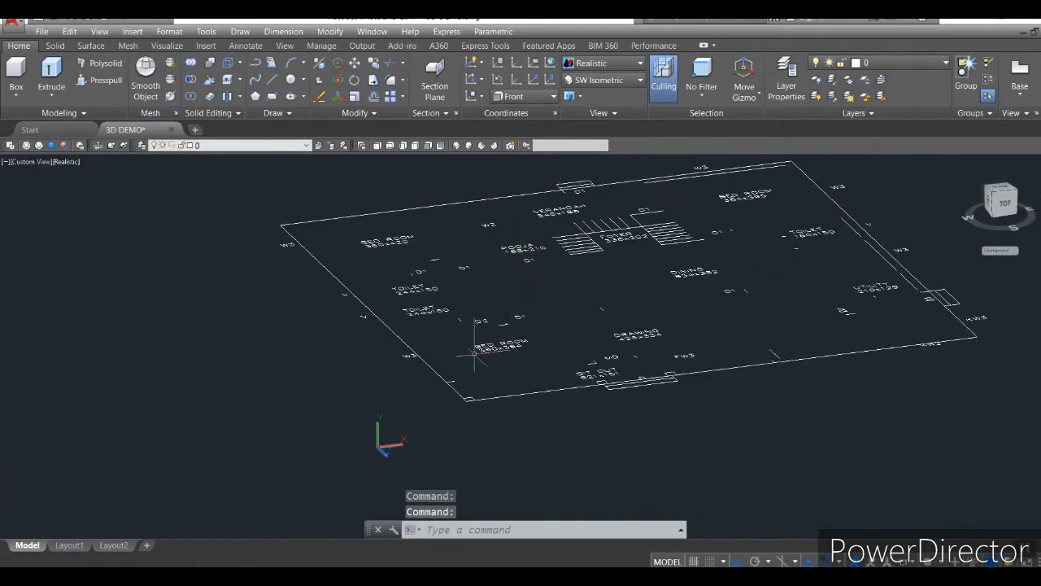
scroll(635, 325, "down", 2)
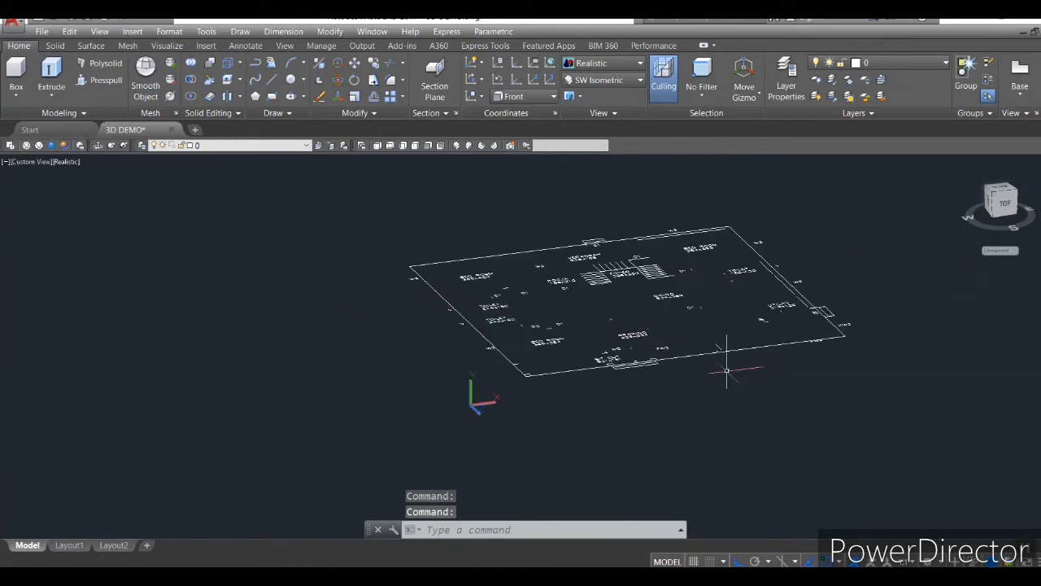
left_click(378, 145)
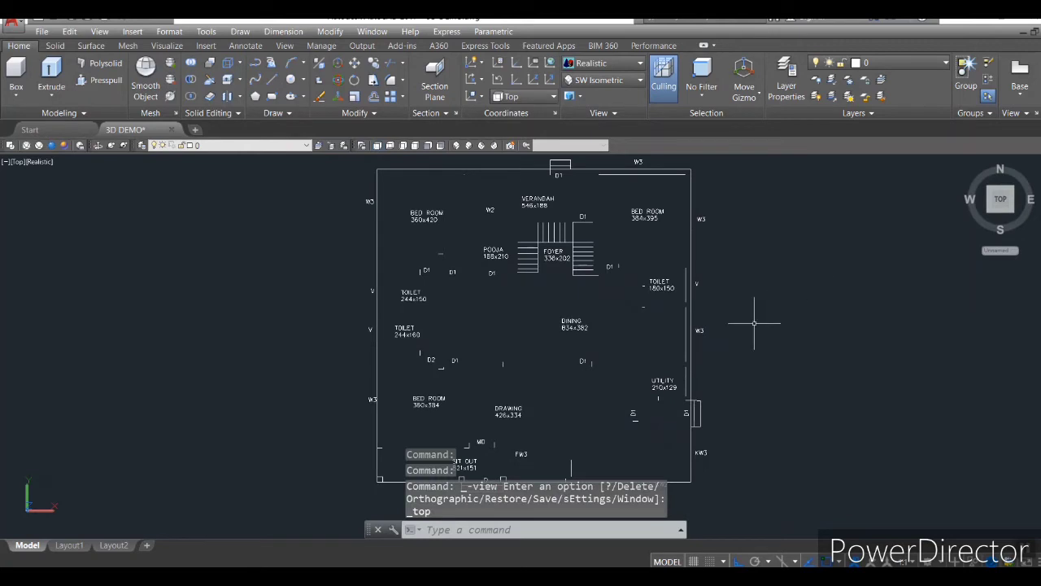
middle_click_drag(783, 290, 670, 285)
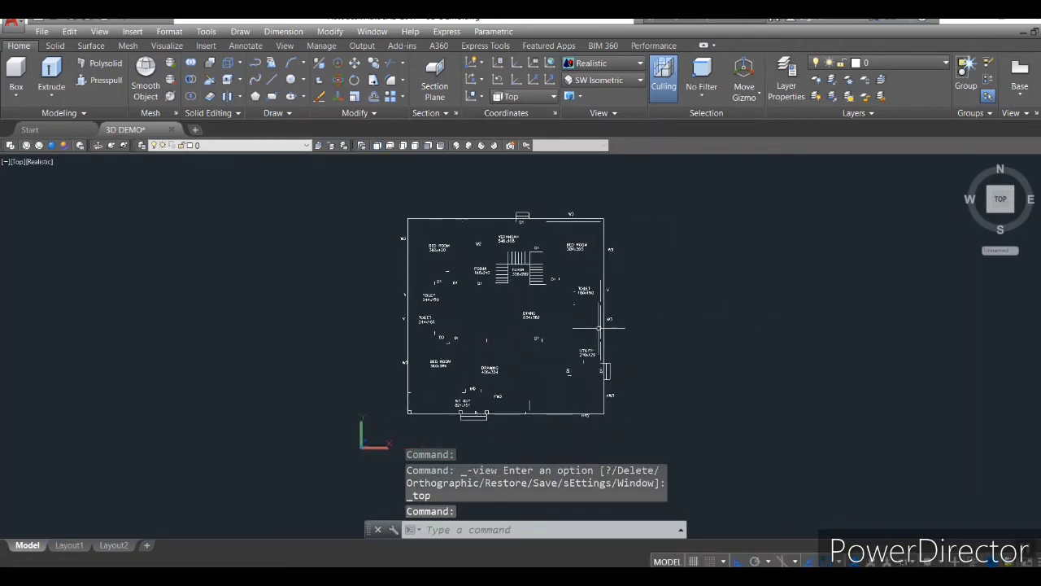
- Offset the outer boundary lines on all four sides of the floor plan outward by 20
type("o")
key("Return")
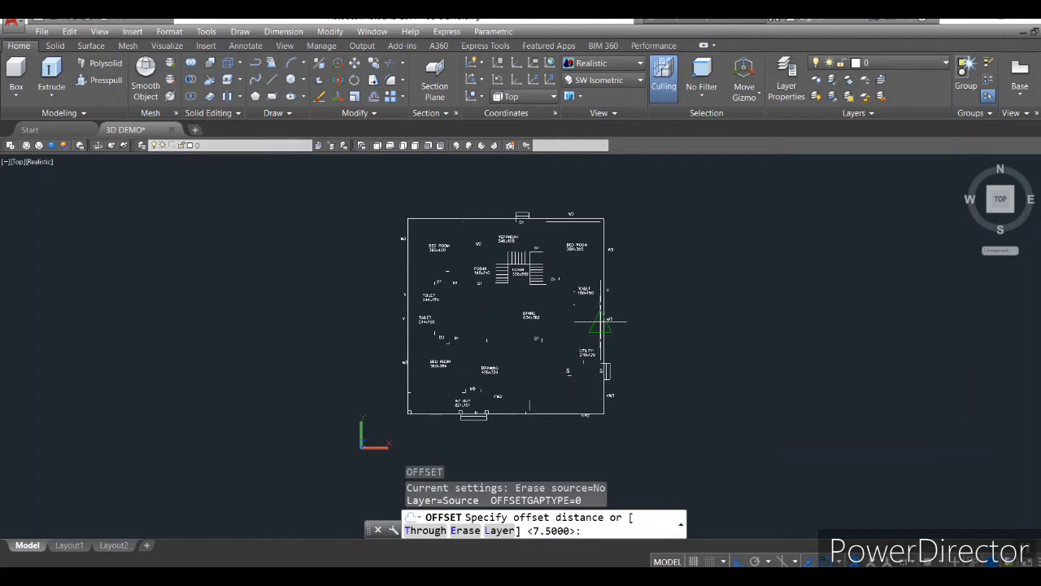
key("Return")
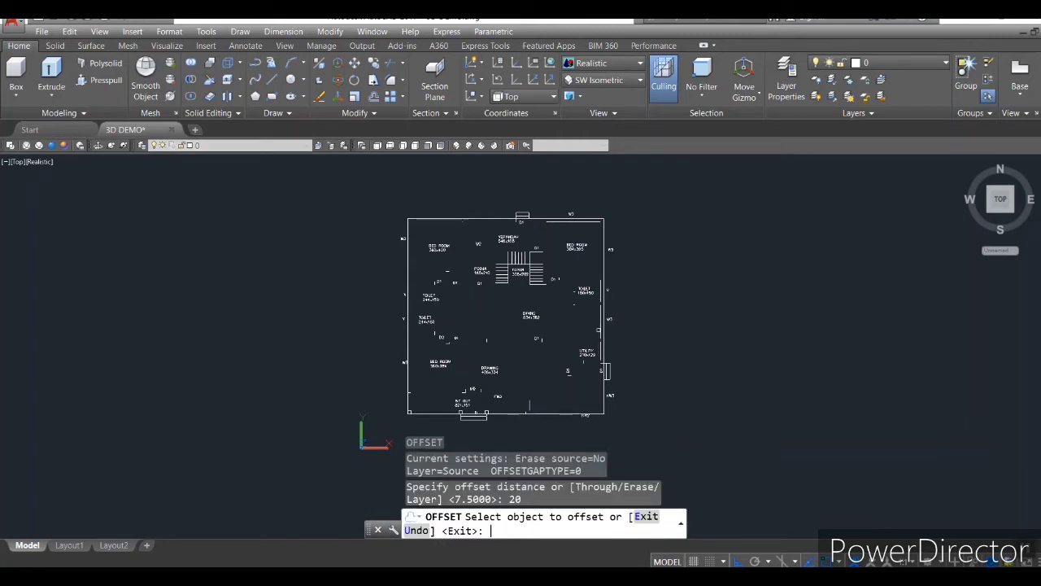
left_click(408, 346)
left_click(348, 338)
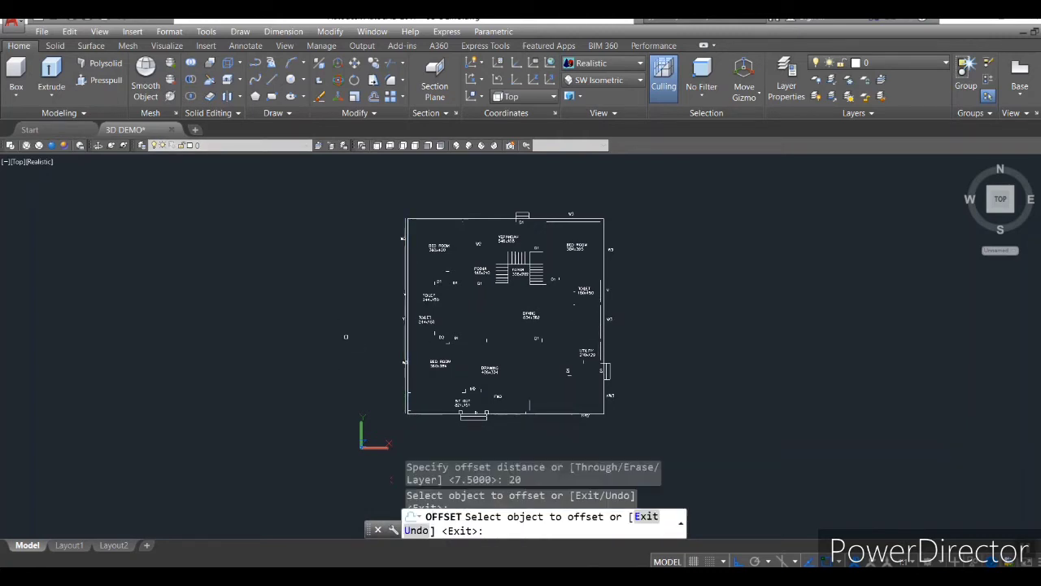
left_click(425, 216)
left_click(425, 216)
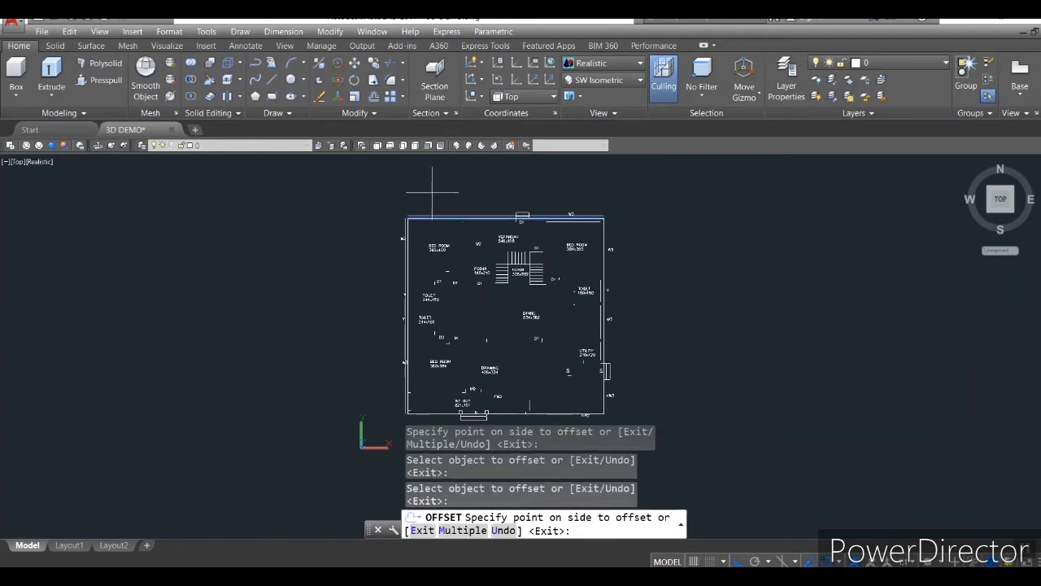
left_click(418, 197)
left_click(604, 271)
left_click(633, 270)
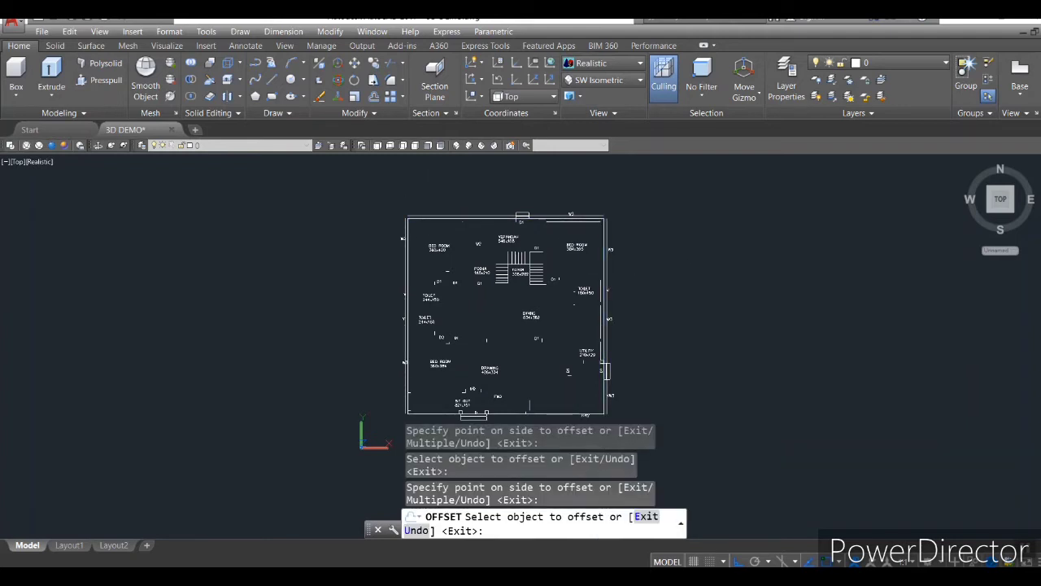
left_click(529, 413)
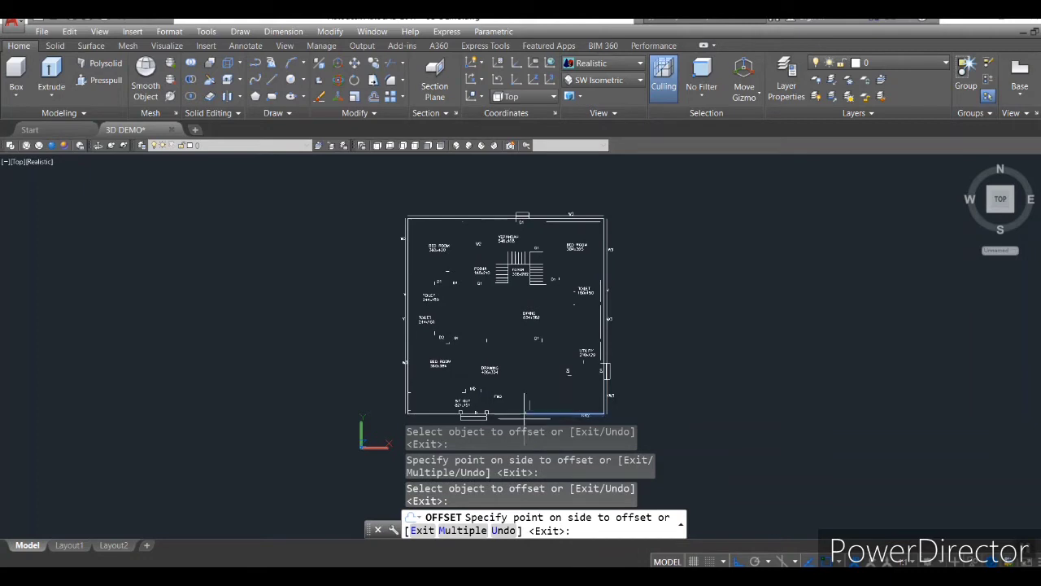
left_click(518, 423)
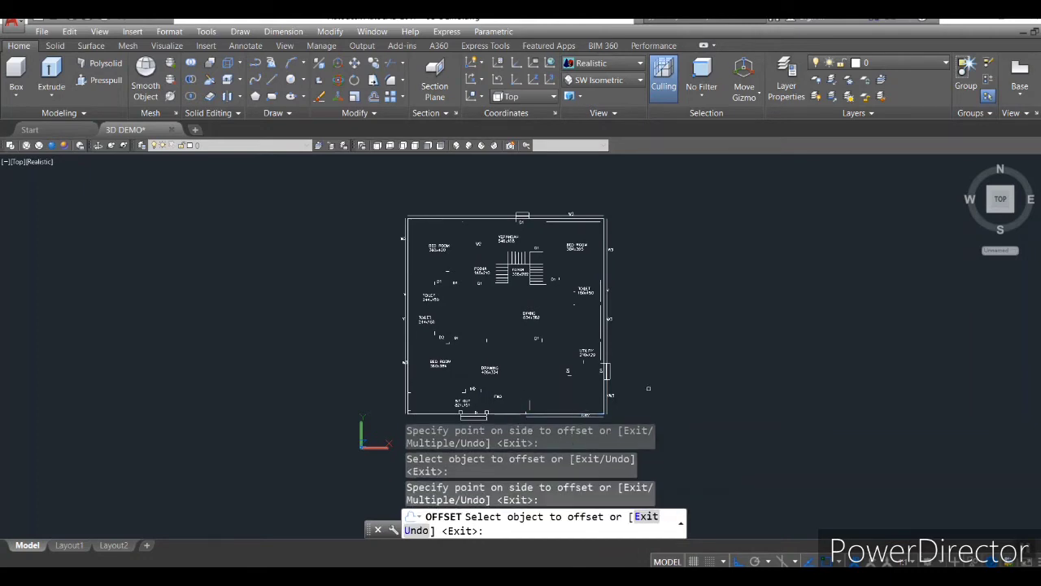
middle_click_drag(662, 396, 675, 366)
key("Escape")
- Fillet the offset lines with the Multiple option to close the plan's lower-right, upper-right and upper-left corners
type("f")
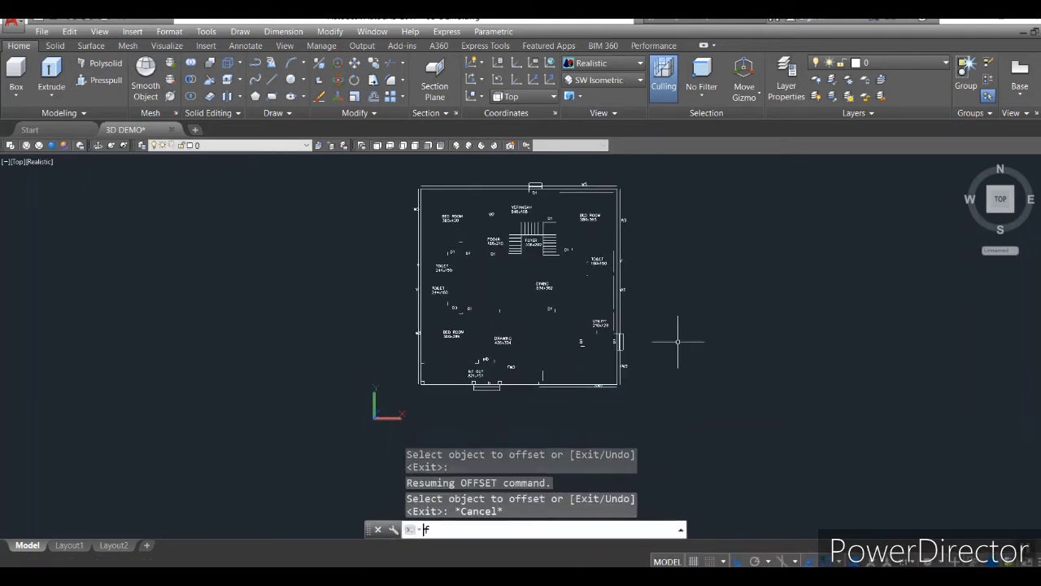
key("Return")
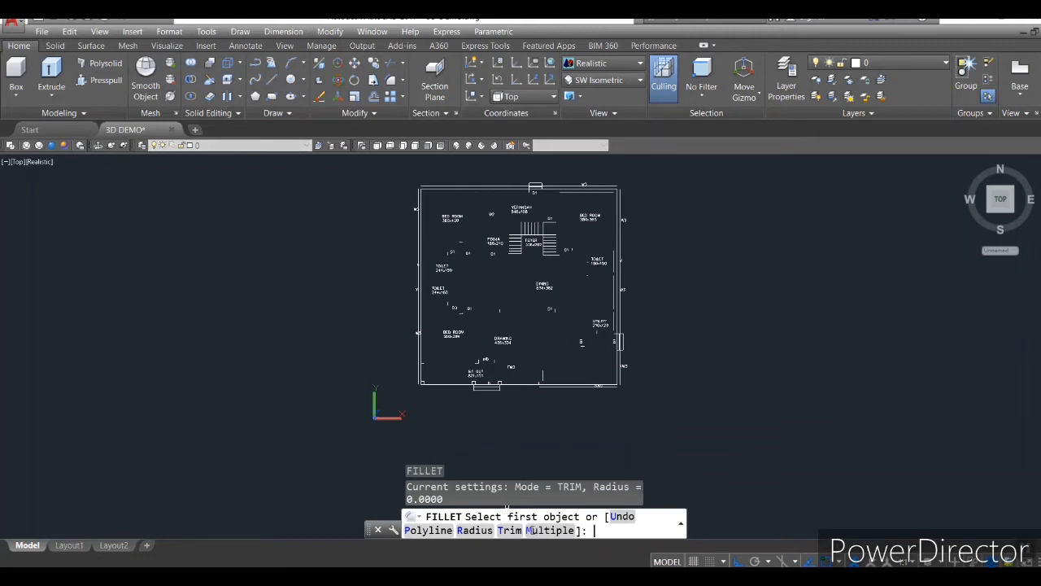
left_click(537, 529)
scroll(615, 386, "up", 6)
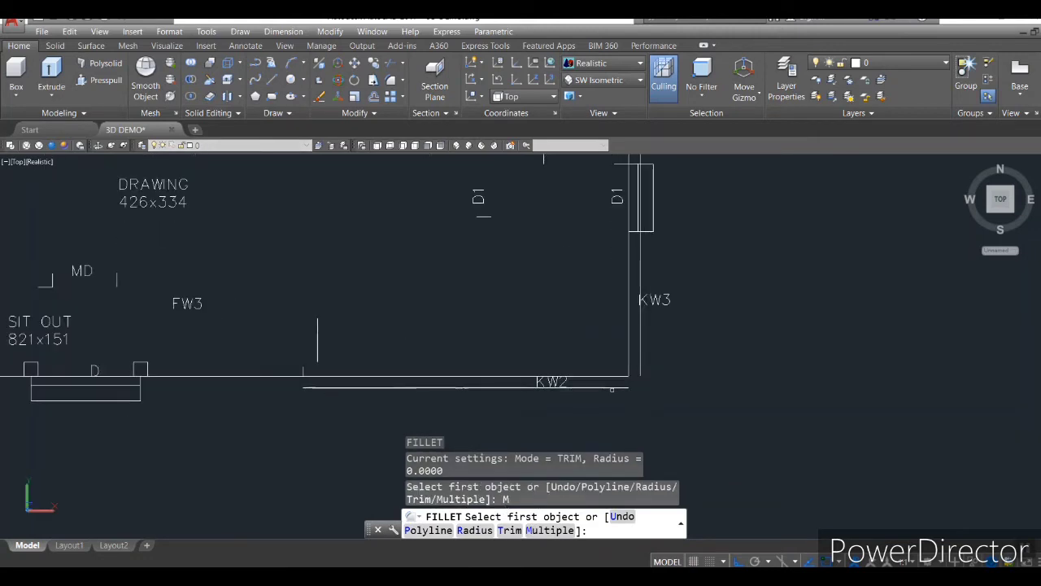
left_click(615, 387)
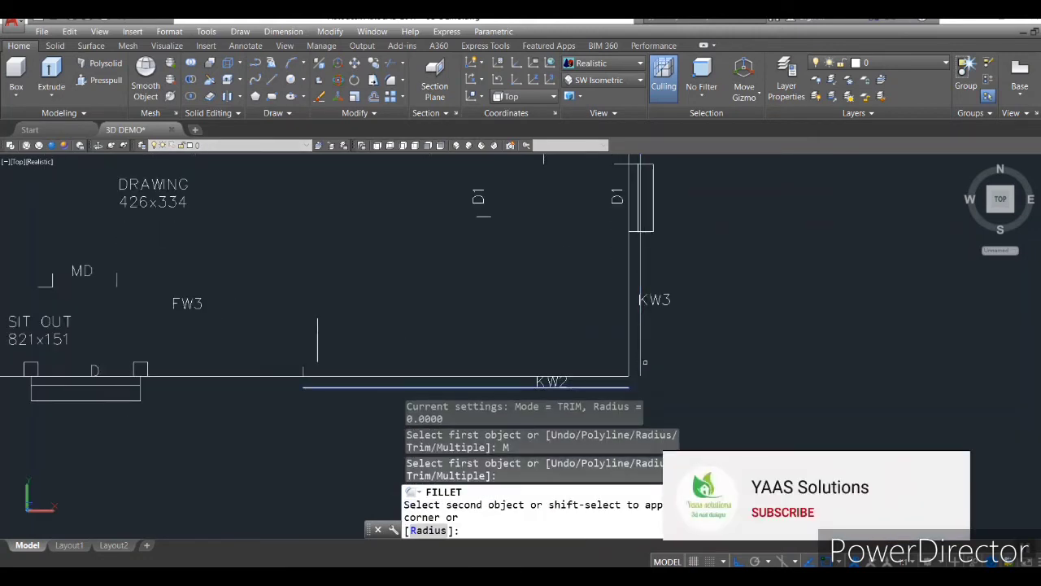
left_click(641, 365)
scroll(711, 332, "down", 4)
middle_click_drag(753, 233, 730, 387)
left_click(658, 204)
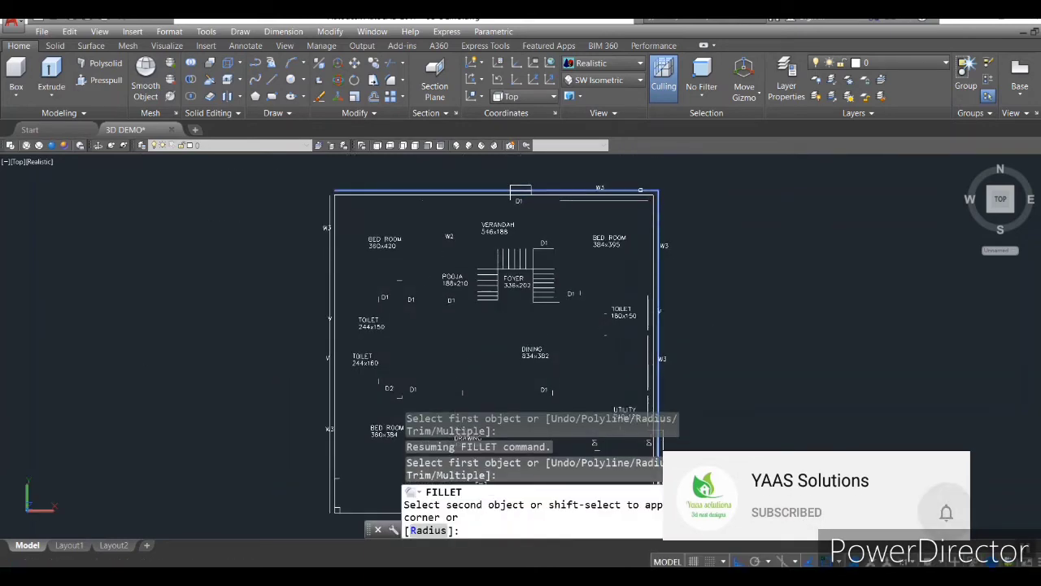
left_click(638, 191)
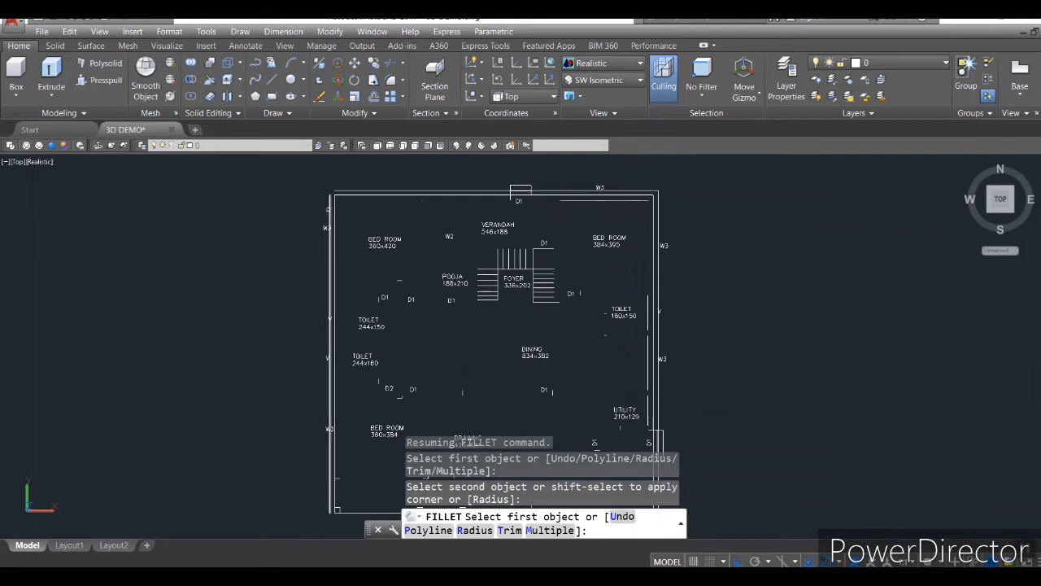
left_click(330, 205)
left_click(340, 192)
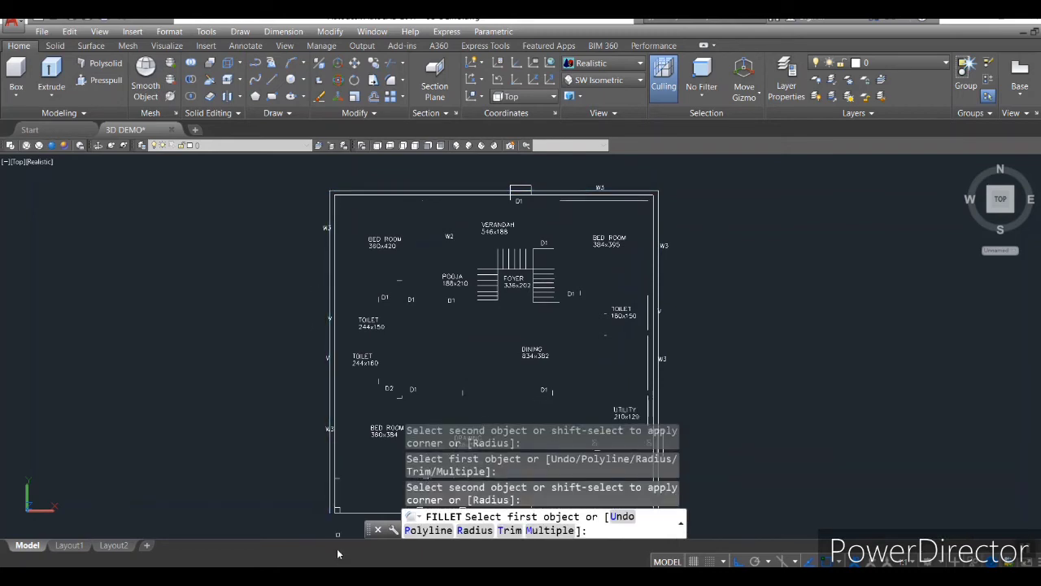
- Fillet the left and bottom offset lines to close the outer outline at the plan's lower-left corner
left_click(329, 499)
middle_click_drag(279, 493, 297, 478)
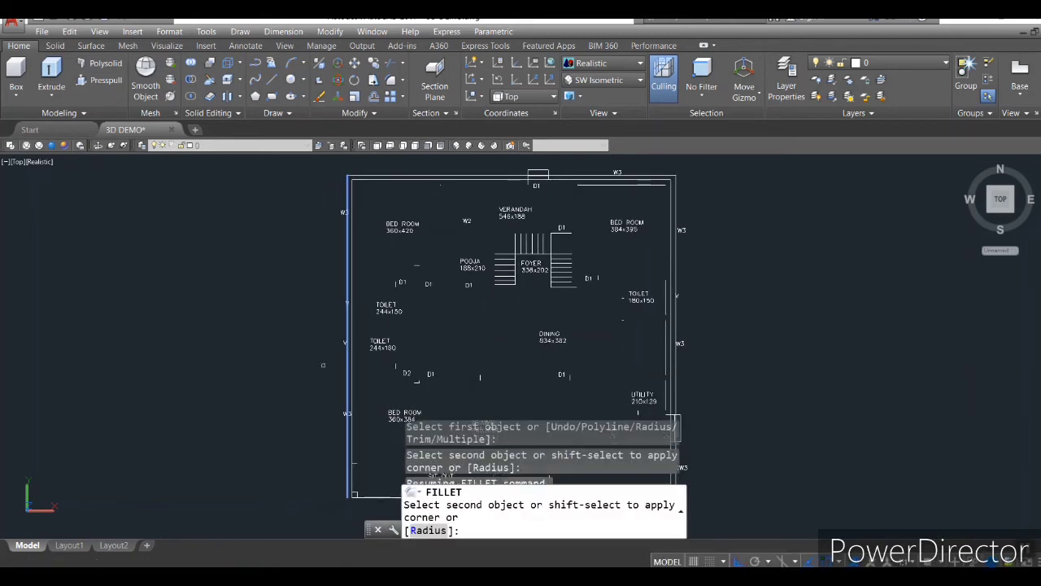
scroll(389, 521, "down", 5)
scroll(389, 521, "up", 10)
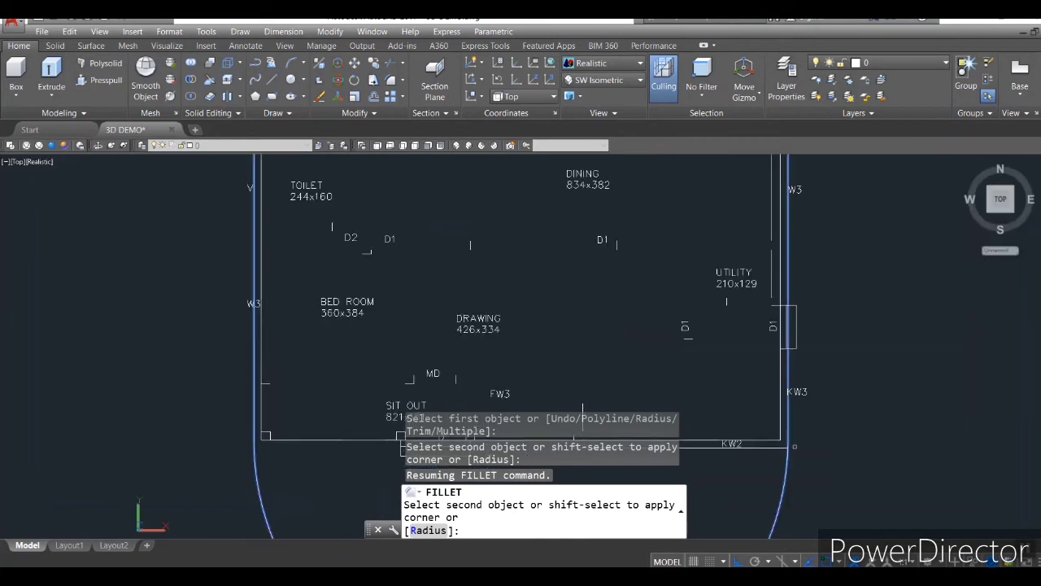
left_click(703, 448)
scroll(848, 424, "down", 4)
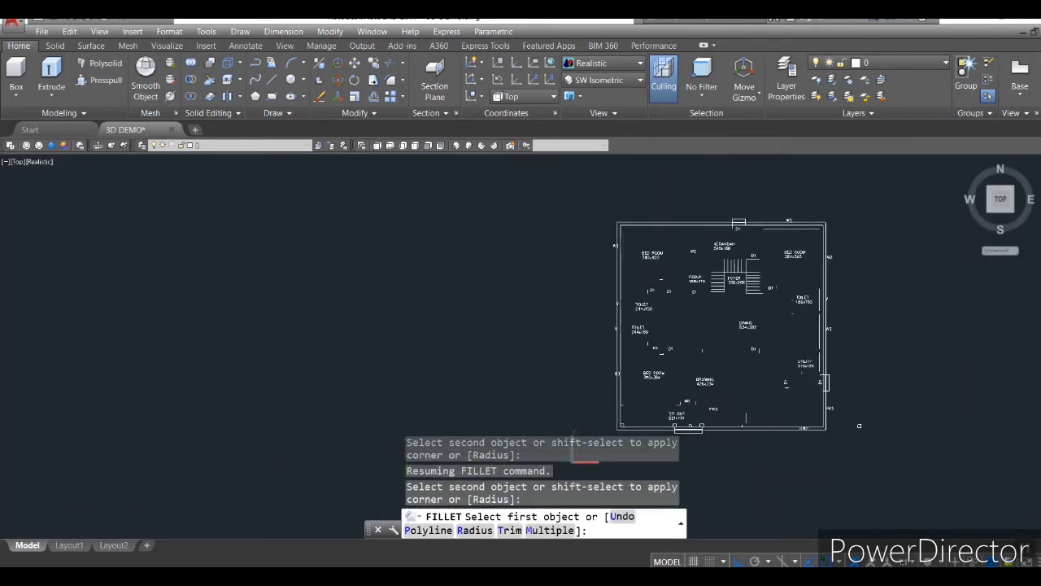
key("Escape")
left_click(433, 529)
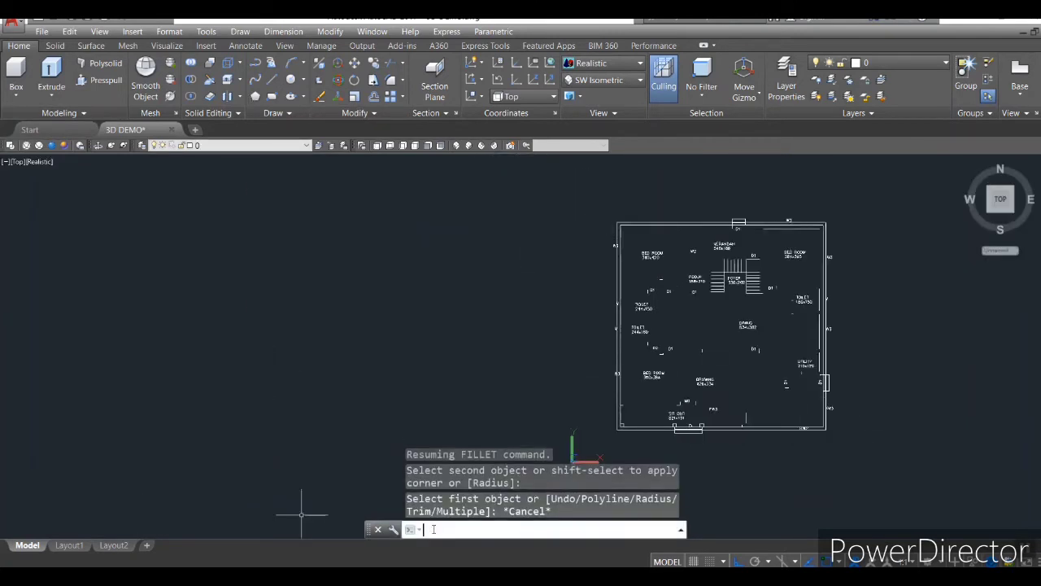
- Create a new layer named roof
type("LA")
key("Return")
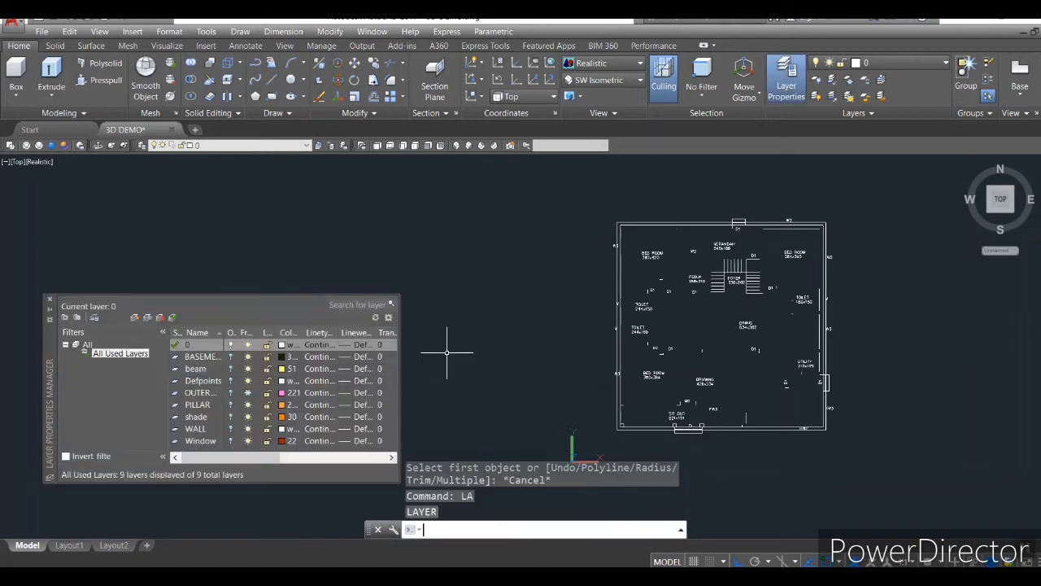
left_click(135, 318)
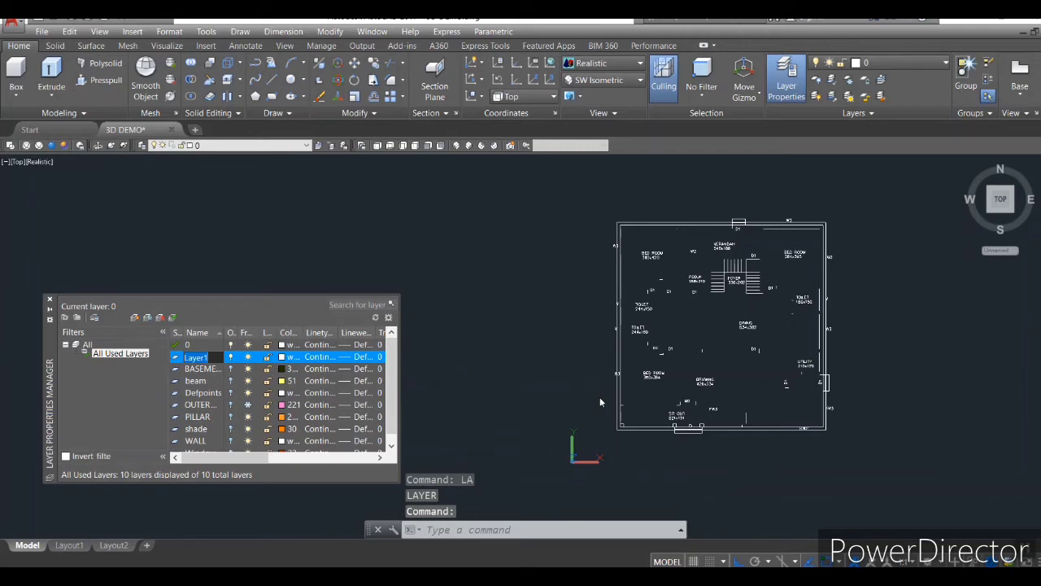
key("Return")
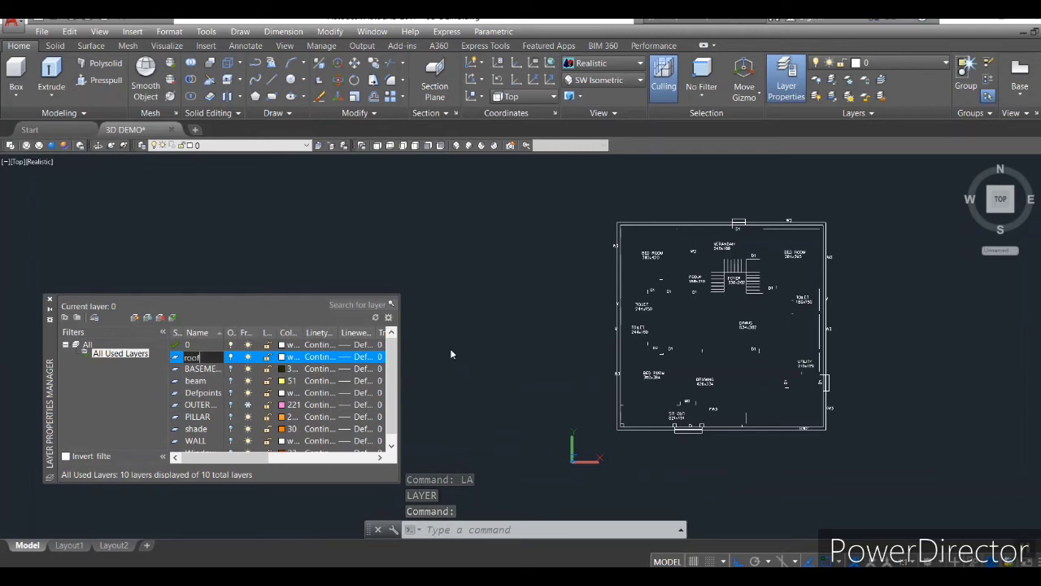
- Give the roof layer the true color 238,247,247 and make it the current layer
left_click(283, 357)
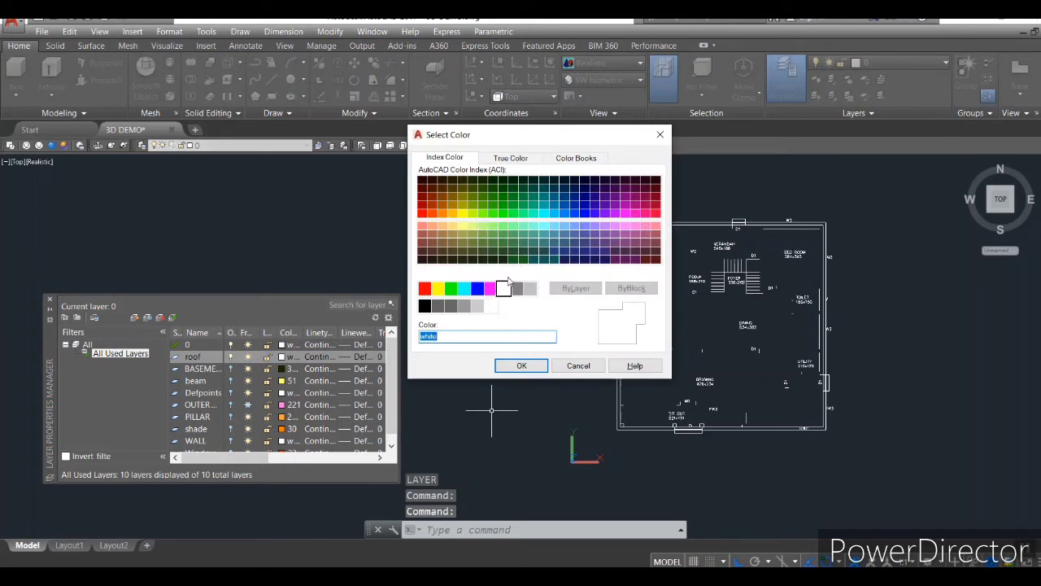
left_click(510, 157)
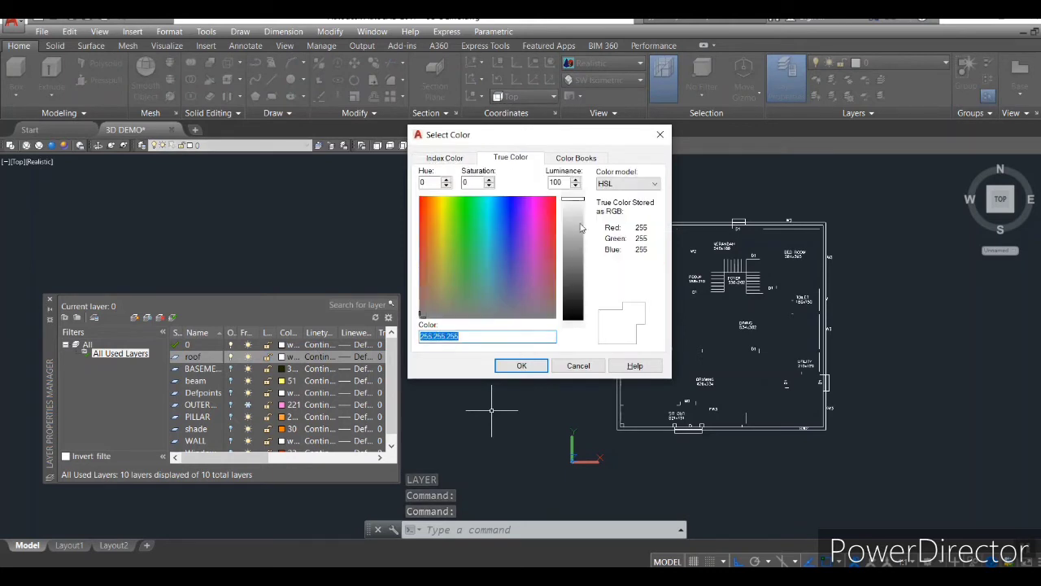
left_click(487, 273)
left_click(572, 204)
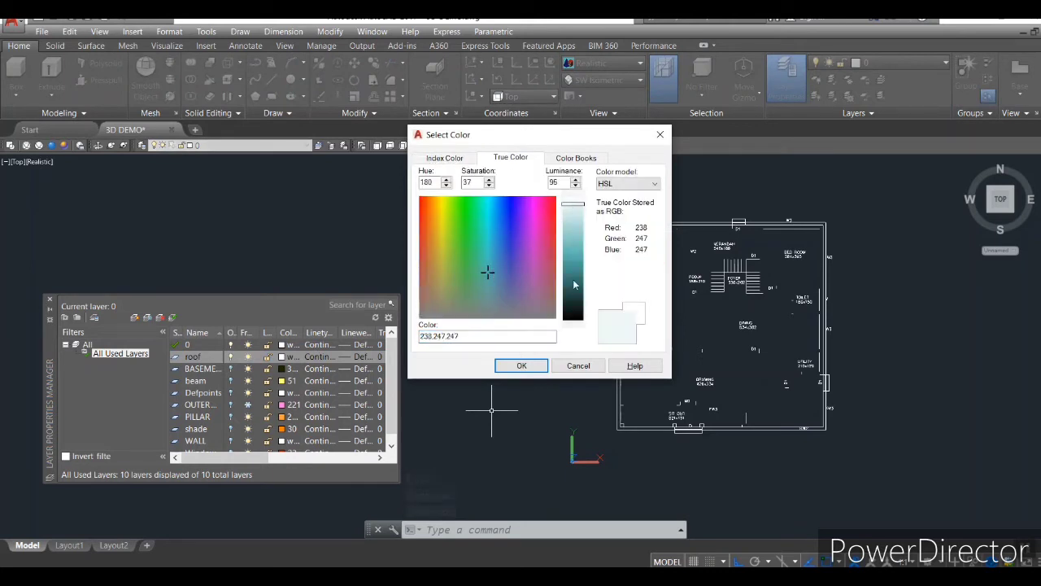
left_click(535, 368)
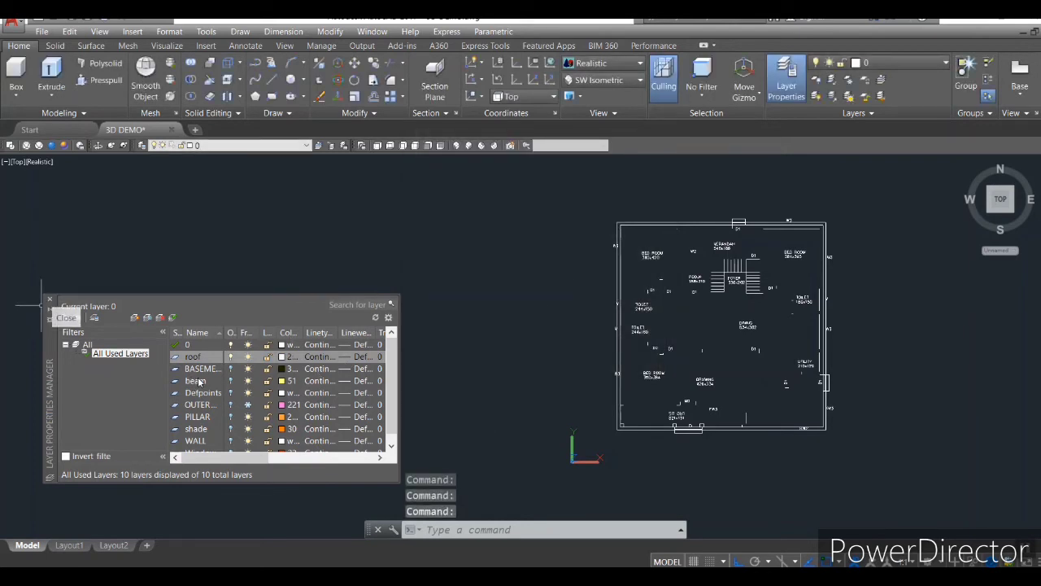
left_click(179, 360)
double_click(179, 360)
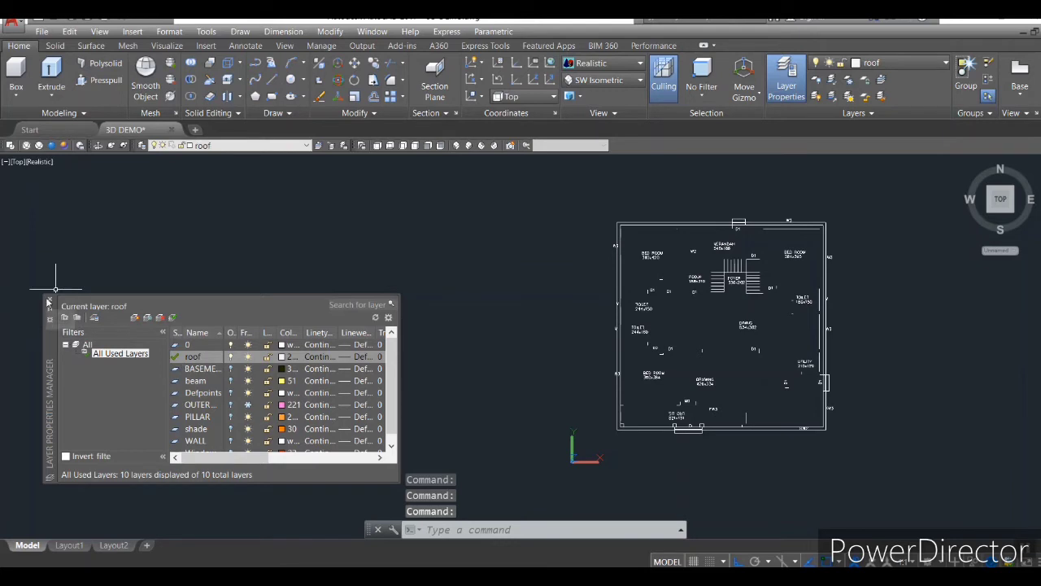
left_click(49, 299)
- Transfer the closed outer outline around the floor plan from layer 0 to the roof layer
scroll(506, 457, "up", 2)
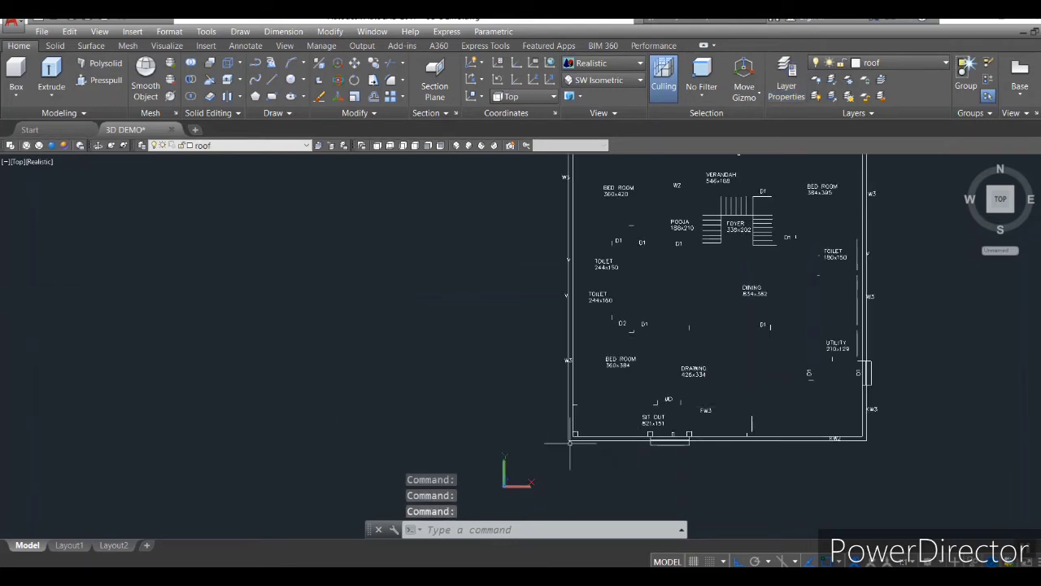
left_click(571, 439)
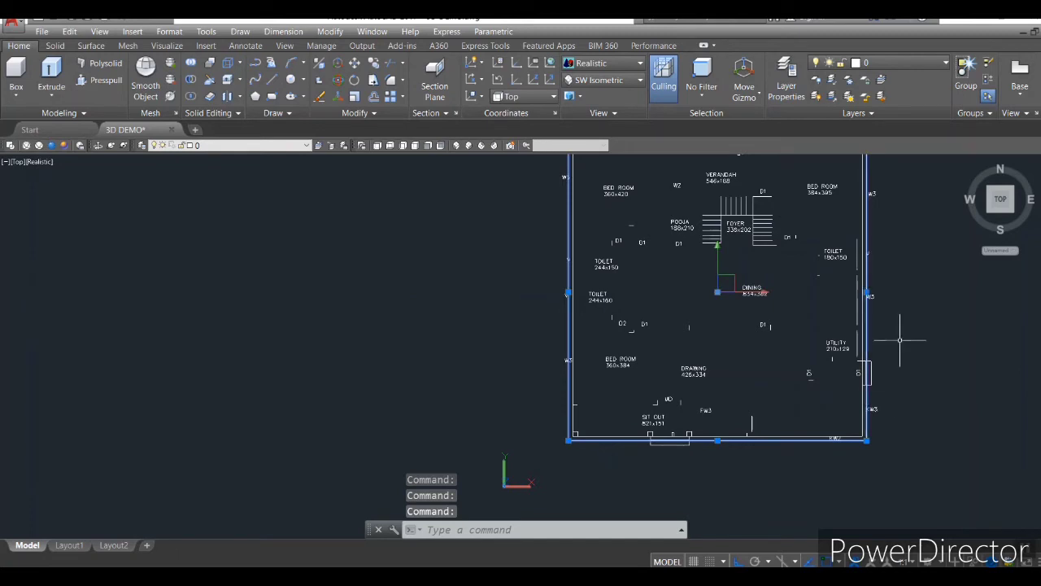
middle_click_drag(897, 336, 850, 454, "shift")
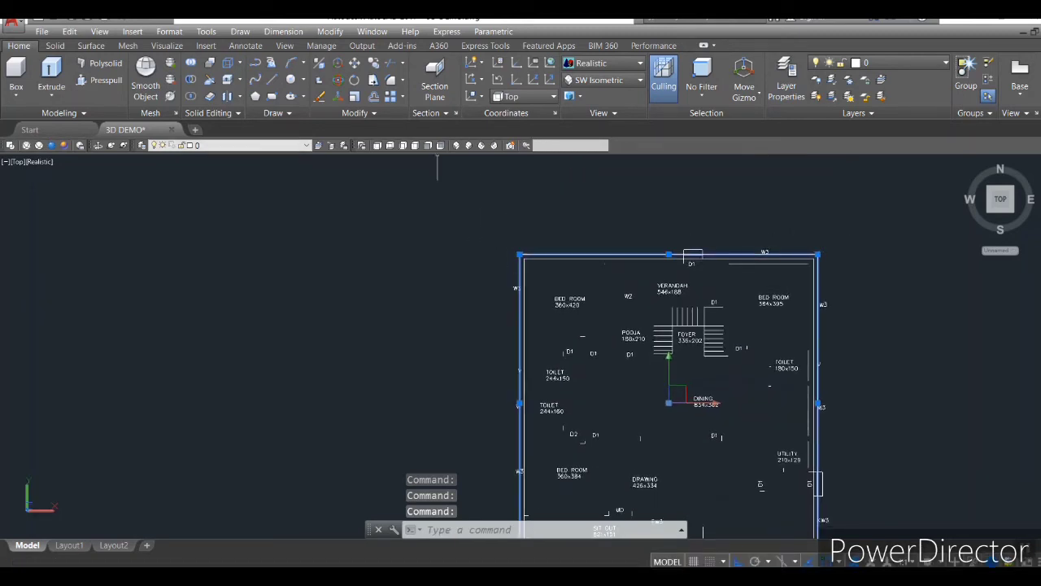
left_click(288, 146)
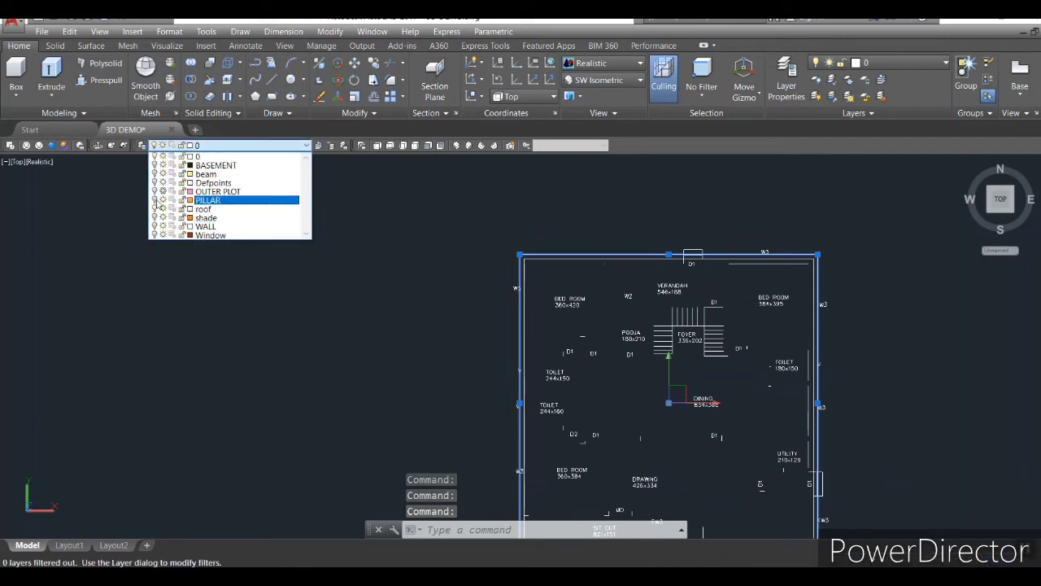
left_click(224, 211)
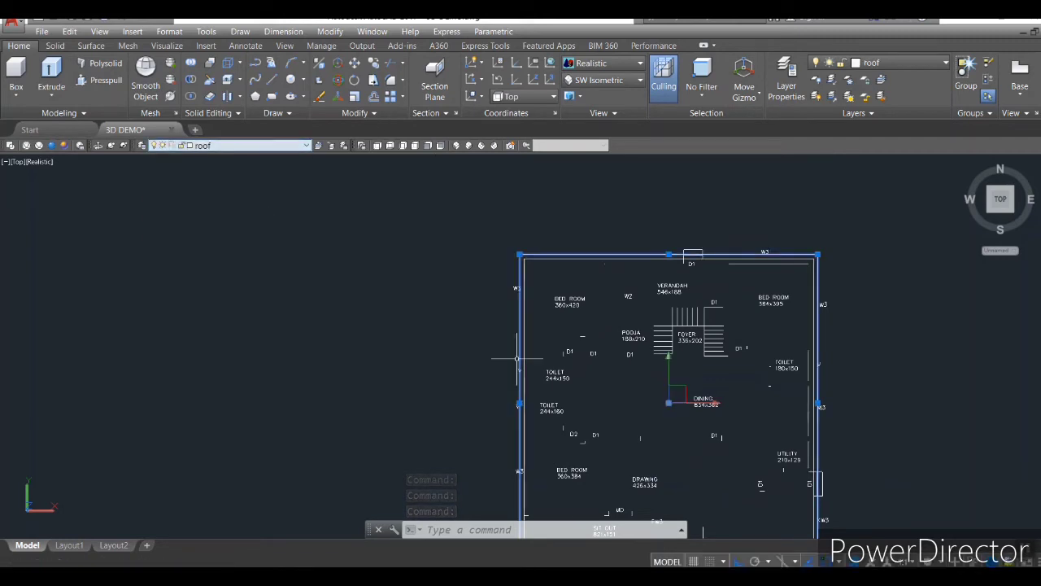
key("Escape")
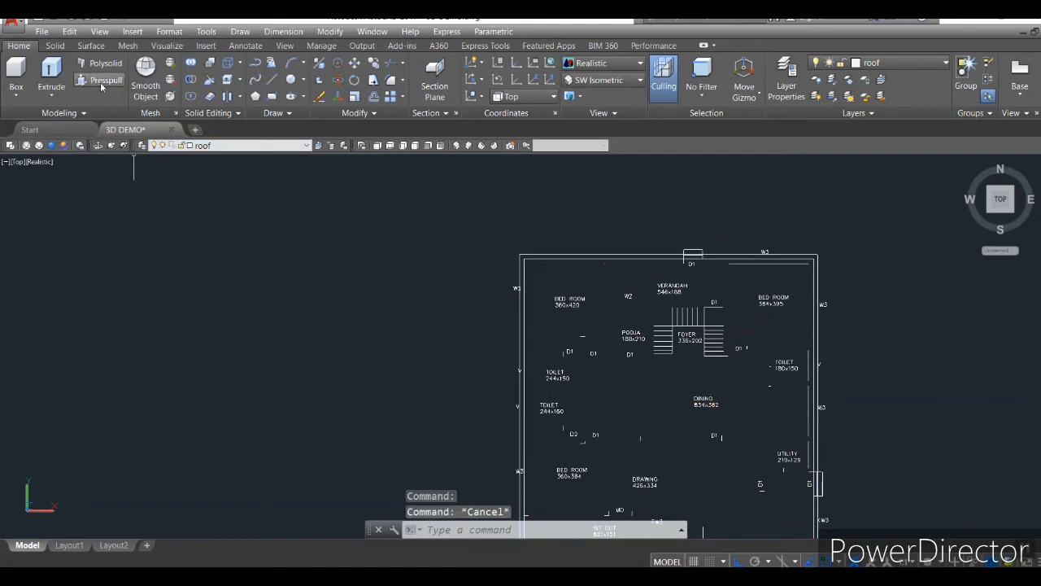
- Turn off layer 0 so only the roof outline is displayed, and switch to the SW Isometric view
left_click(174, 145)
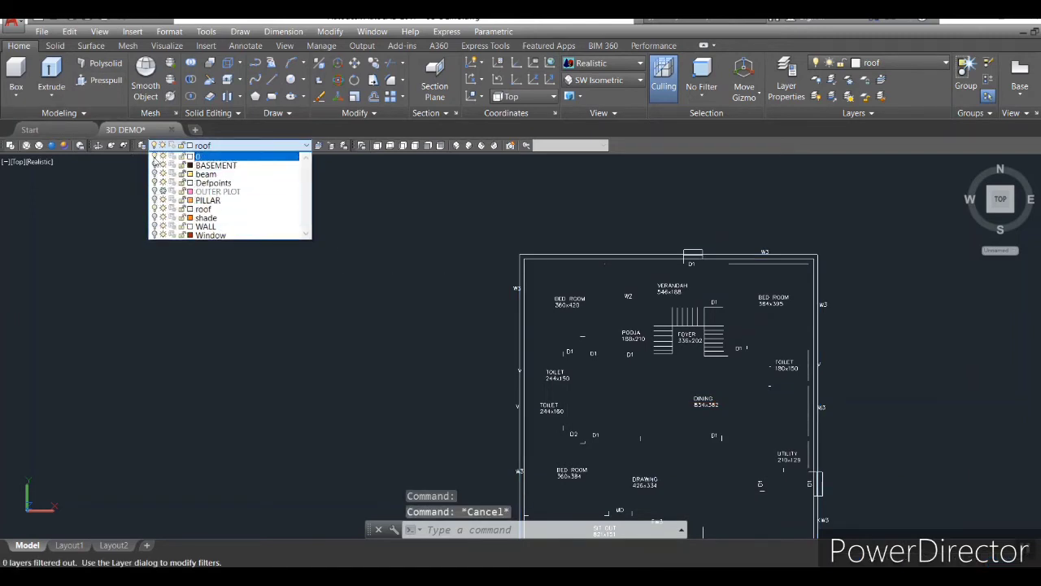
left_click(206, 210)
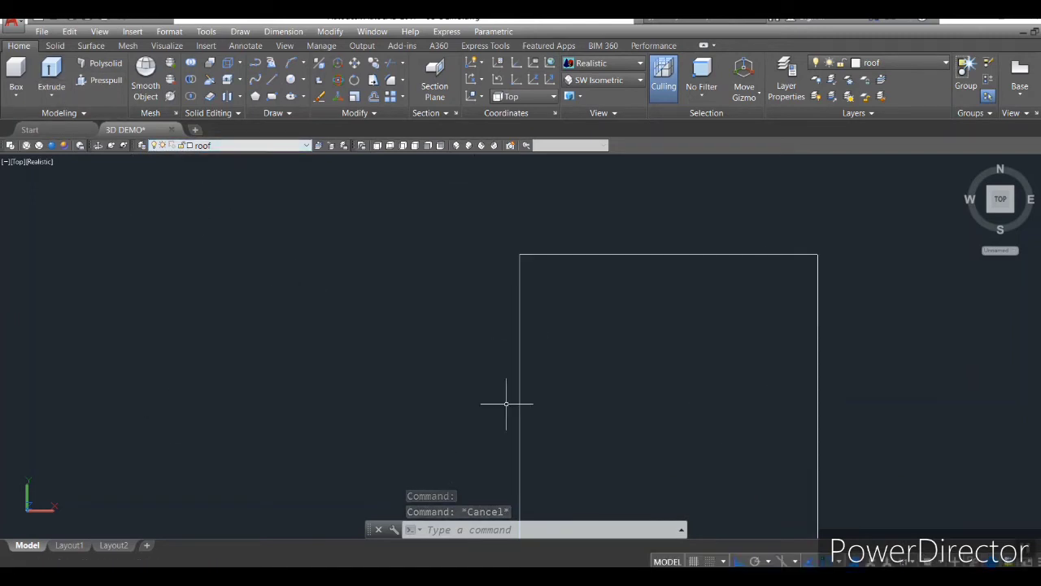
scroll(605, 345, "down", 2)
middle_click_drag(765, 411, 457, 382)
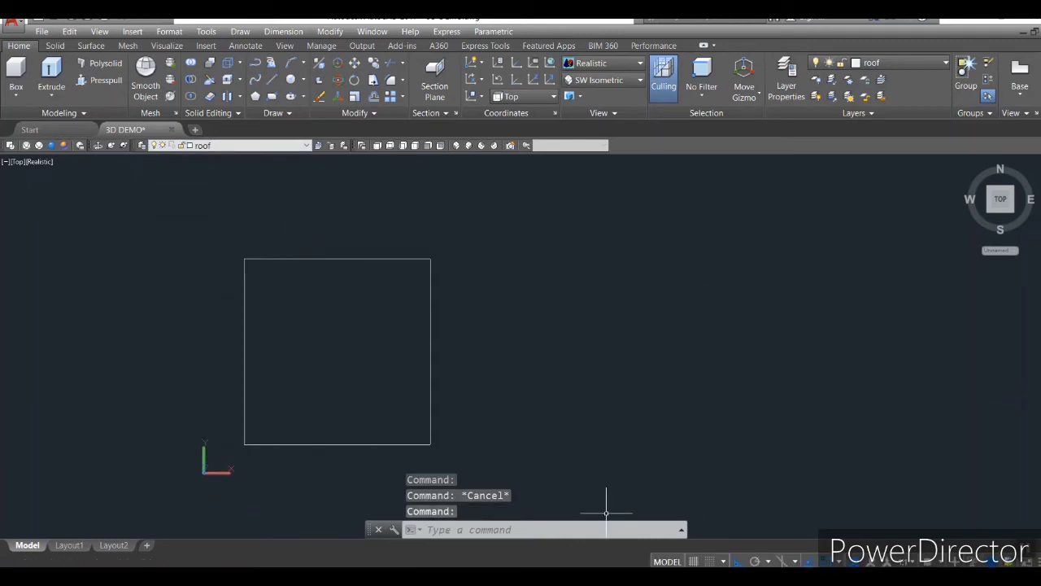
scroll(318, 416, "up", 2)
middle_click_drag(651, 444, 716, 452)
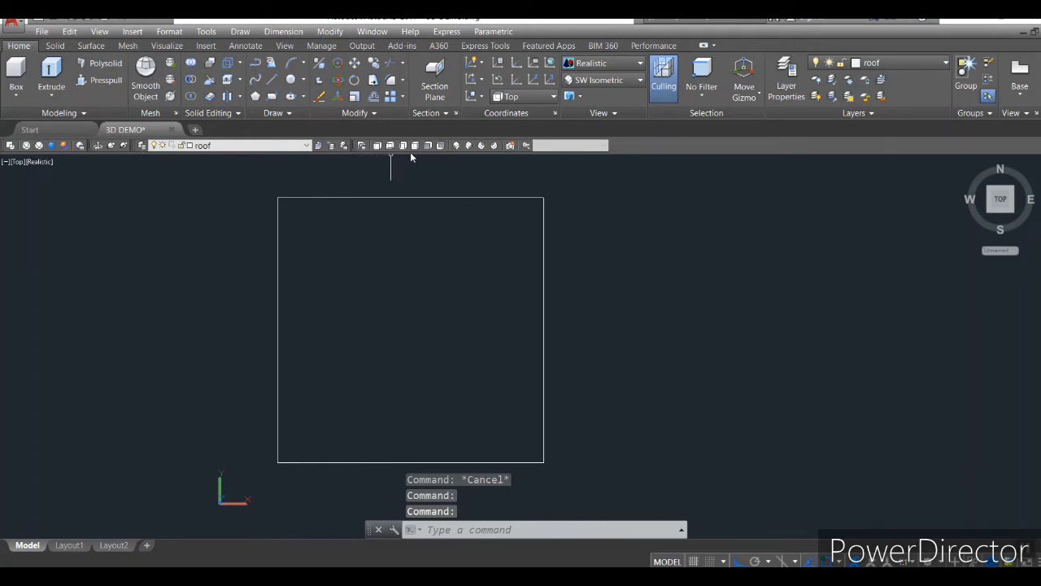
left_click(456, 146)
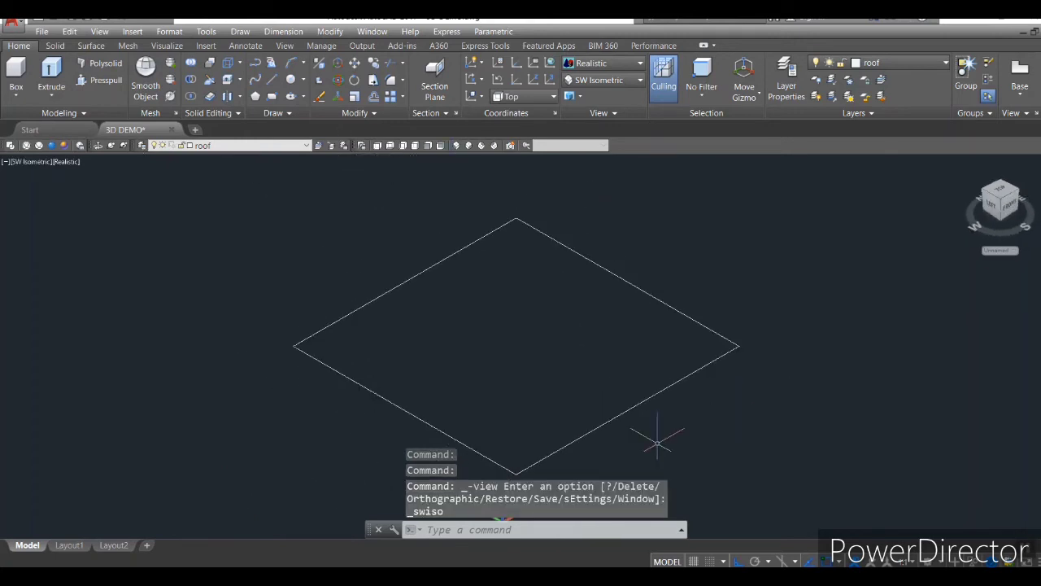
- Convert the closed roof outline into a region
type("region")
key("Return")
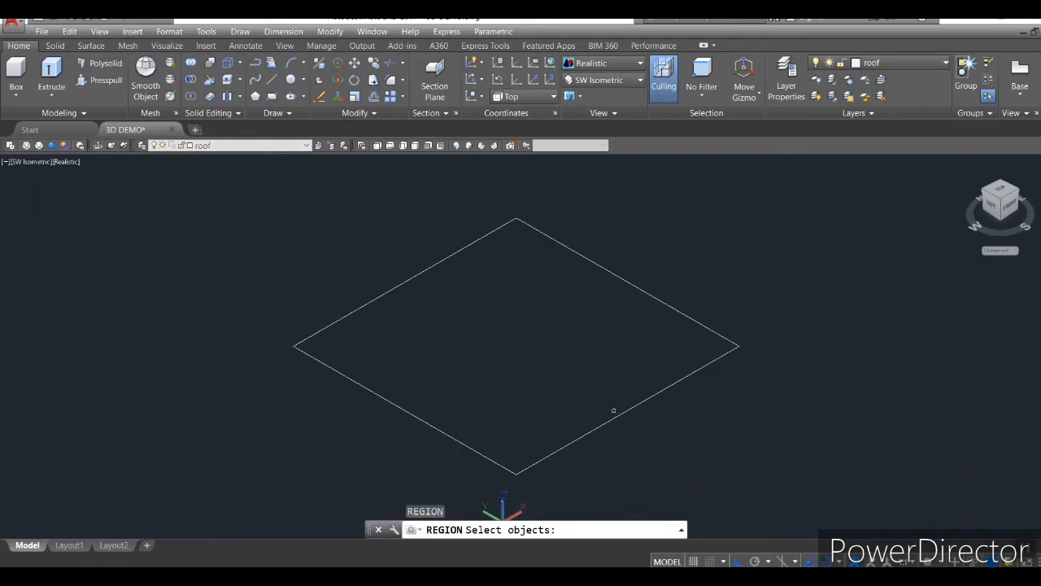
left_click(113, 166)
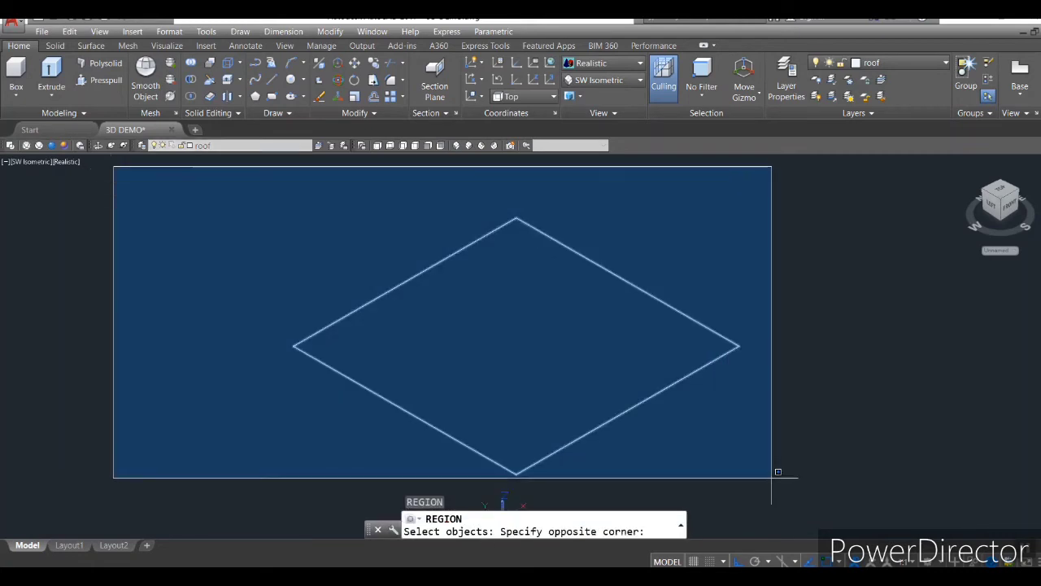
left_click(774, 479)
key("Return")
- Extrude the roof region to a height of 10
type("ext")
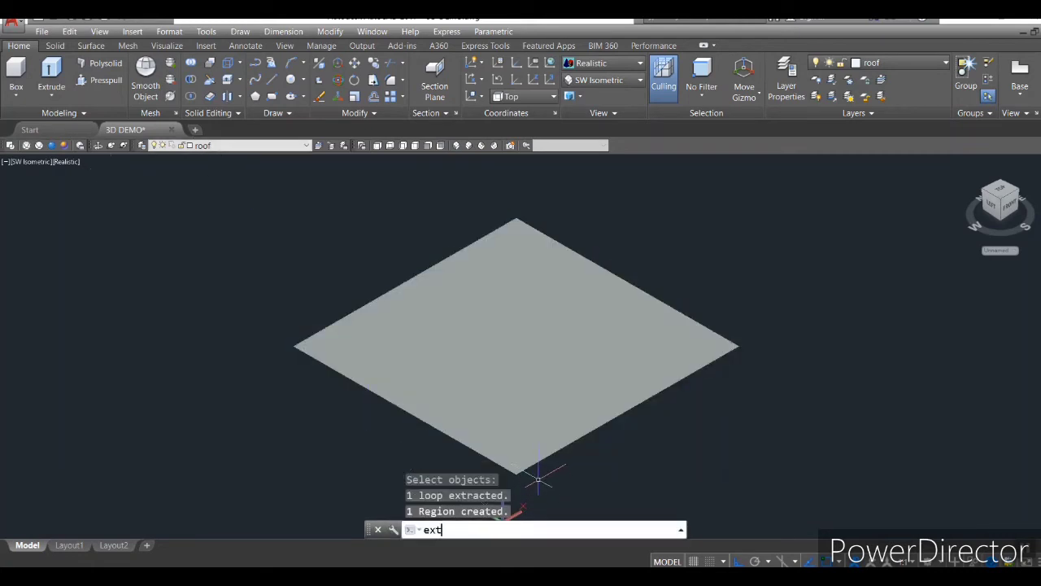
key("Return")
left_click(501, 427)
key("Return")
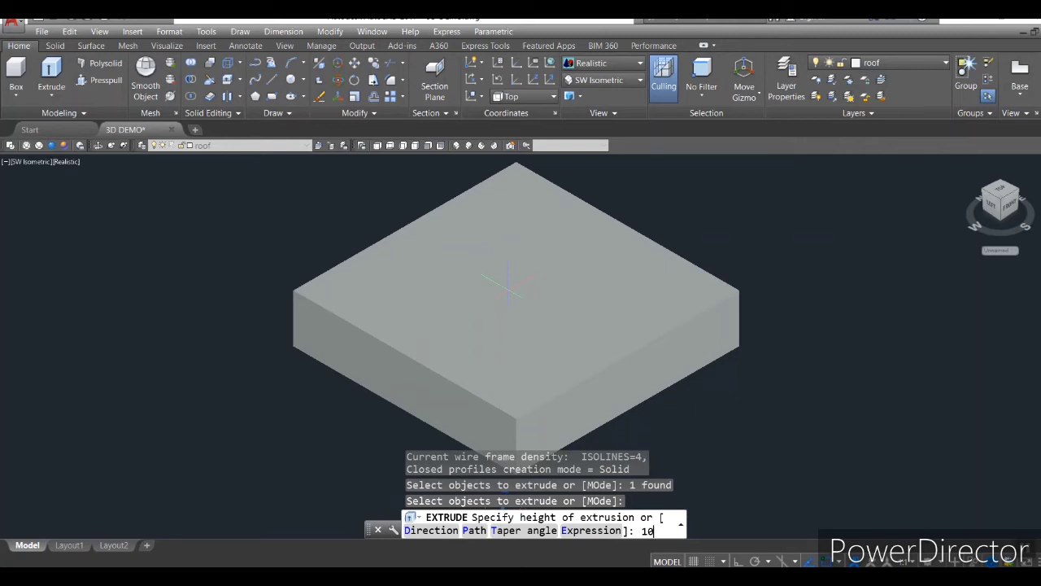
key("Return")
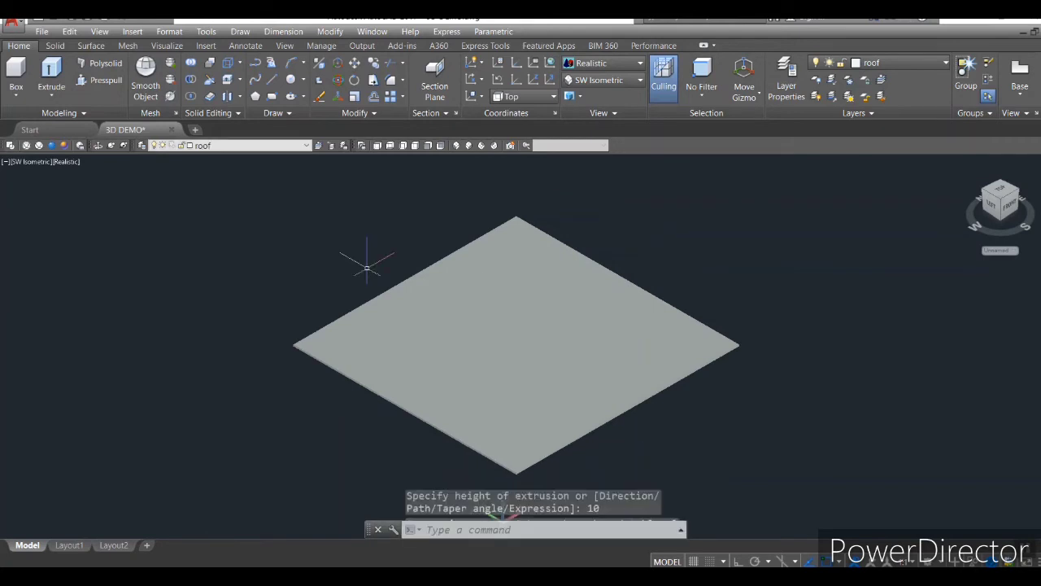
- Move the roof slab 300 straight up along Z from its front lower corner
type("m")
key("Return")
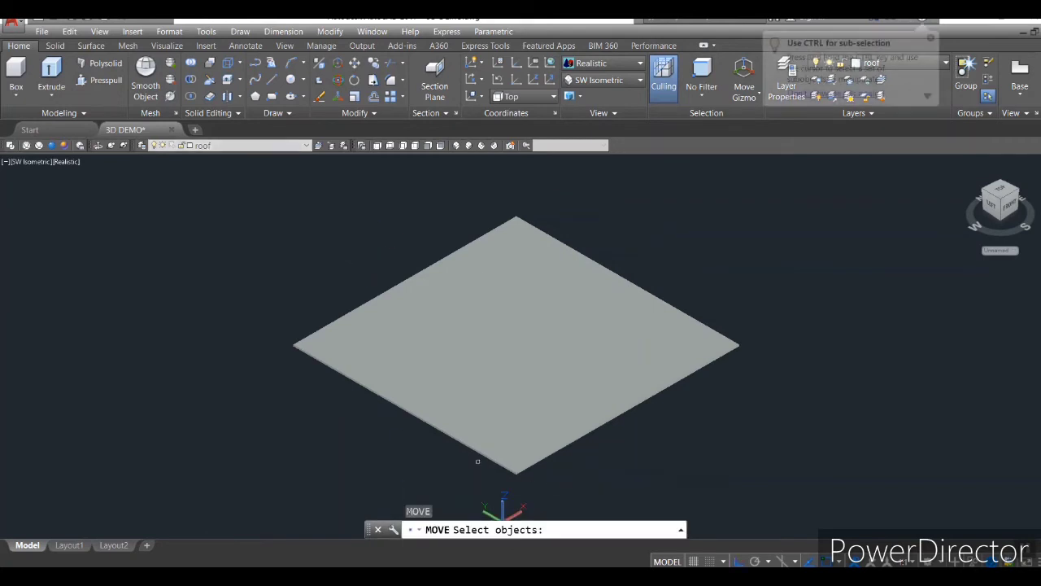
left_click(573, 435)
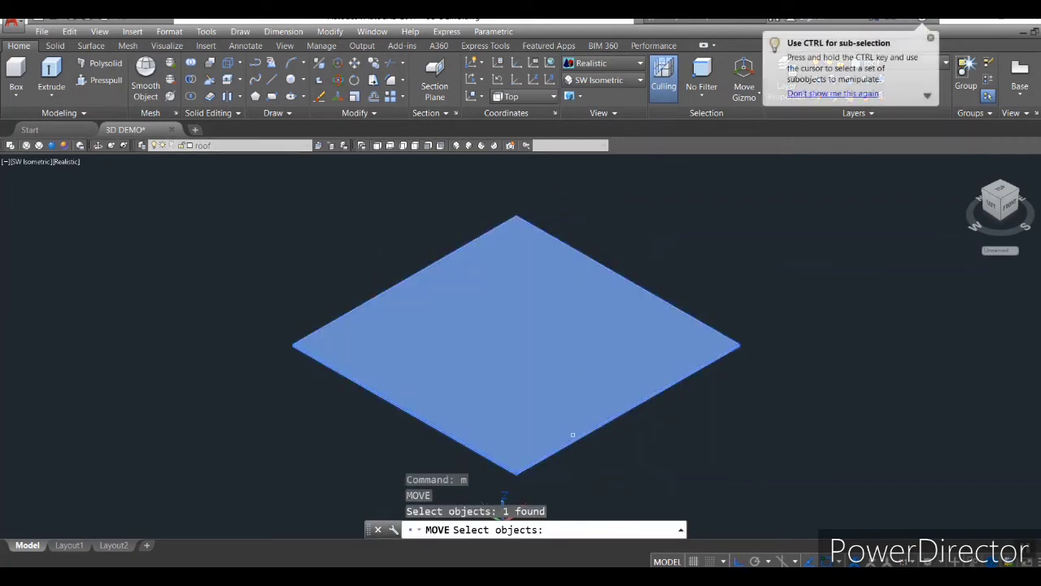
key("Return")
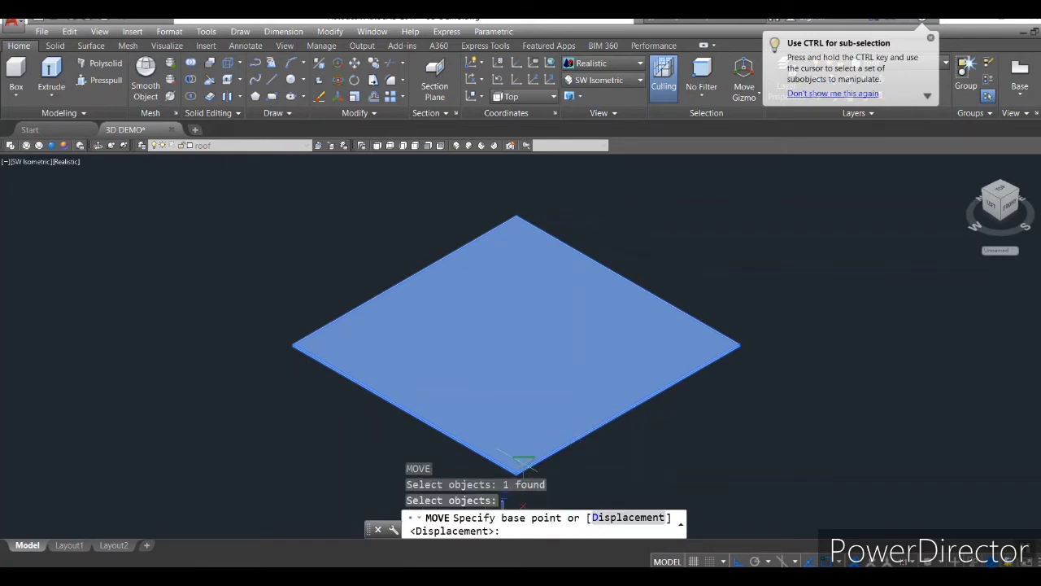
middle_click_drag(596, 461, 570, 392)
scroll(551, 429, "up", 5)
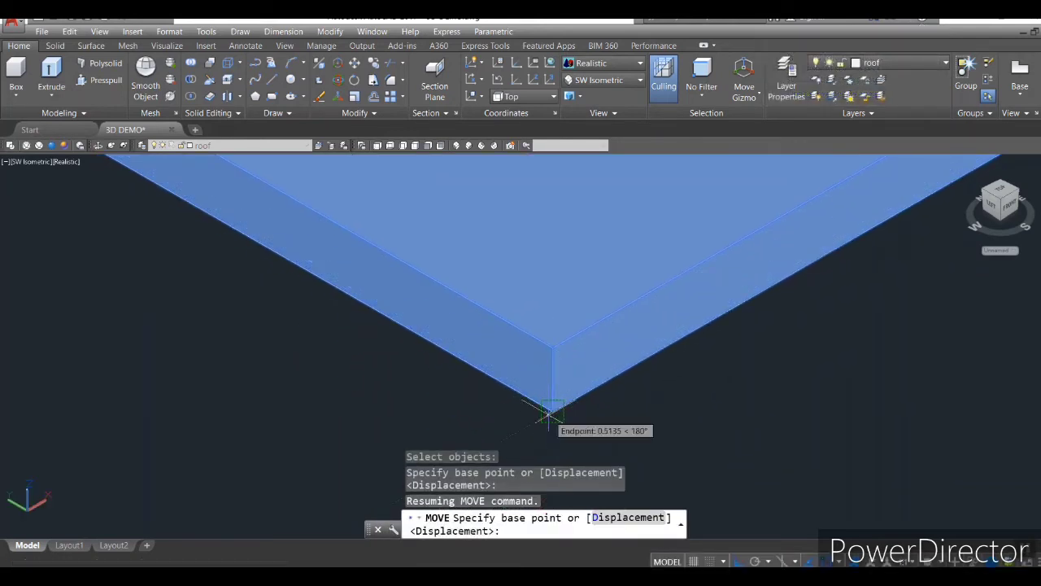
left_click(553, 412)
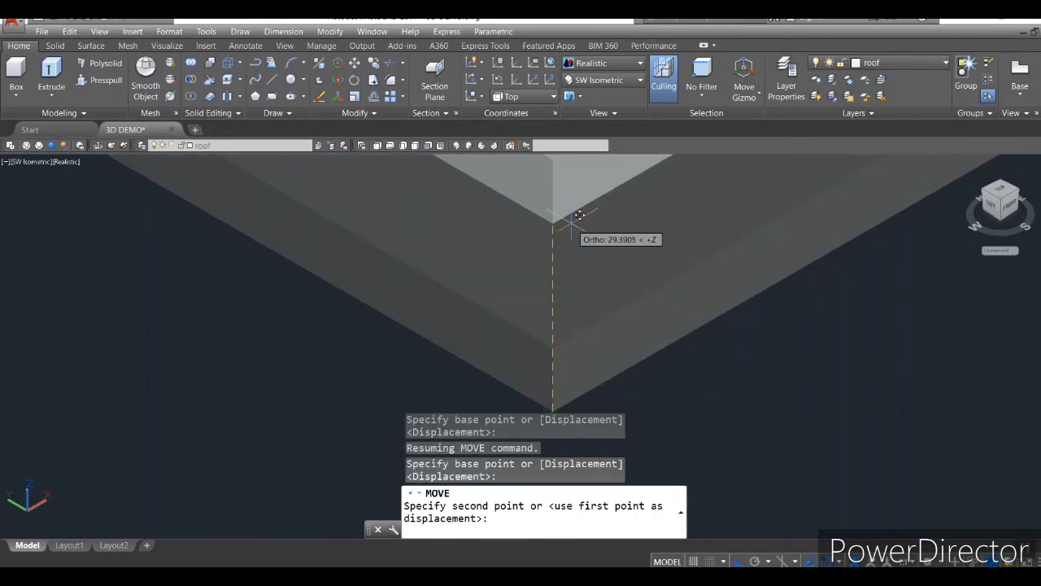
type("300")
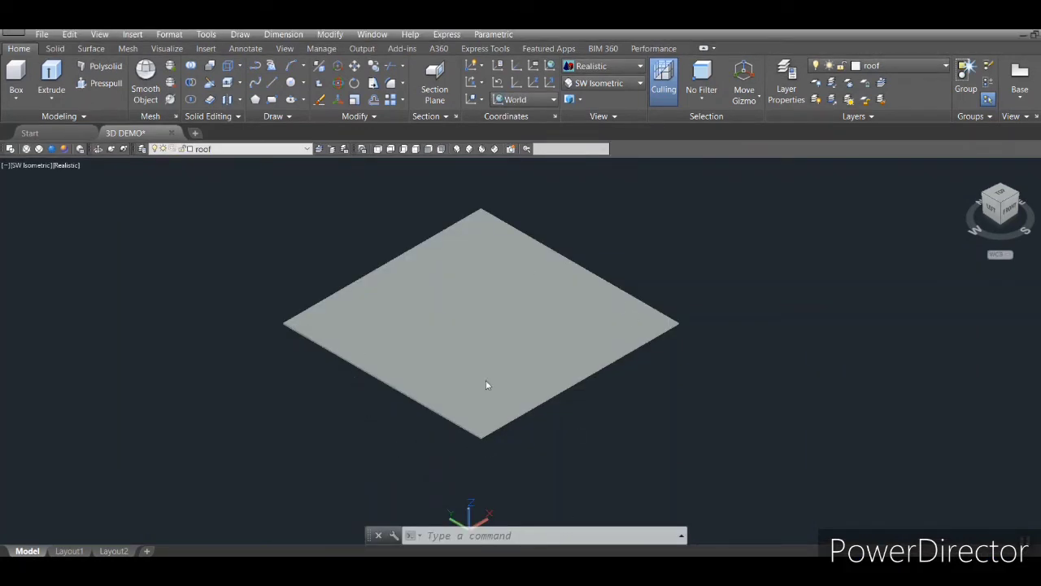
- Turn on all layers with LAYON and inspect the roof slab on the house from the front and side
left_click(527, 537)
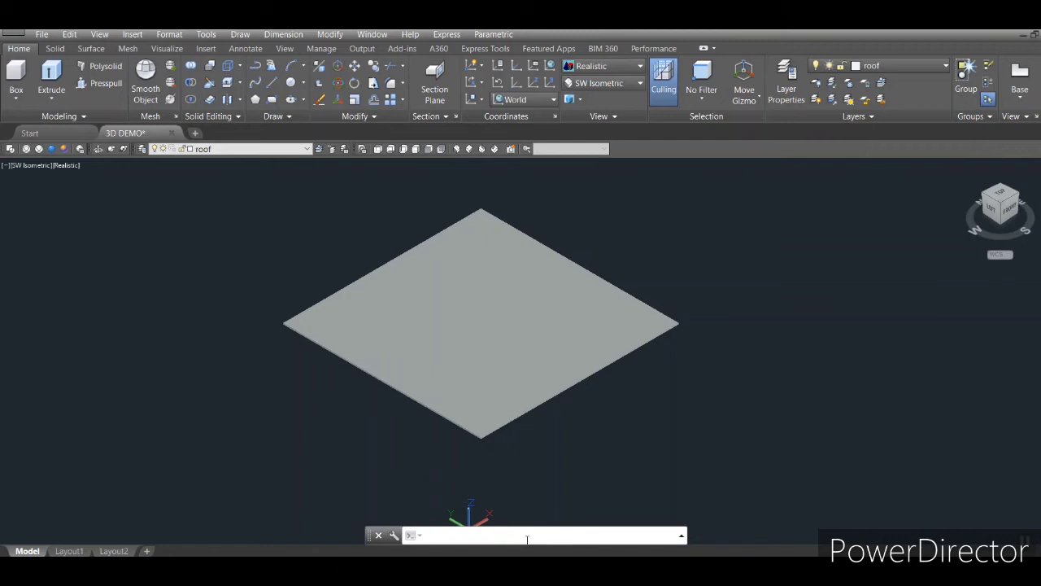
type("layon")
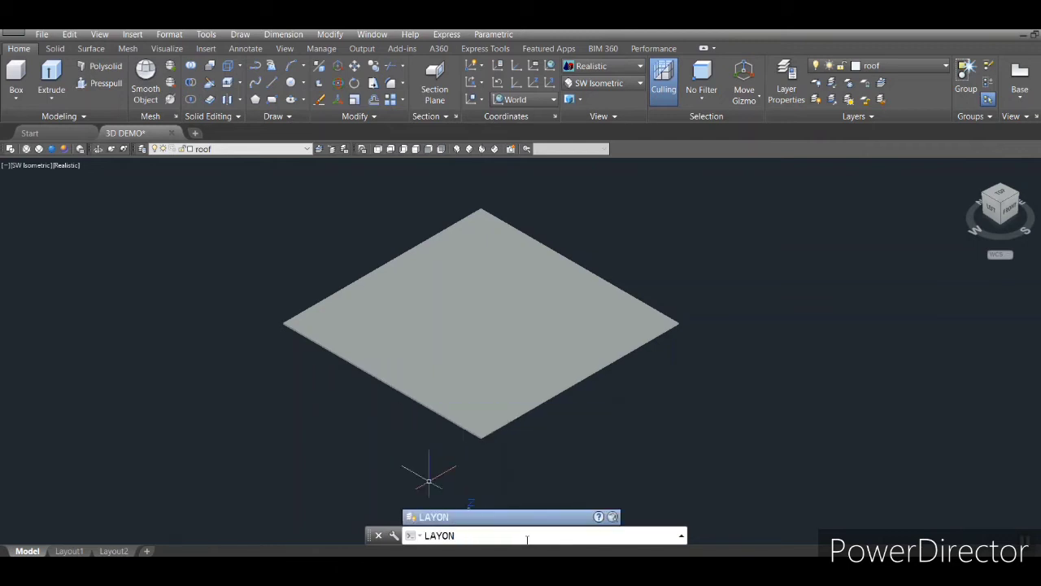
key("Return")
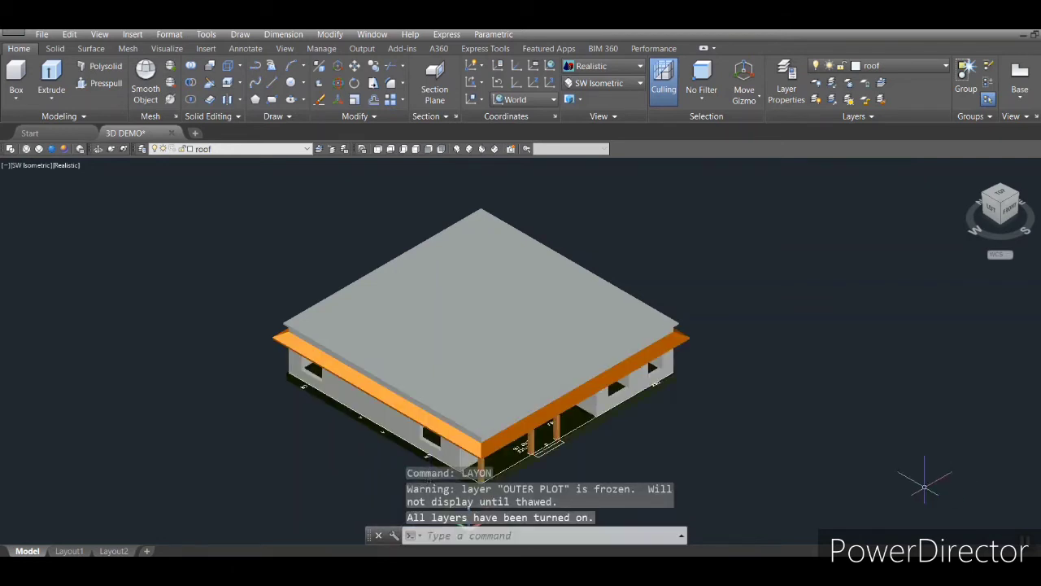
middle_click_drag(785, 525, 794, 483, "shift")
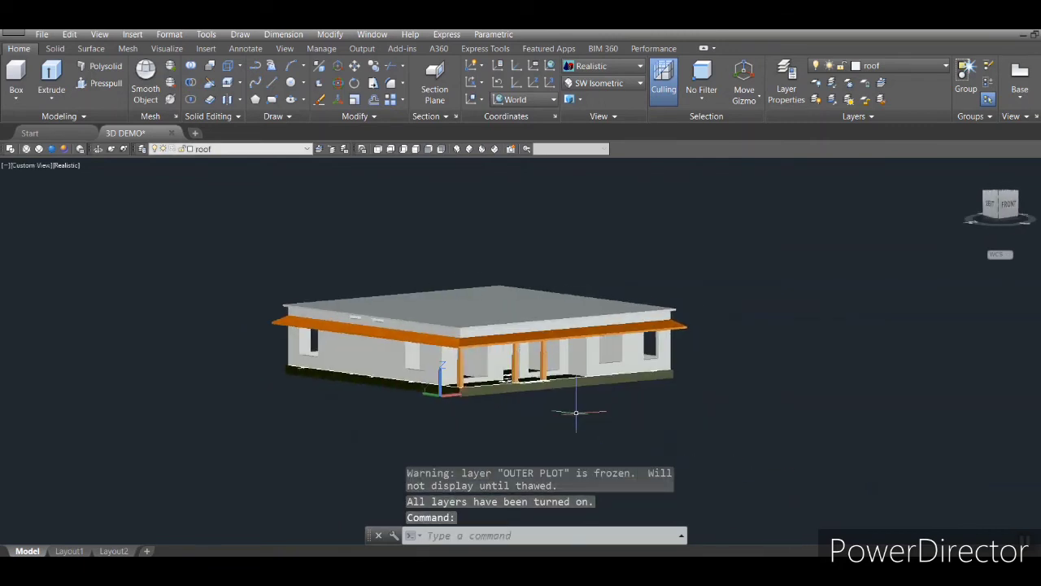
scroll(567, 413, "up", 2)
middle_click_drag(563, 411, 535, 426, "shift")
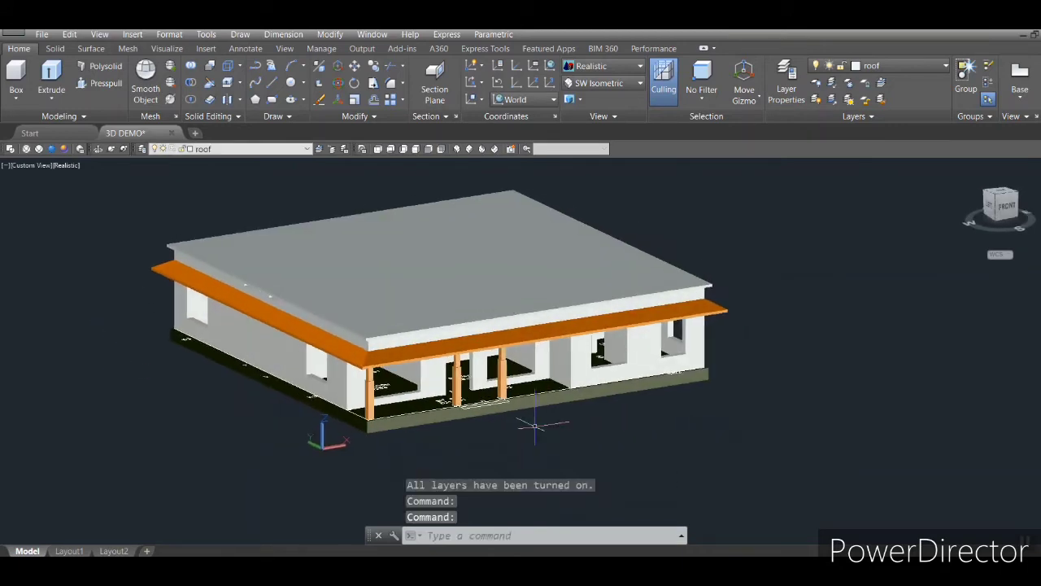
- Make roof the current layer with the other layers off, and show the slab from the top in 2D Wireframe
scroll(450, 416, "up", 2)
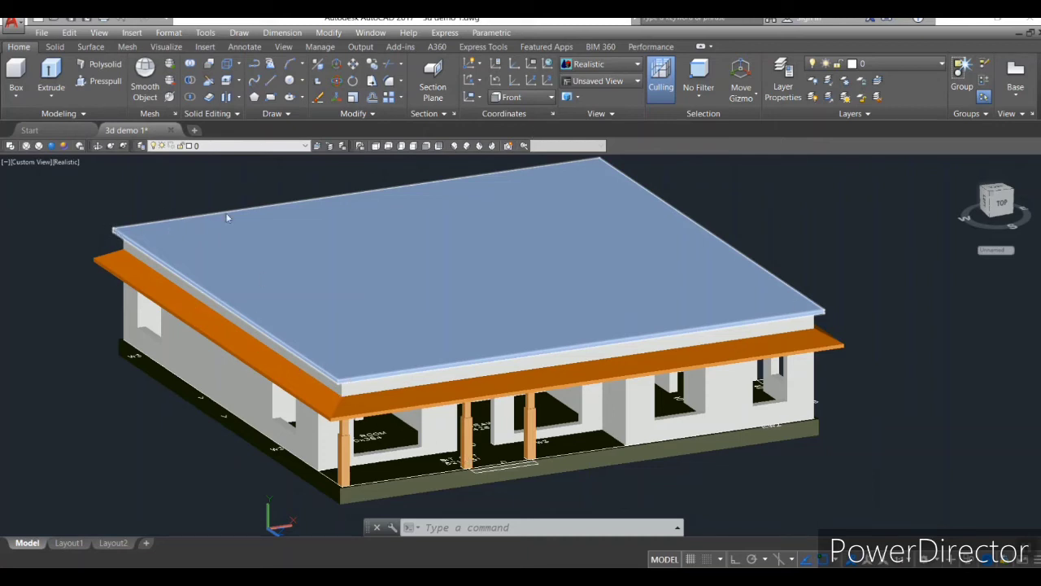
left_click(294, 148)
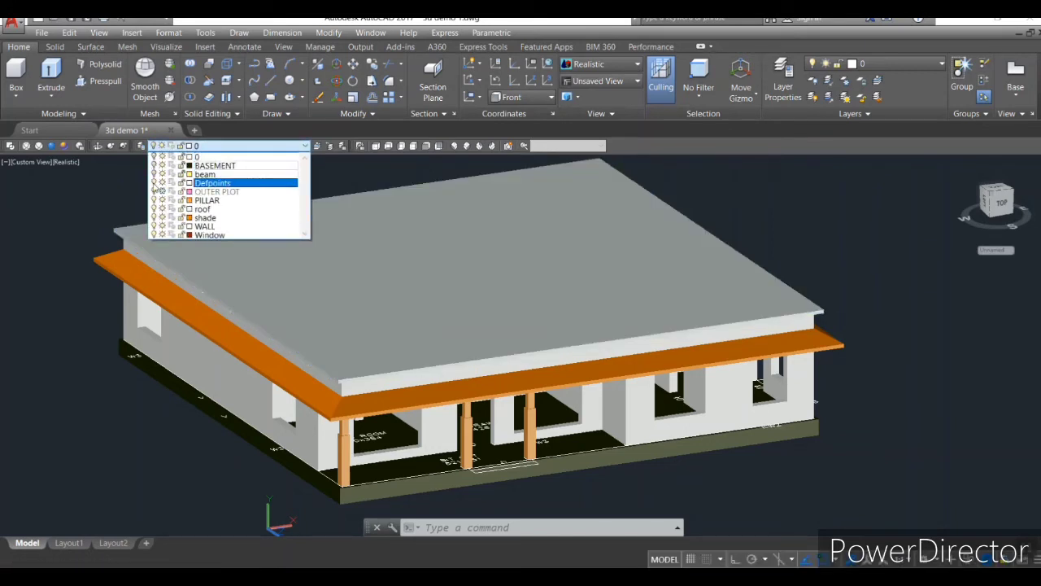
left_click(233, 210)
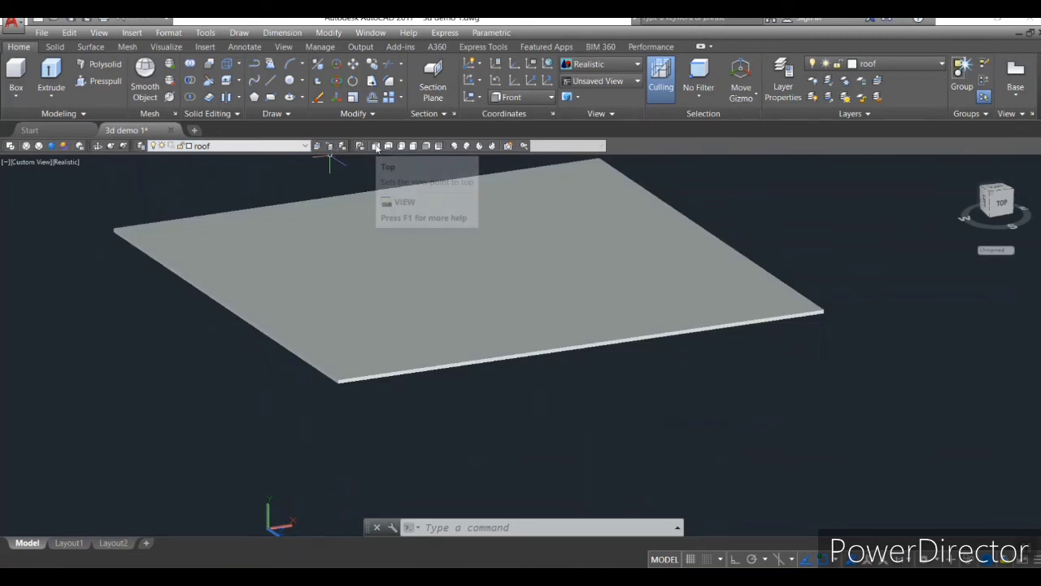
left_click(376, 148)
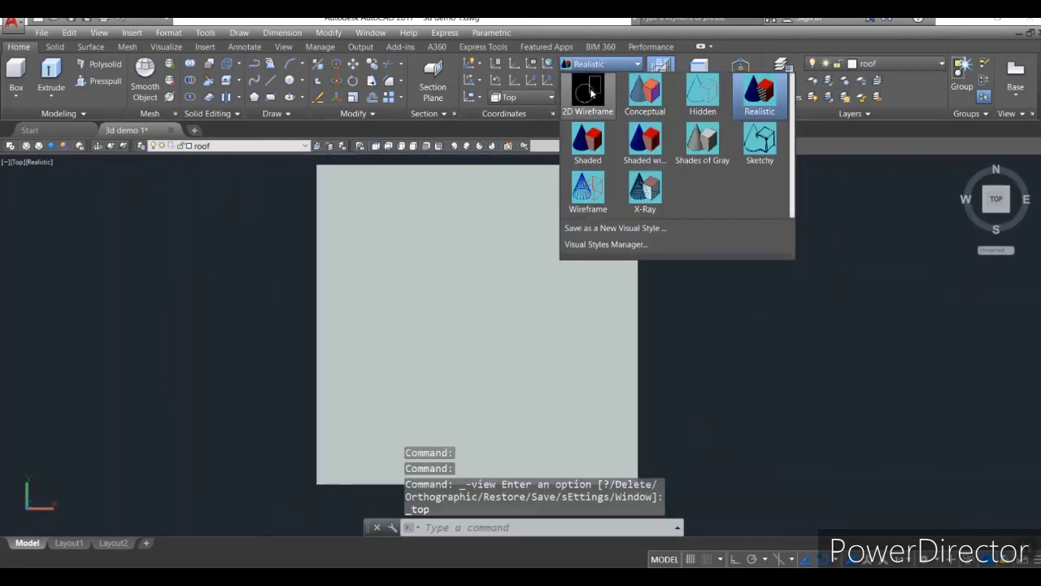
left_click(589, 88)
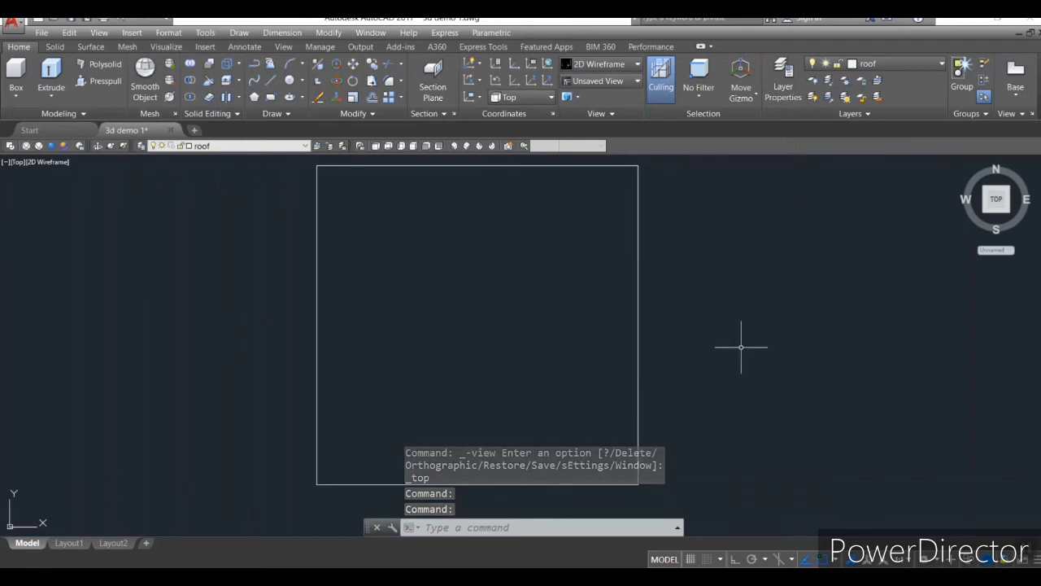
- Trace the roof slab's rectangular outline with a polyline through its corners, with Ortho on
type("pl")
key("Return")
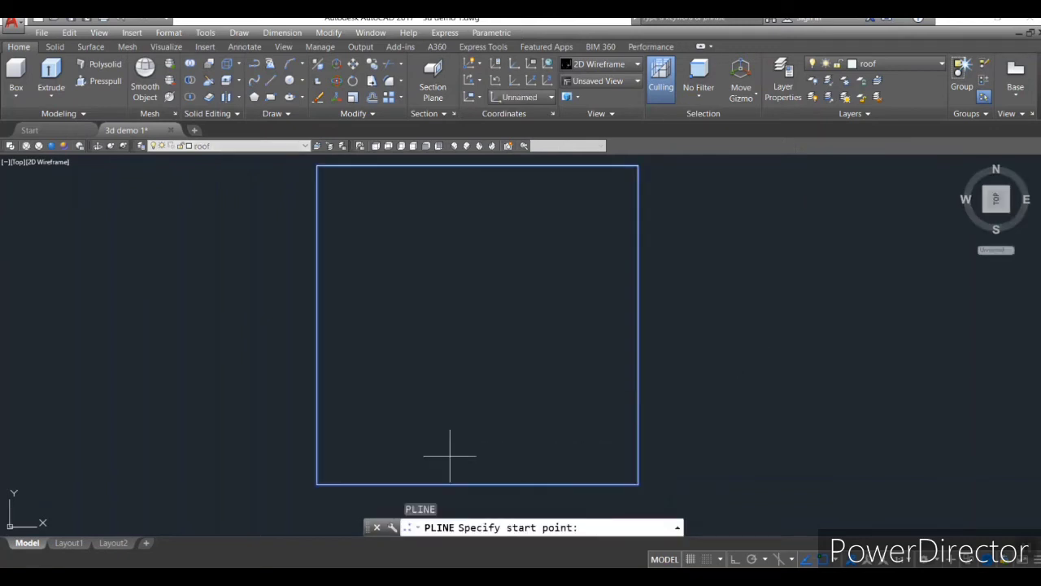
left_click(316, 485)
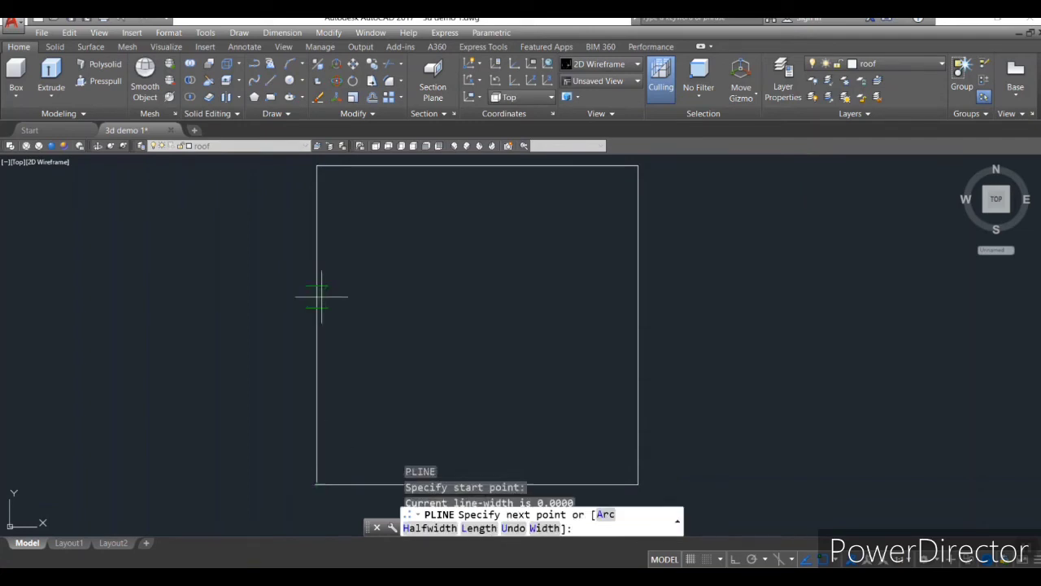
key("F8")
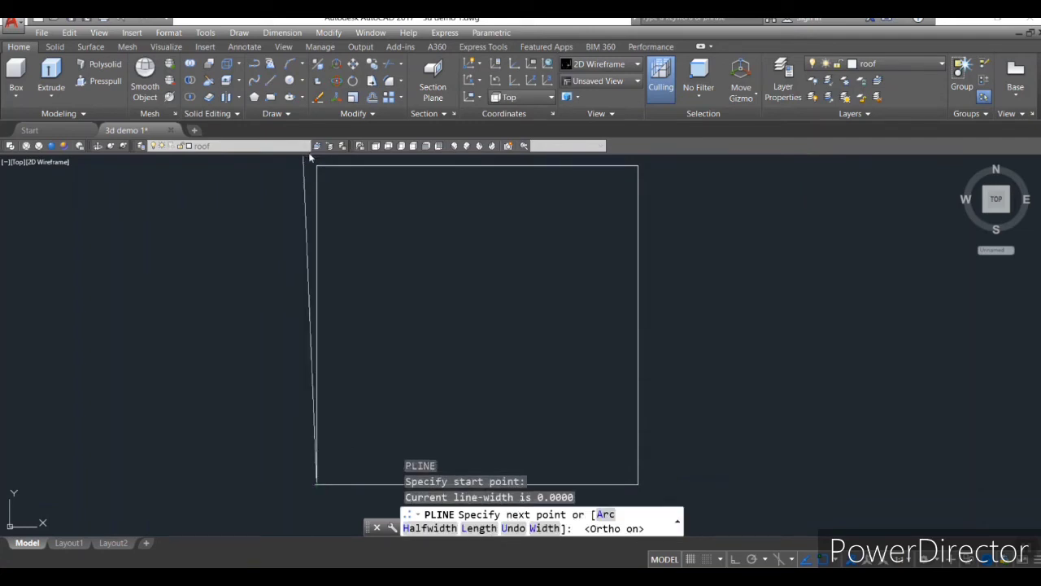
left_click(305, 165)
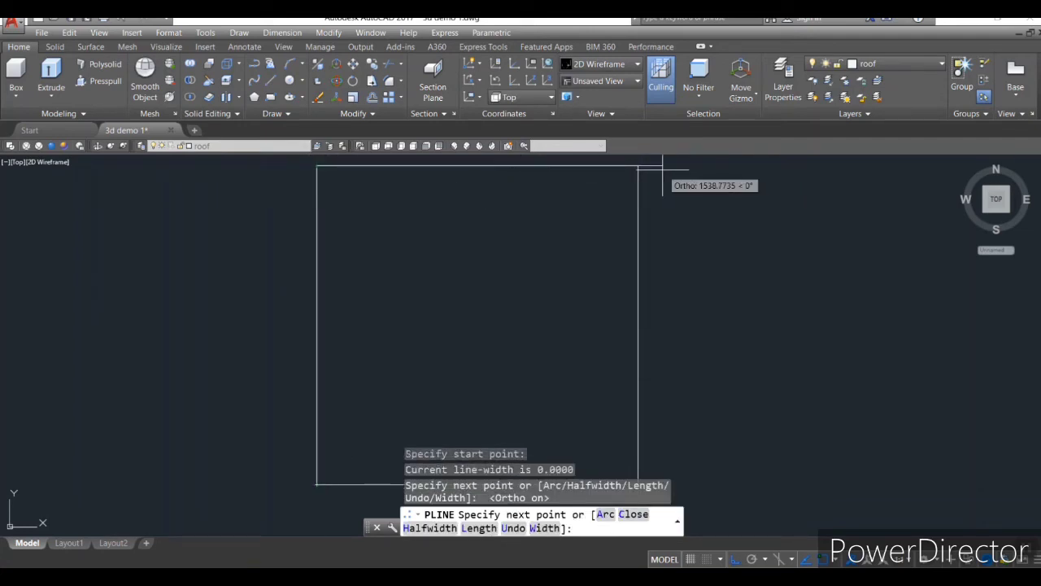
left_click(638, 166)
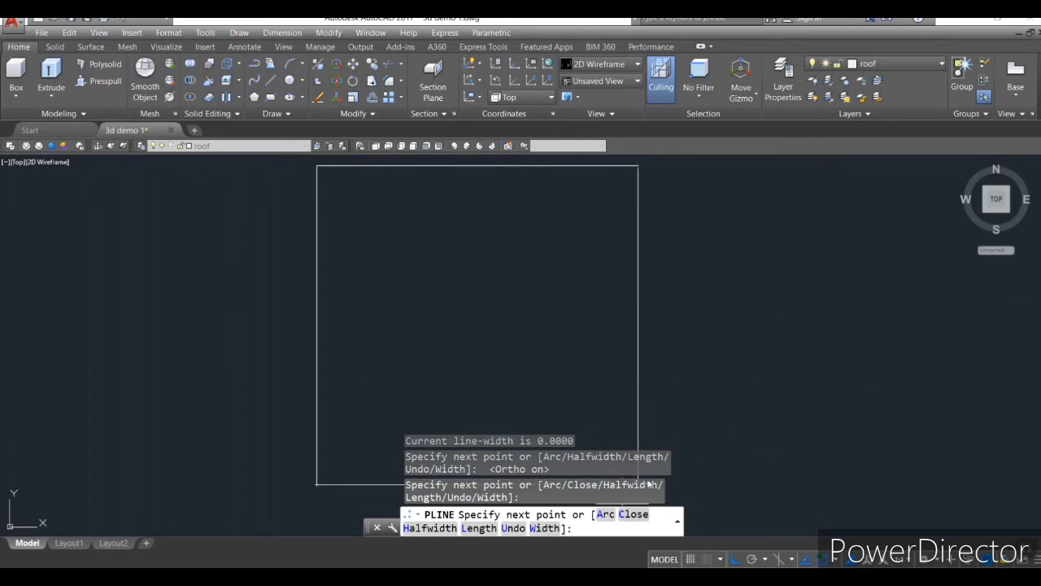
scroll(725, 419, "down", 4)
left_click(687, 448)
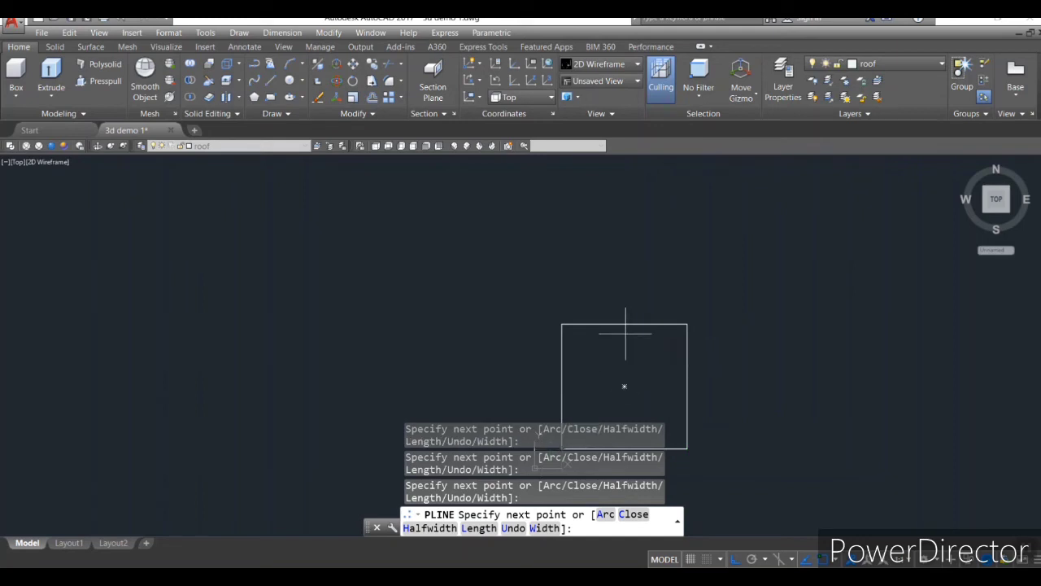
key("Return")
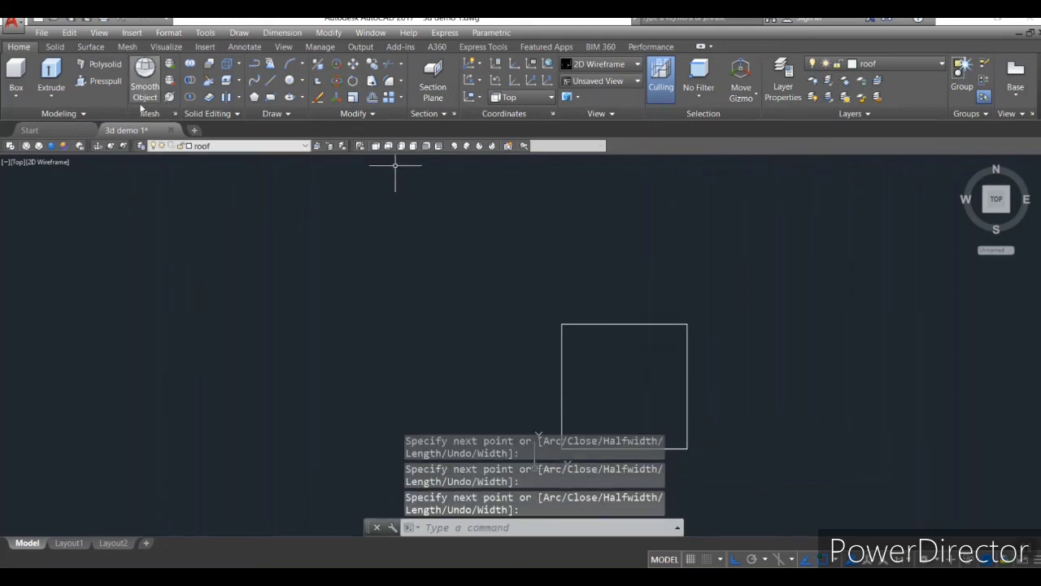
- Create a new layer named pp in the layer manager
left_click(240, 146)
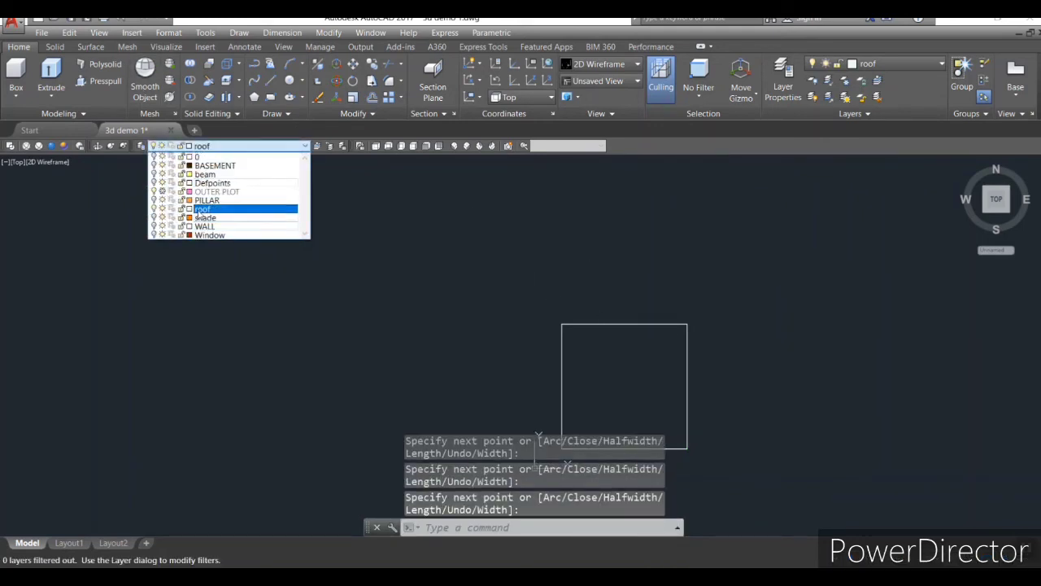
left_click(232, 209)
middle_click_drag(767, 367, 766, 295)
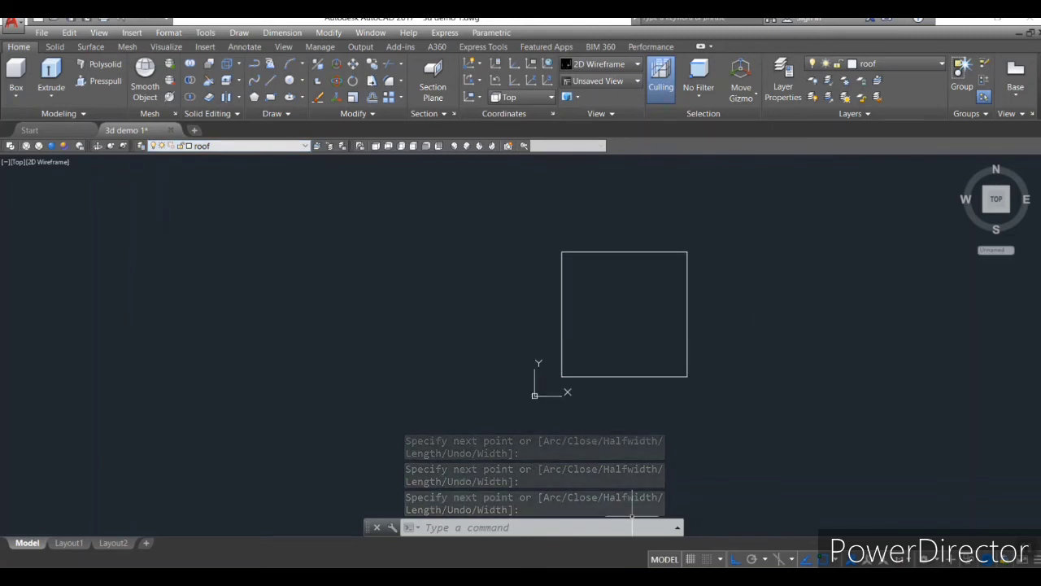
left_click(495, 527)
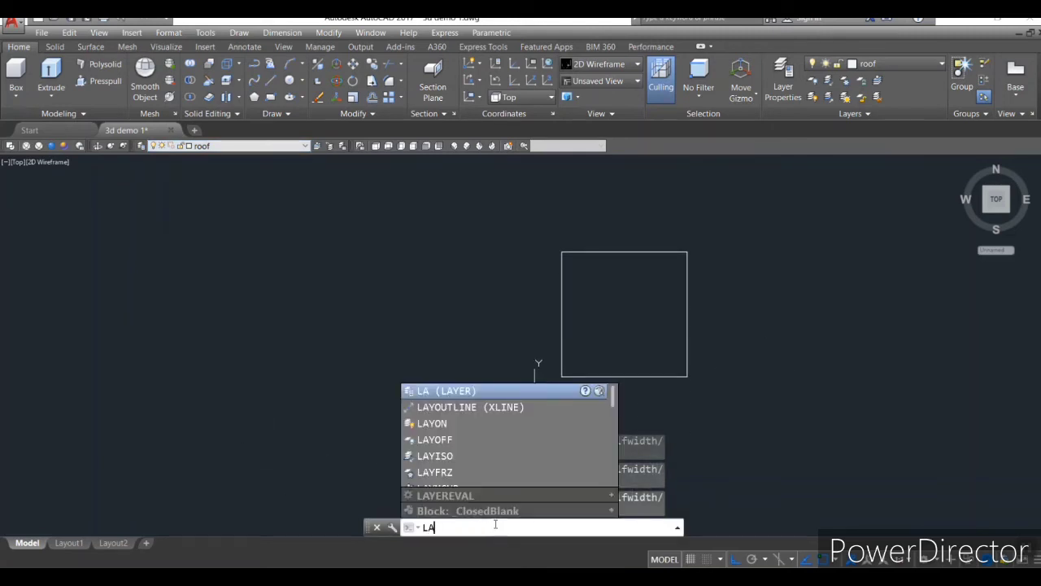
key("Return")
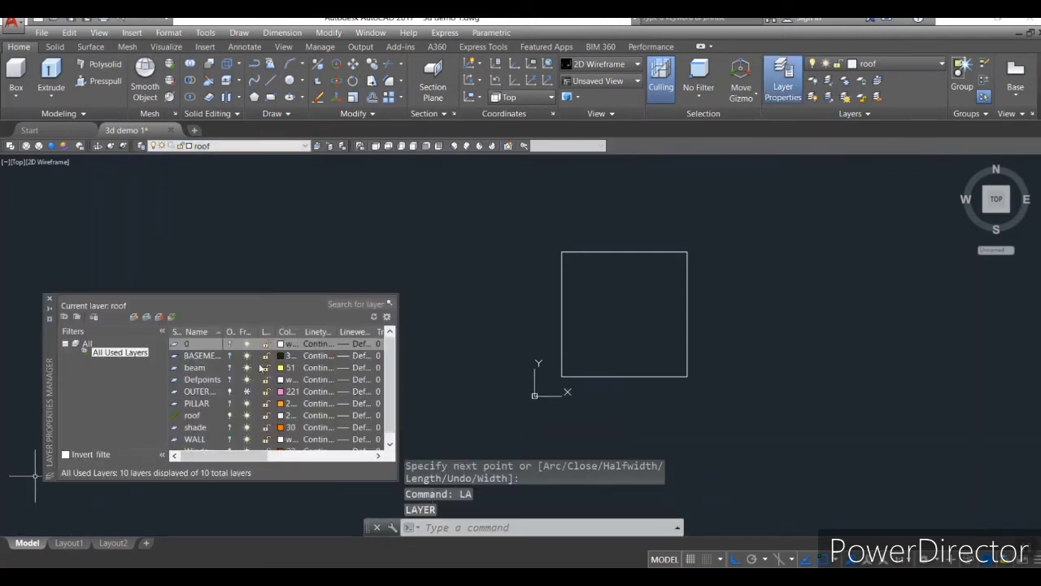
left_click(134, 316)
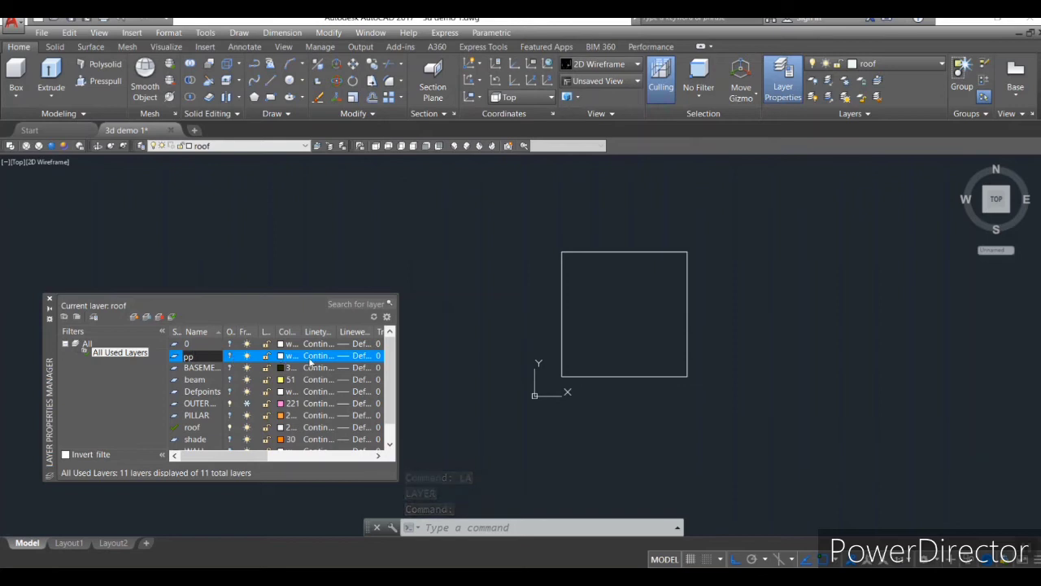
key("Return")
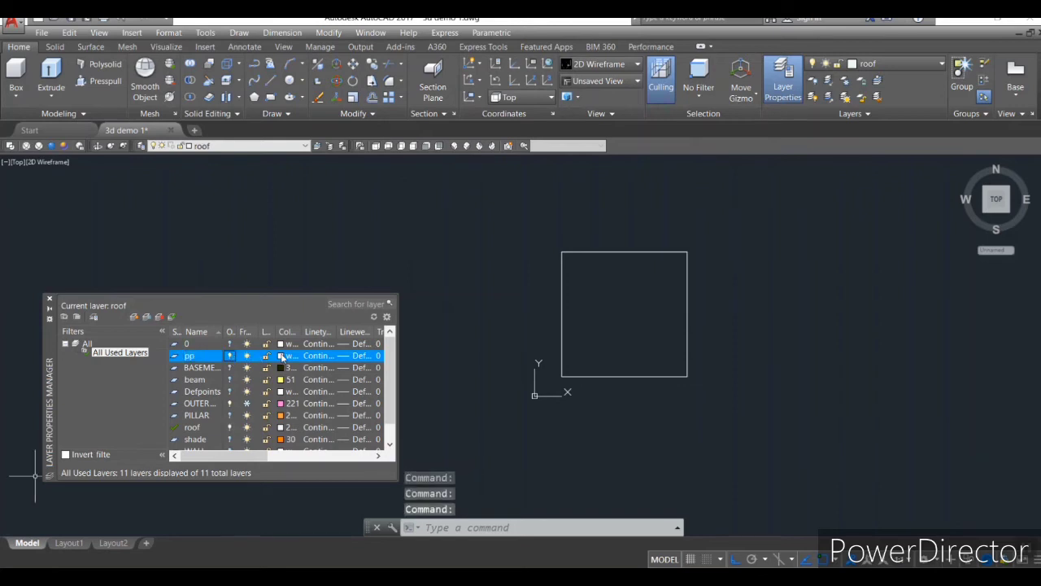
- Give the pp layer a very light true color based on hue 188 and saturation 69, and close the layer manager
left_click(282, 356)
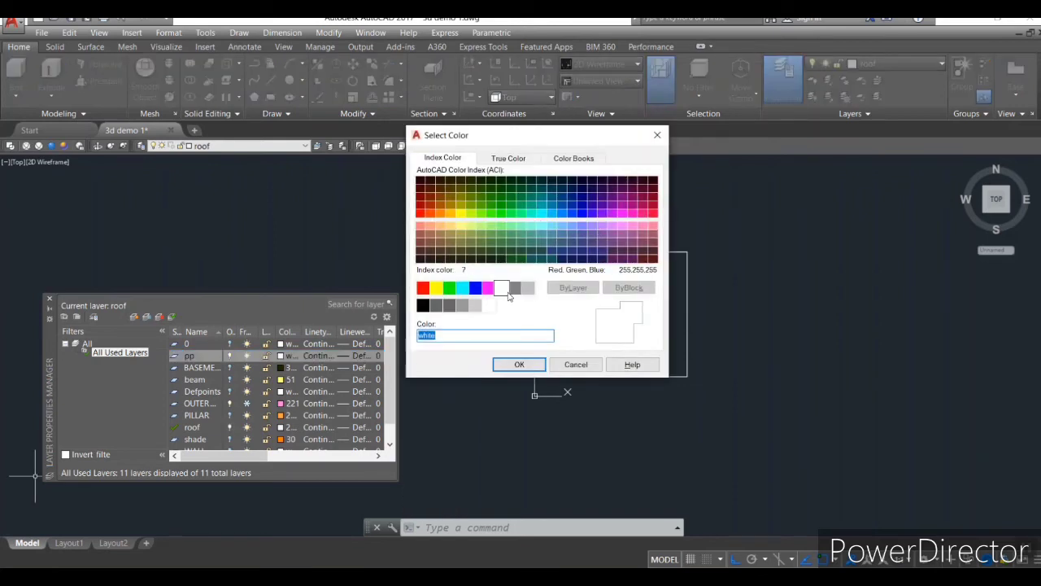
left_click(510, 159)
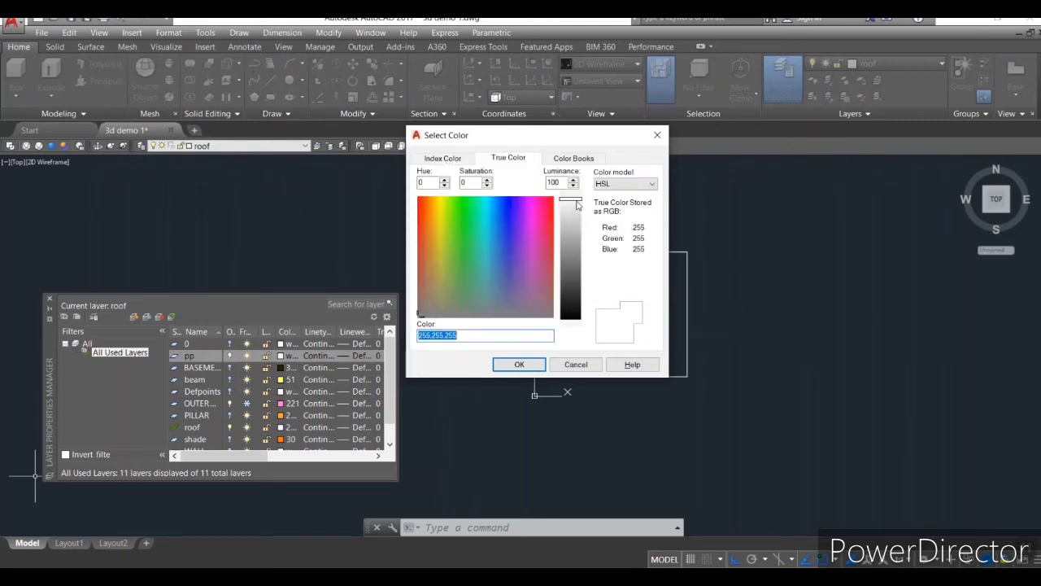
left_click(488, 234)
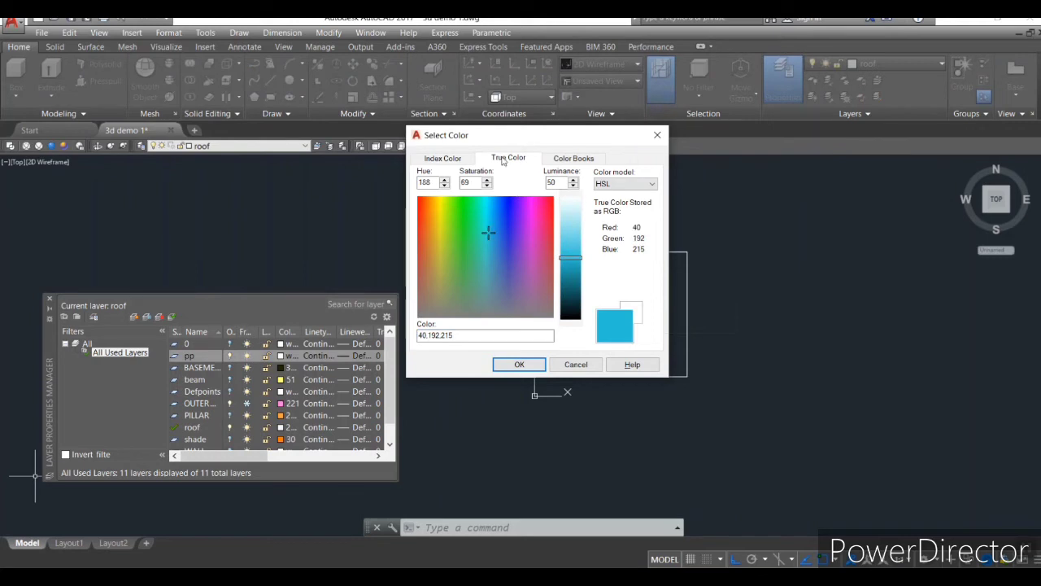
left_click(569, 205)
left_click(519, 364)
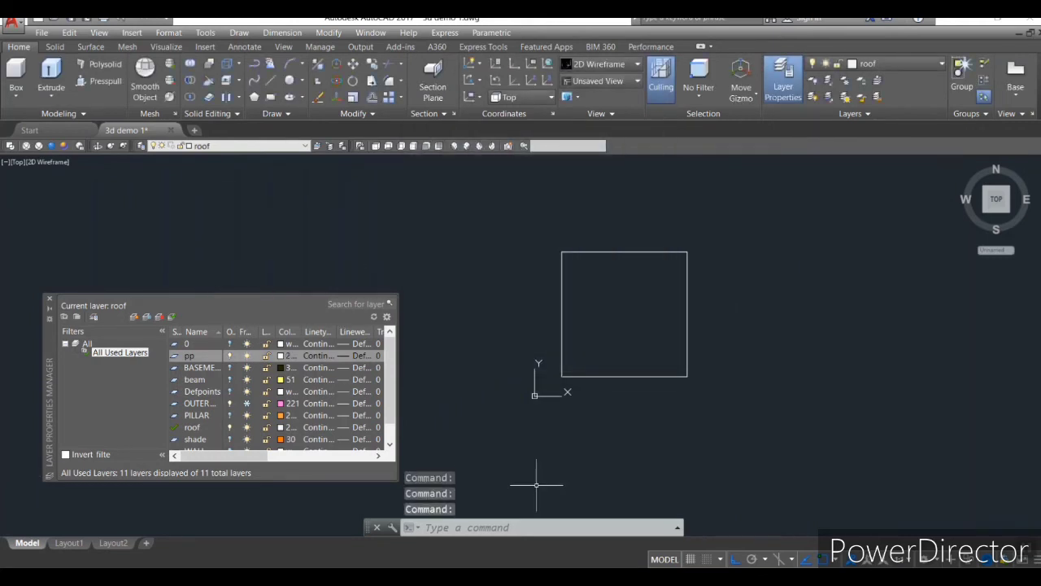
left_click(49, 298)
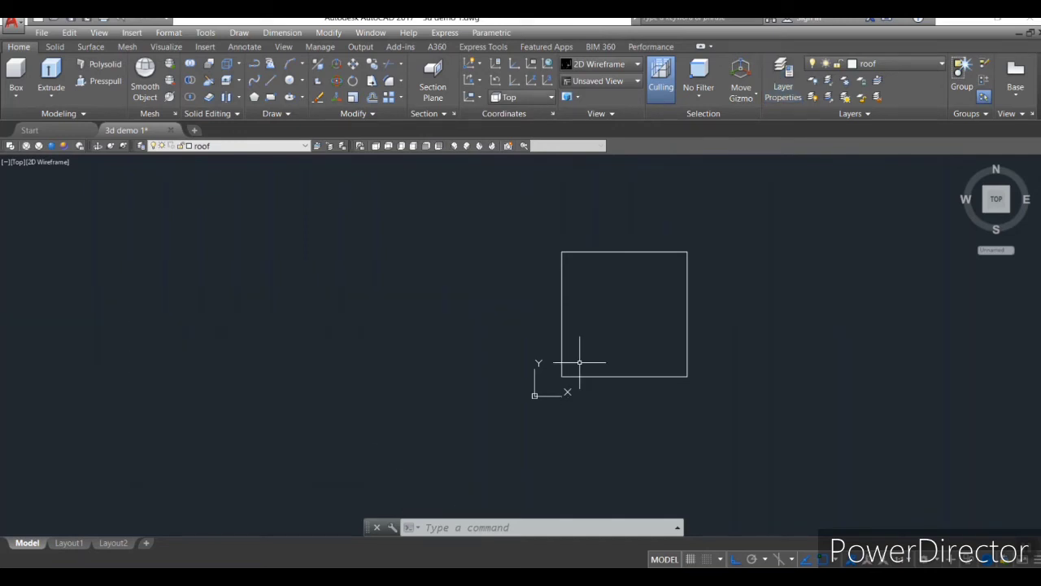
- Make pp the current layer and move the traced roof outline onto it
left_click(251, 146)
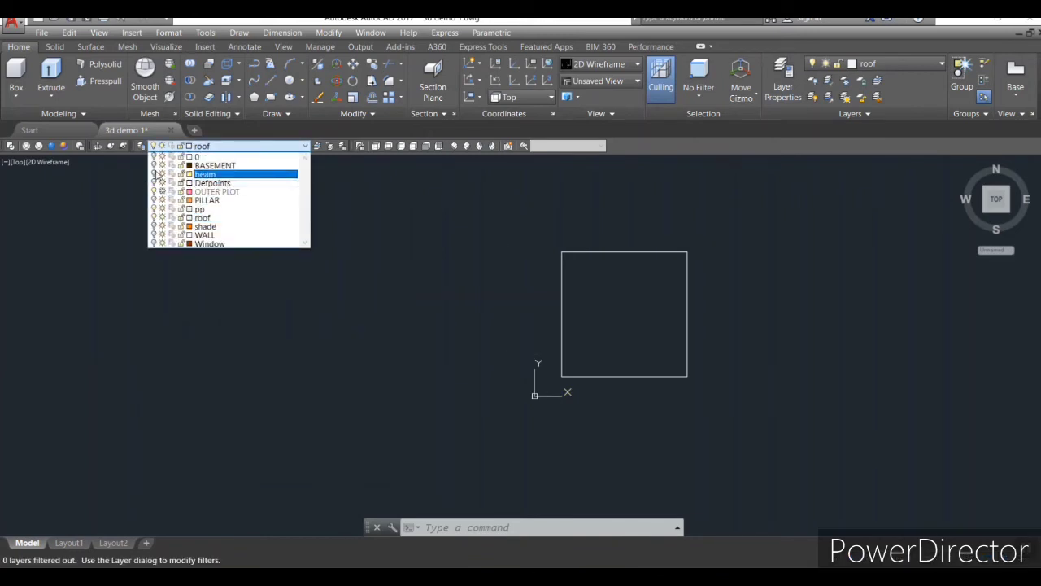
left_click(231, 209)
scroll(564, 372, "up", 4)
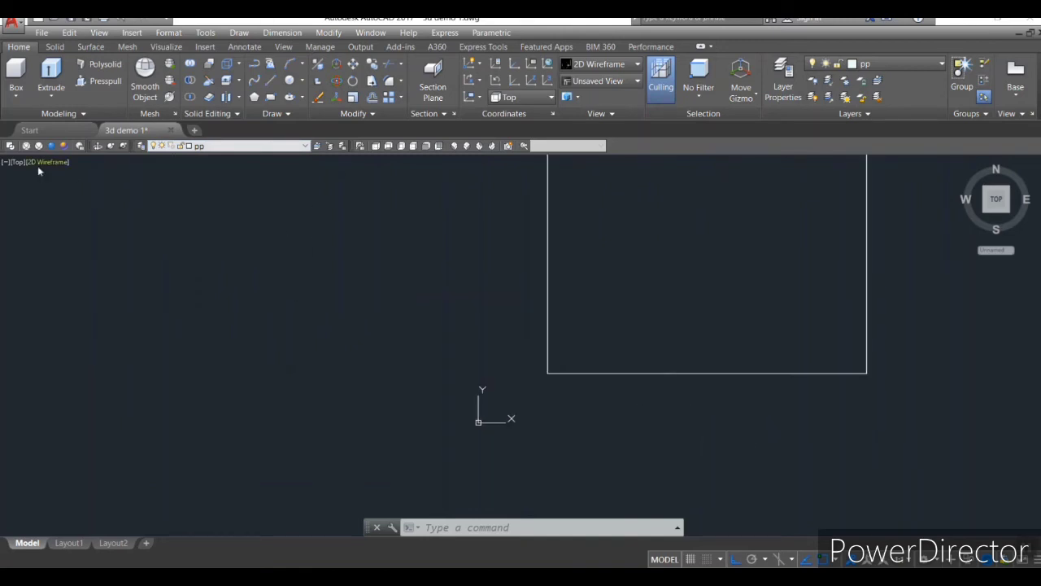
left_click(580, 375)
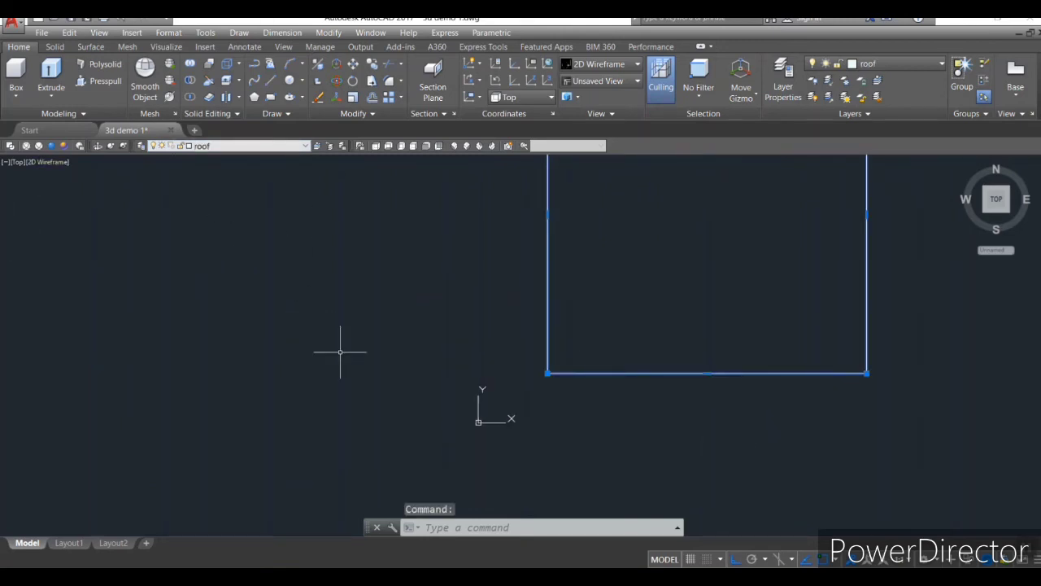
scroll(340, 351, "down", 2)
middle_click_drag(530, 385, 466, 439)
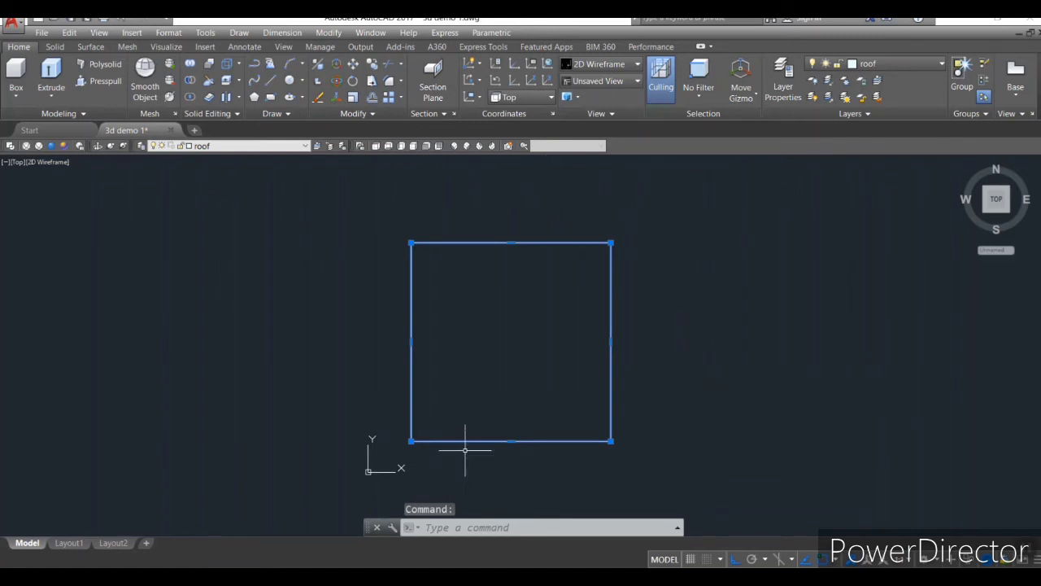
left_click(295, 145)
left_click(210, 209)
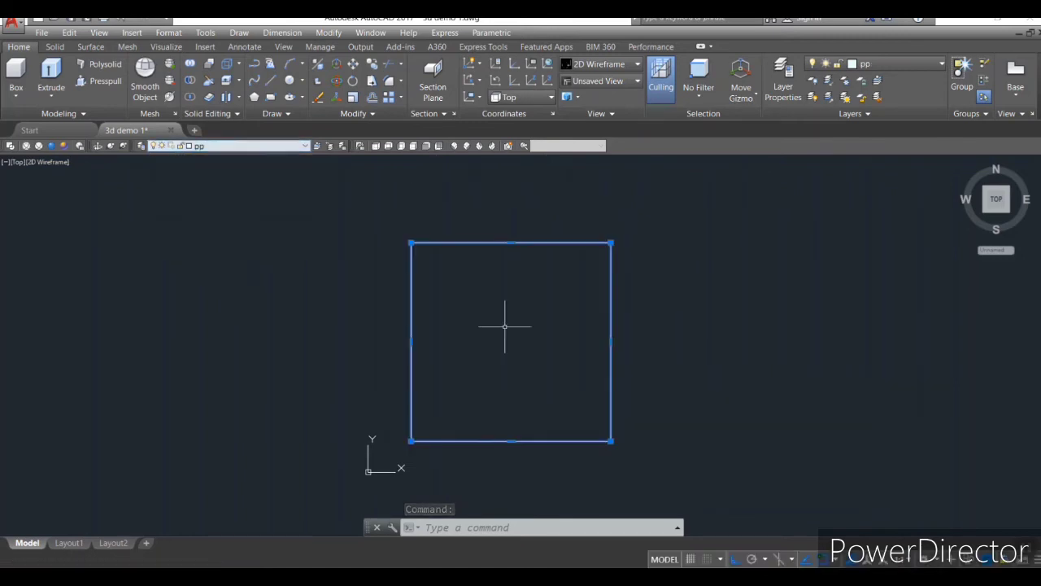
key("Escape")
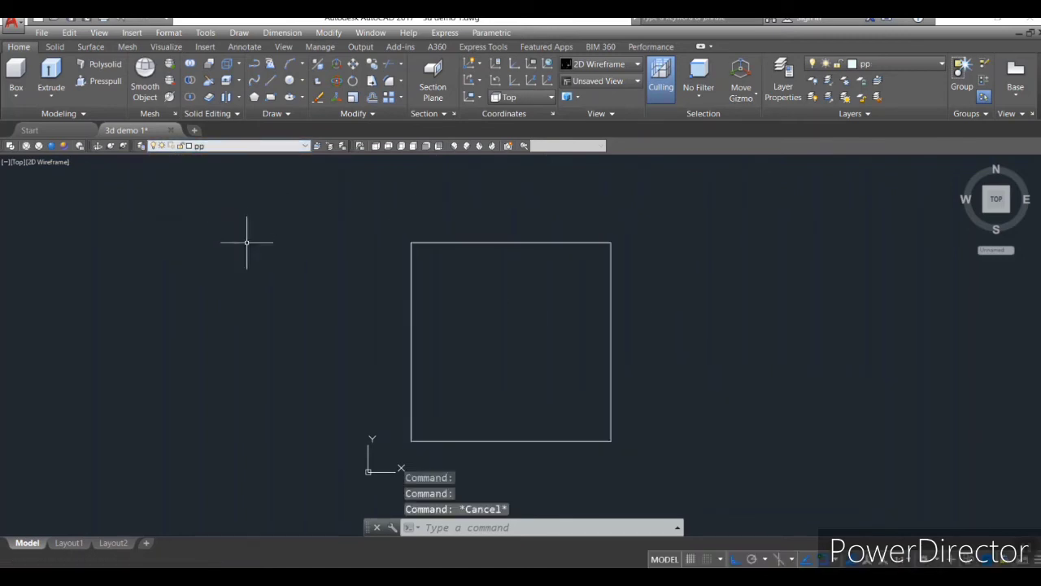
- Keep pp as the current layer and switch to the front view
left_click(245, 147)
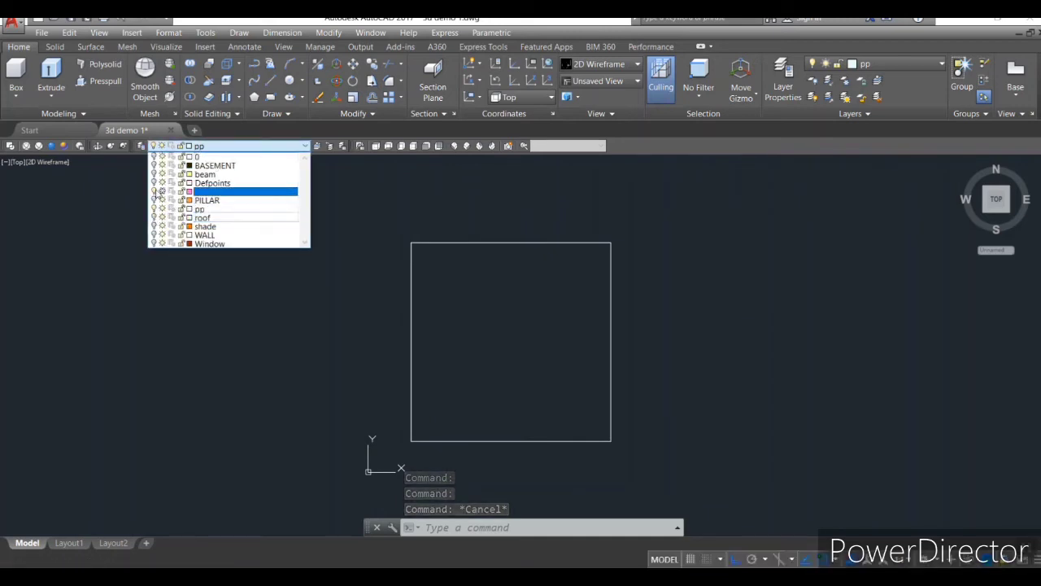
left_click(203, 208)
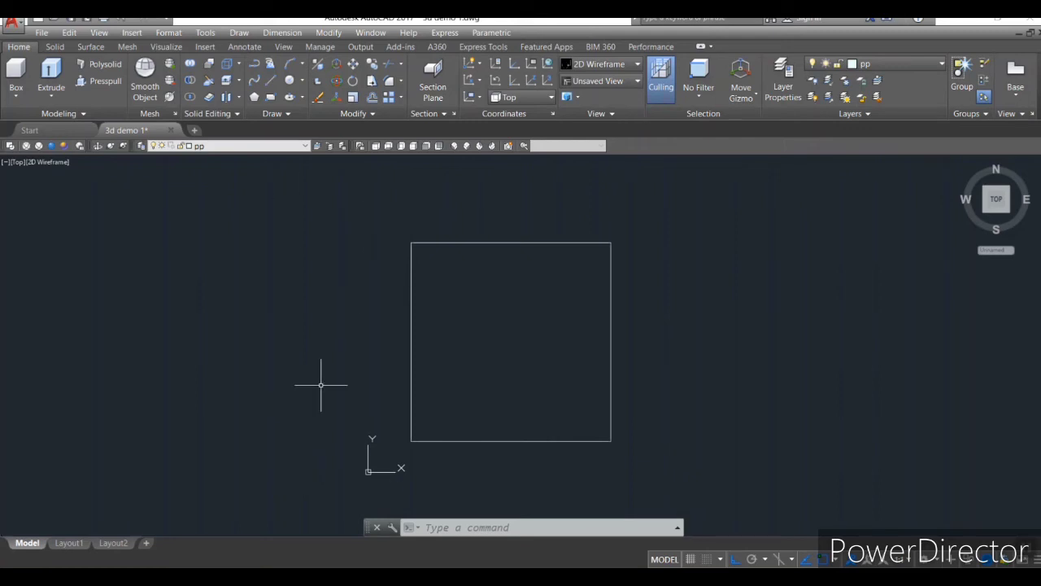
left_click(426, 146)
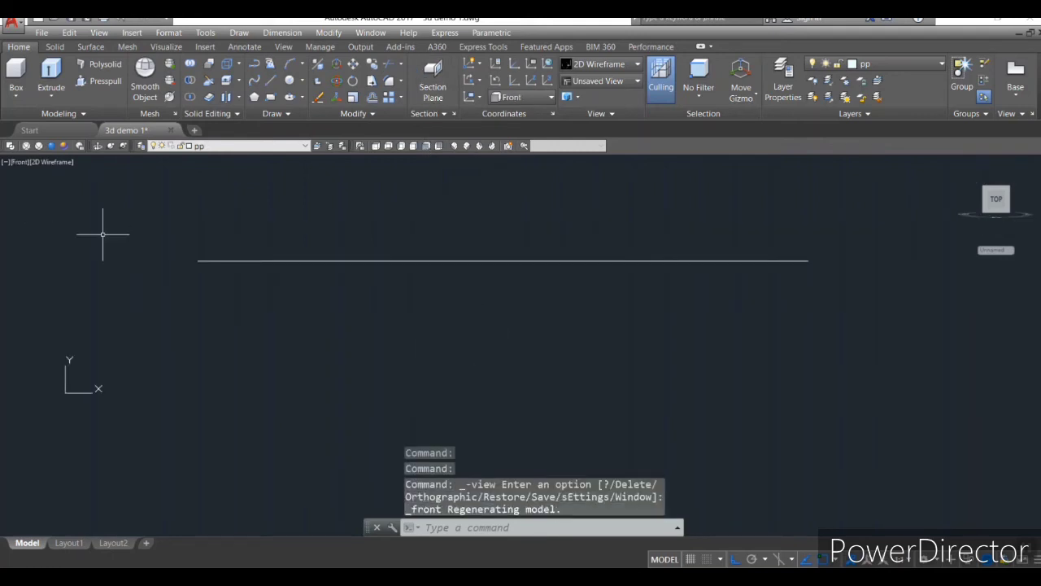
- Start a polyline above the left end of the roof outline with Ortho segments 60 down, 10 left and 50 up
middle_click_drag(138, 256, 212, 350)
scroll(254, 363, "up", 1)
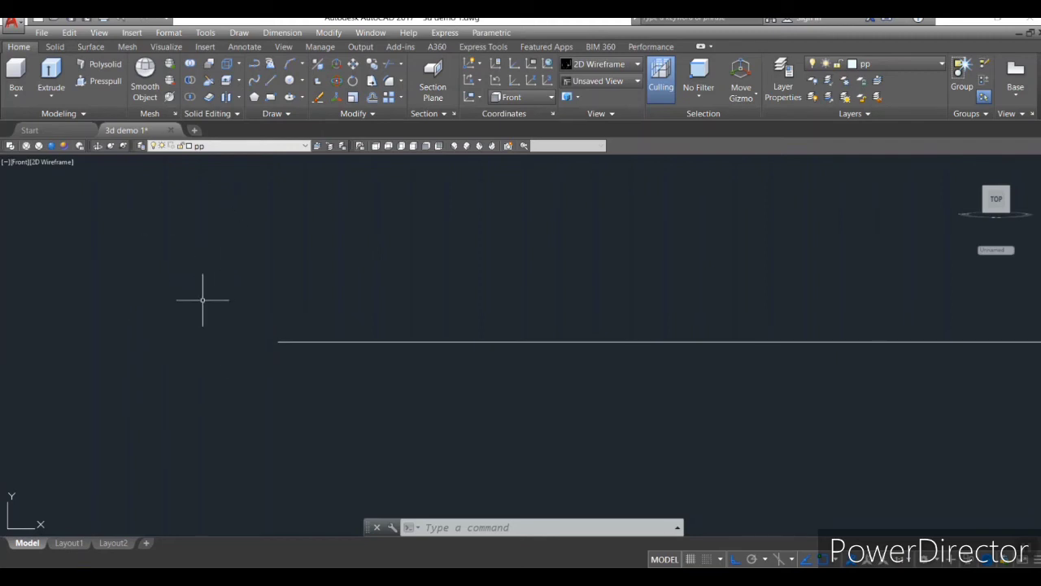
type("pl")
key("Return")
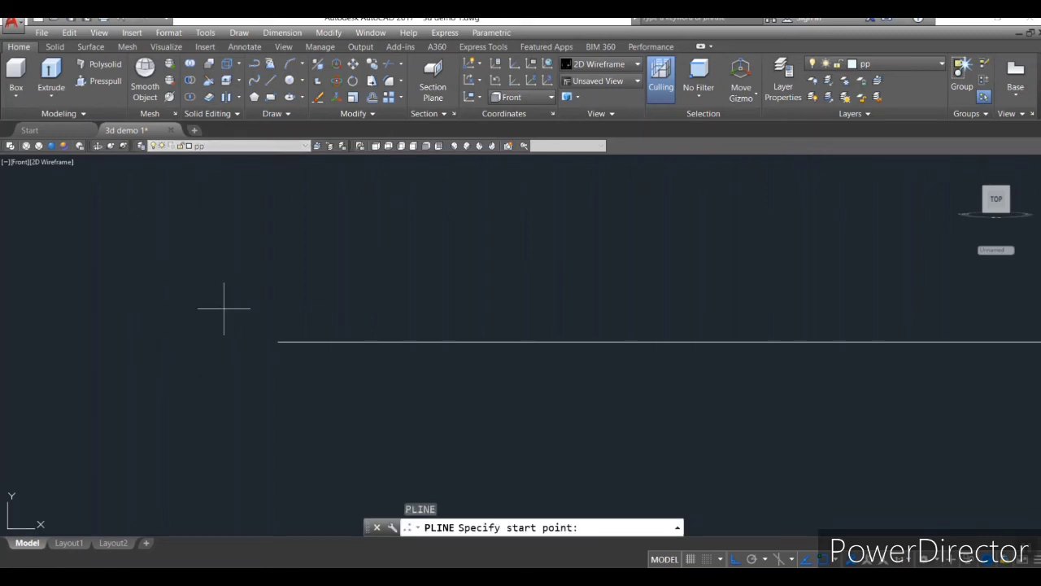
left_click(235, 216)
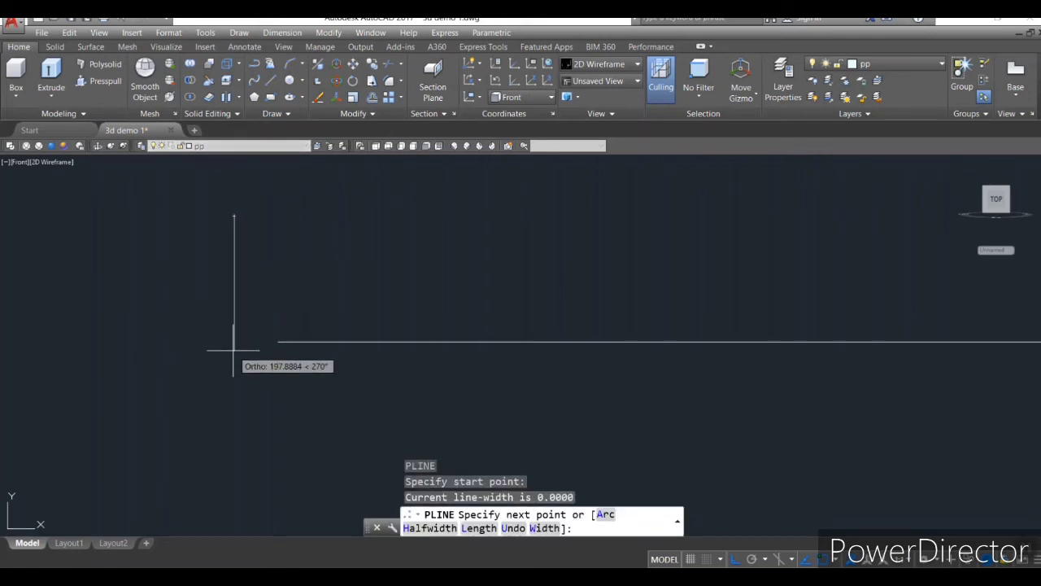
type("60")
key("Return")
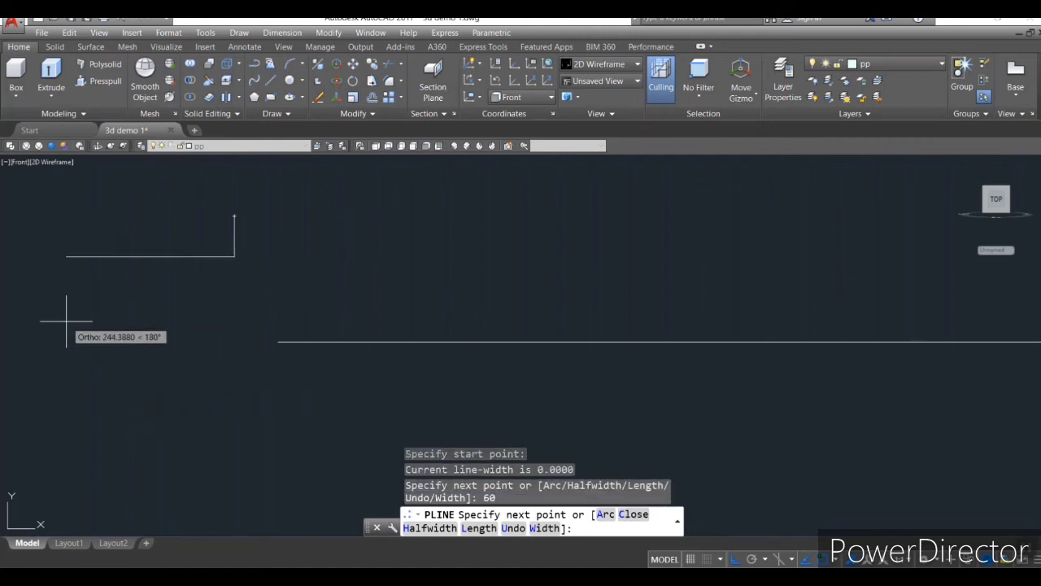
type("10")
key("Return")
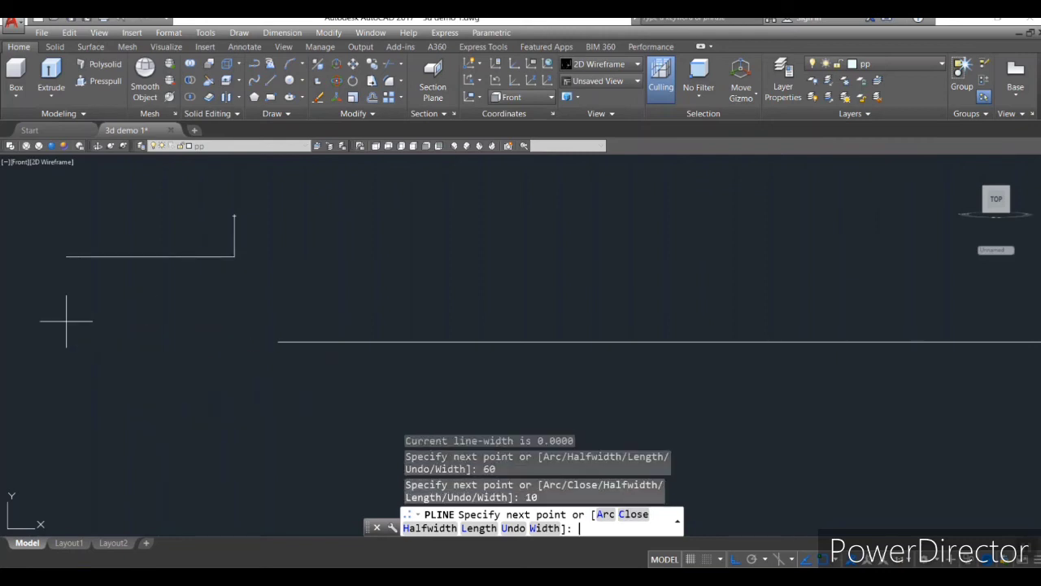
scroll(192, 229, "up", 4)
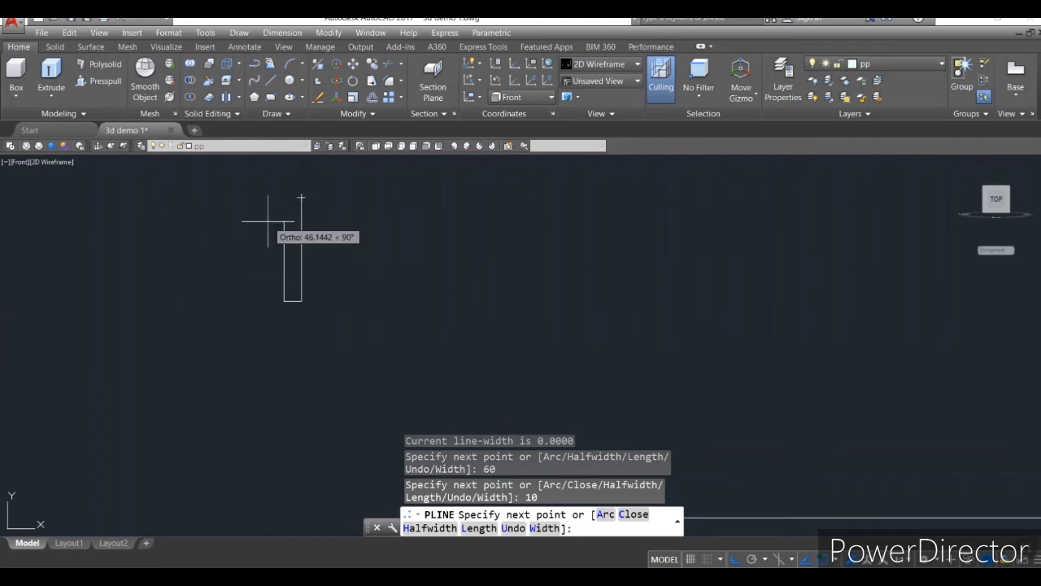
type("50")
key("Return")
- Continue the polyline in Arc mode with Ortho off, adding three curved moulding segments and ending the last level with the start point
scroll(286, 220, "up", 4)
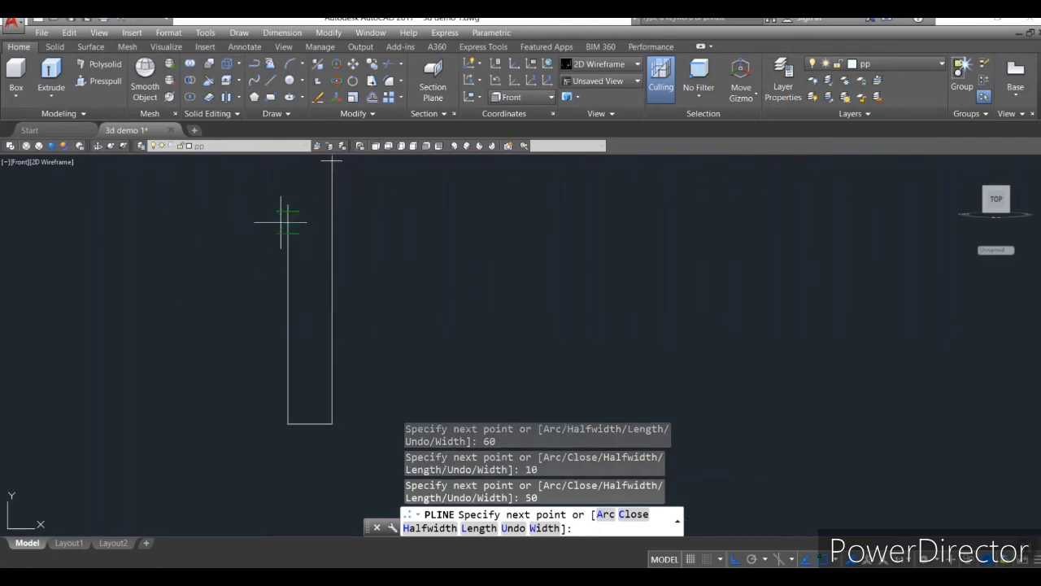
scroll(293, 216, "down", 4)
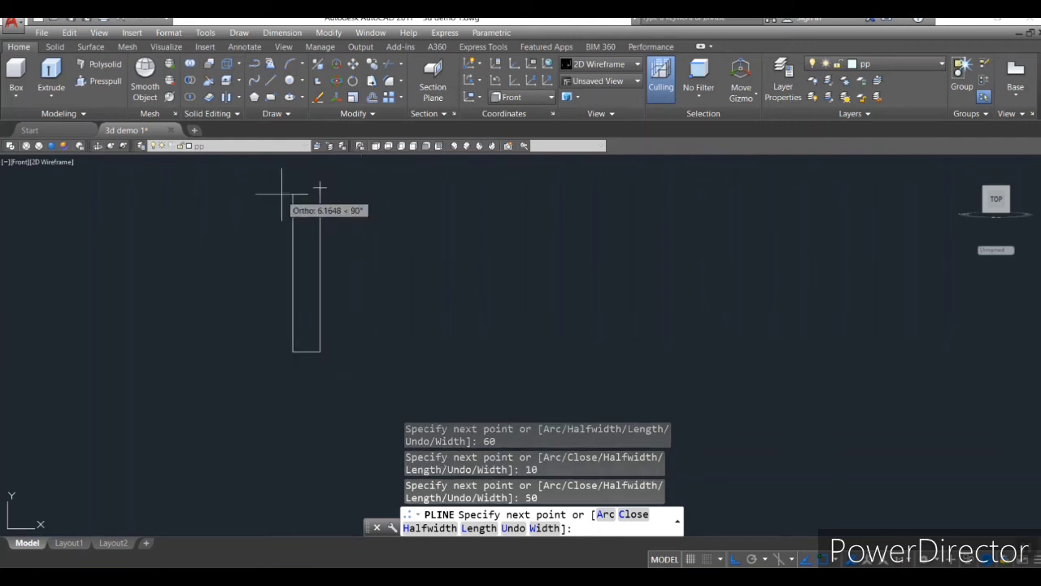
type("a")
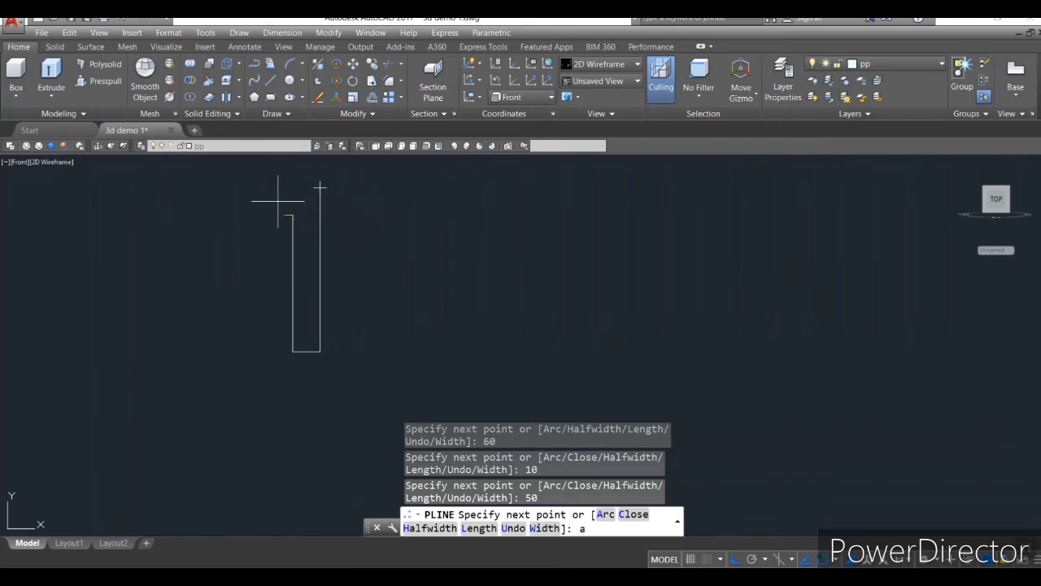
key("Return")
scroll(280, 199, "up", 3)
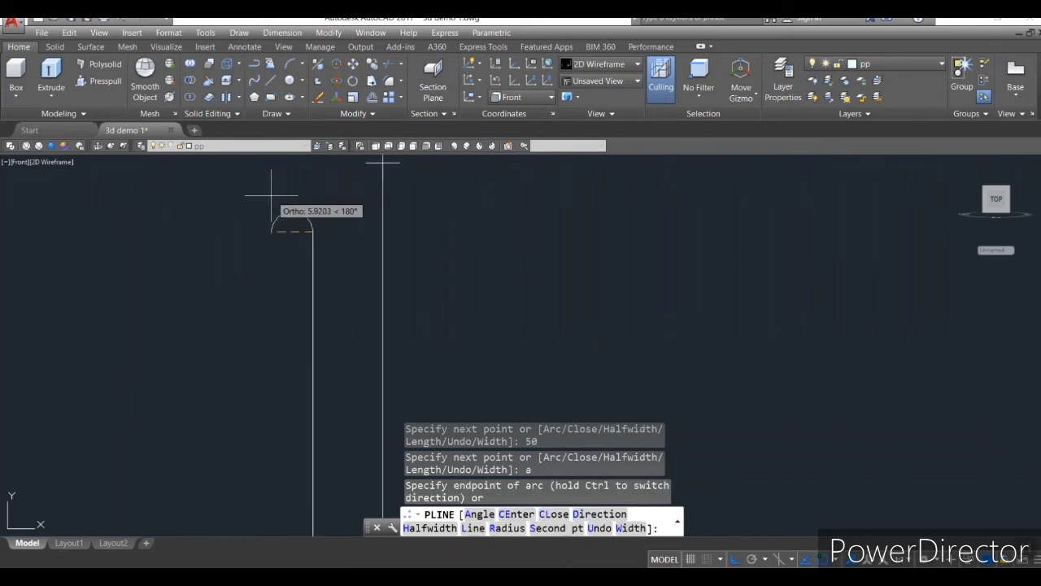
key("F8")
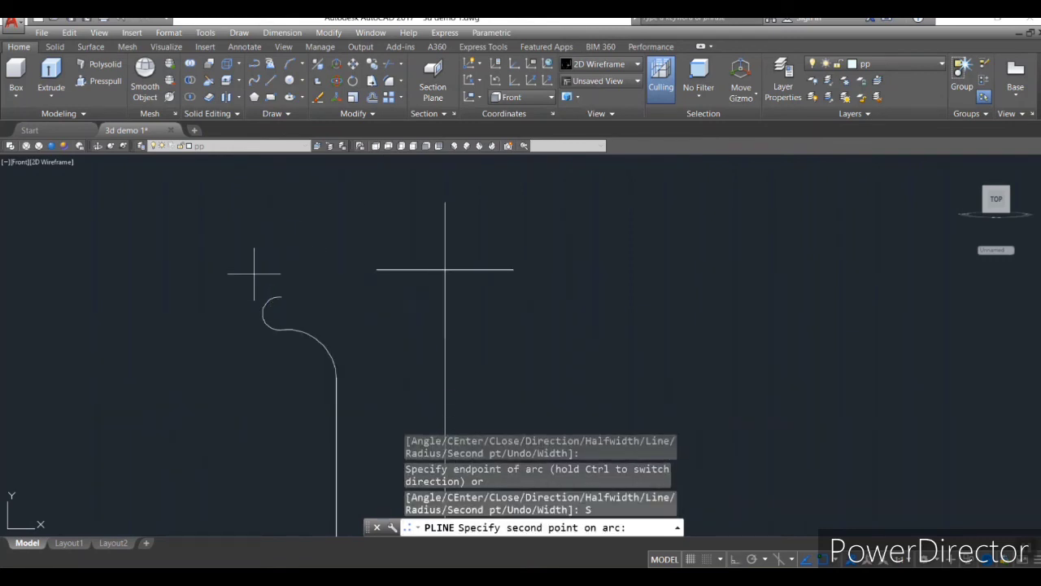
left_click(246, 272)
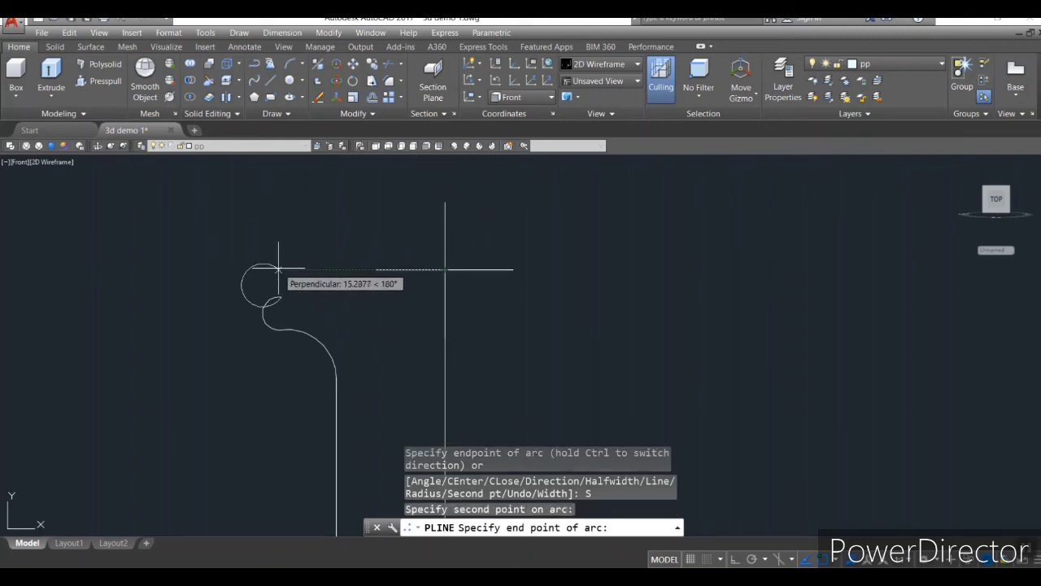
left_click(280, 269)
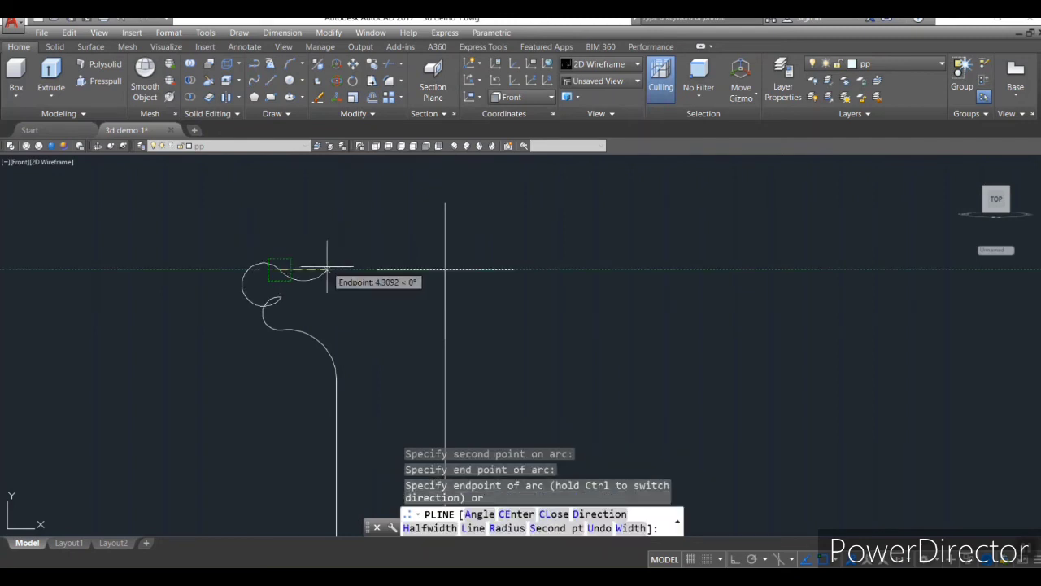
- Switch the polyline back to Line mode, join it to its start point with a straight segment and finish it
type("l")
key("Return")
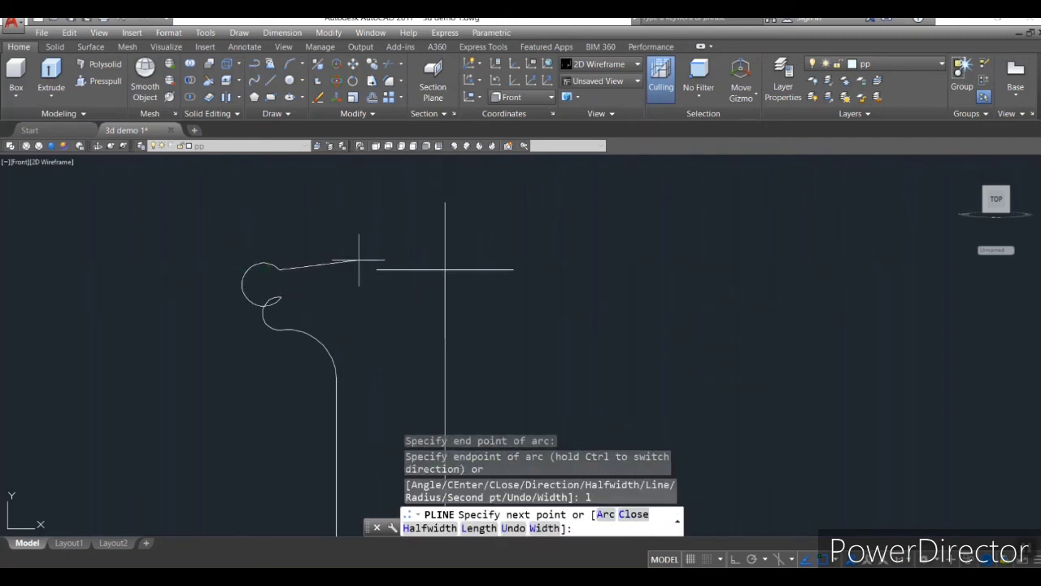
left_click(445, 268)
key("Return")
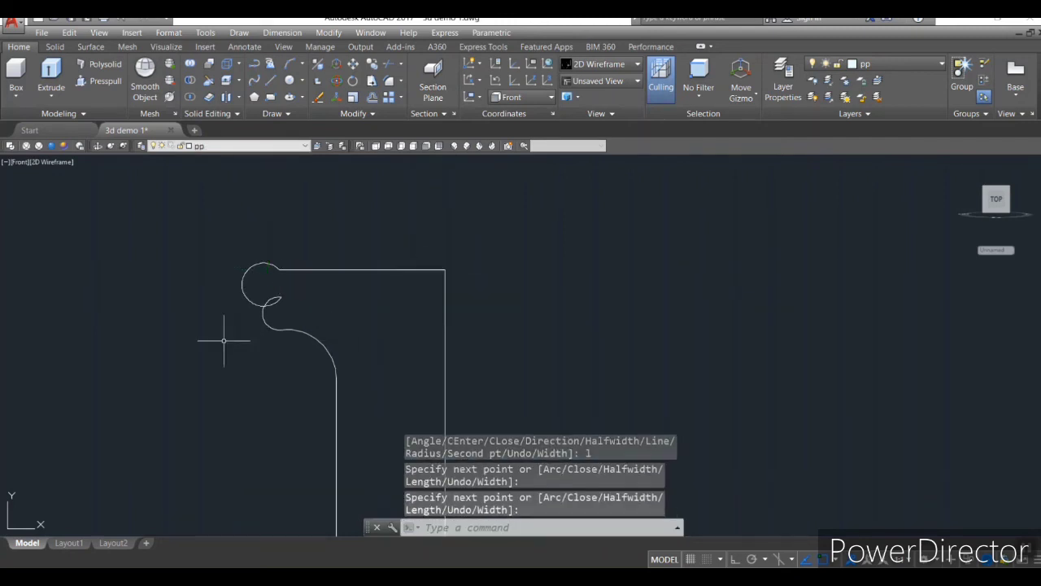
- Stretch the midpoint of the profile's middle arc to the right so the arc curves inward
scroll(259, 310, "up", 2)
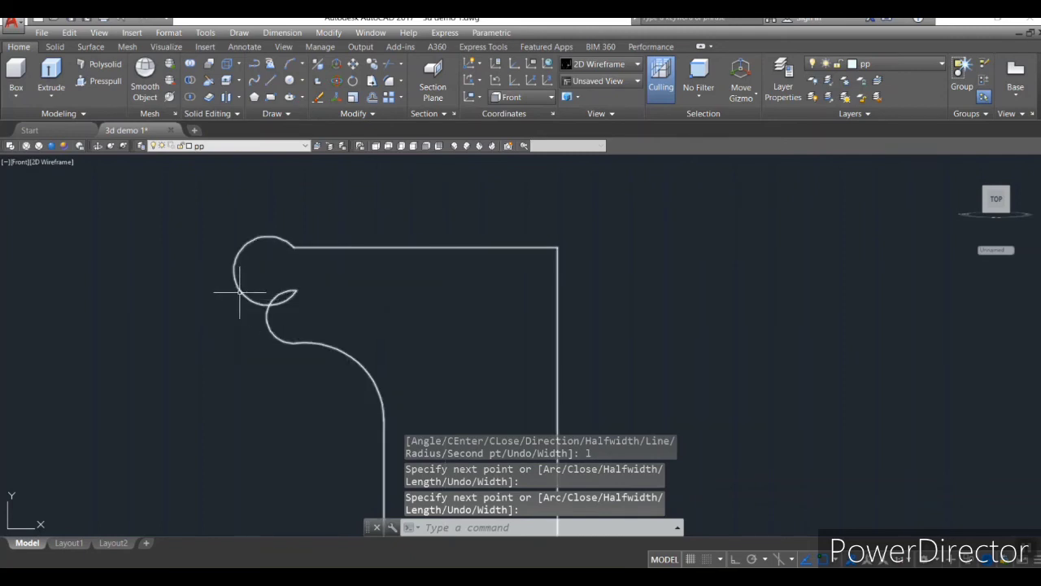
left_click(271, 324)
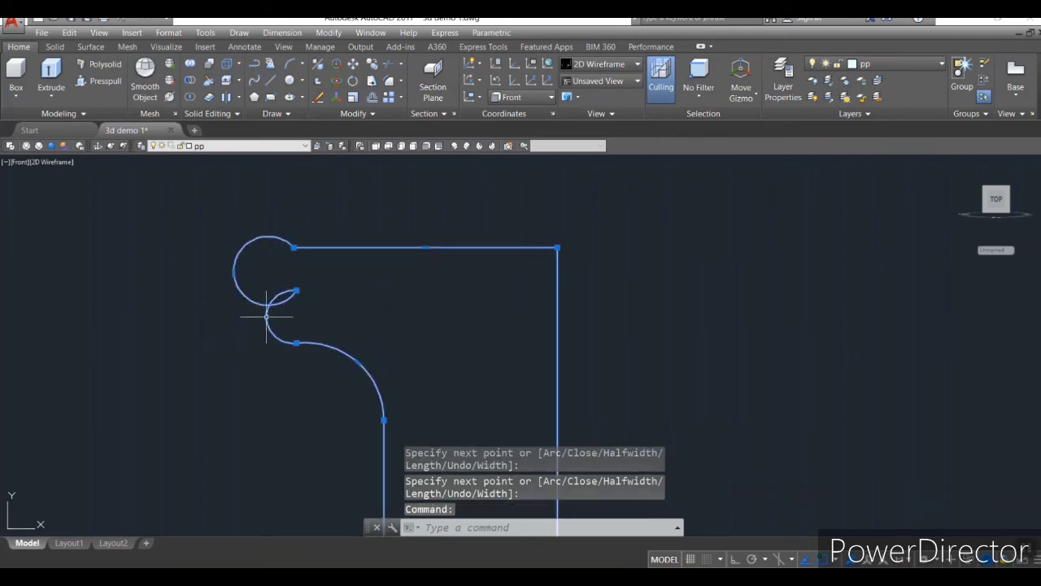
left_click(266, 317)
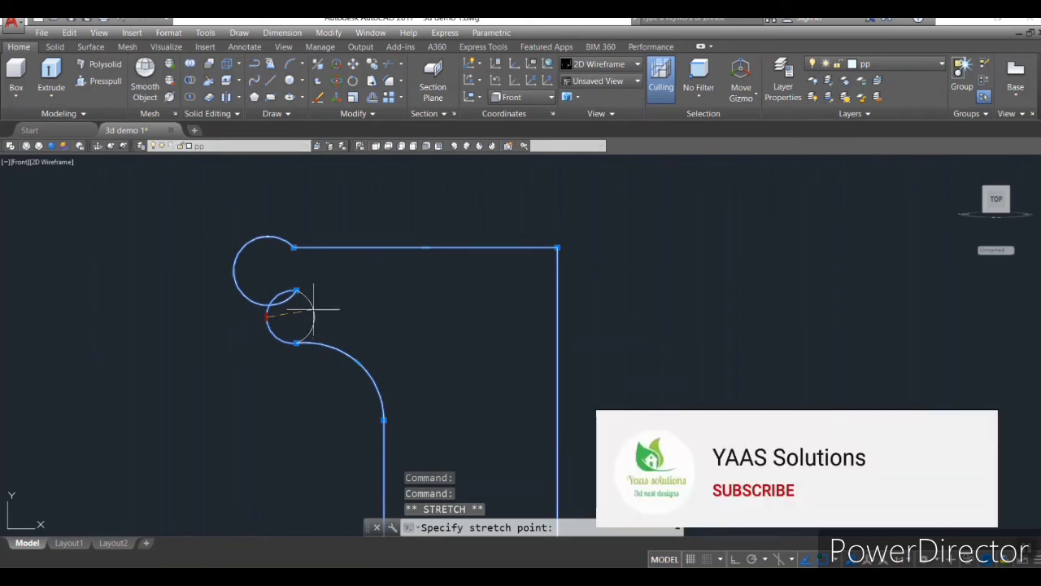
left_click(314, 316)
- Adjust the profile's uppermost arc by stretching its midpoint inward and slightly back outward to form a small rounded nose
left_click(233, 274)
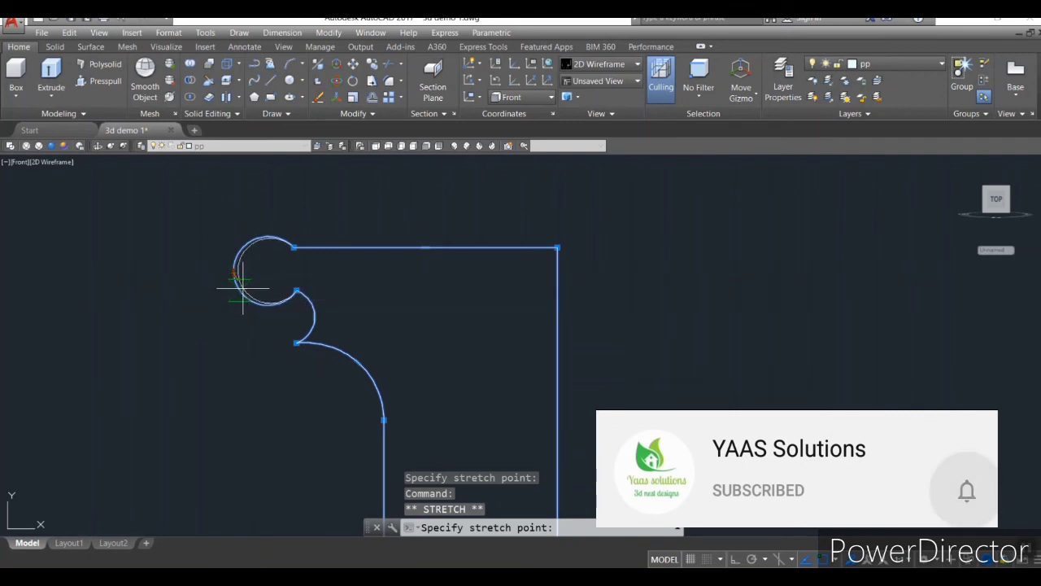
left_click(249, 280)
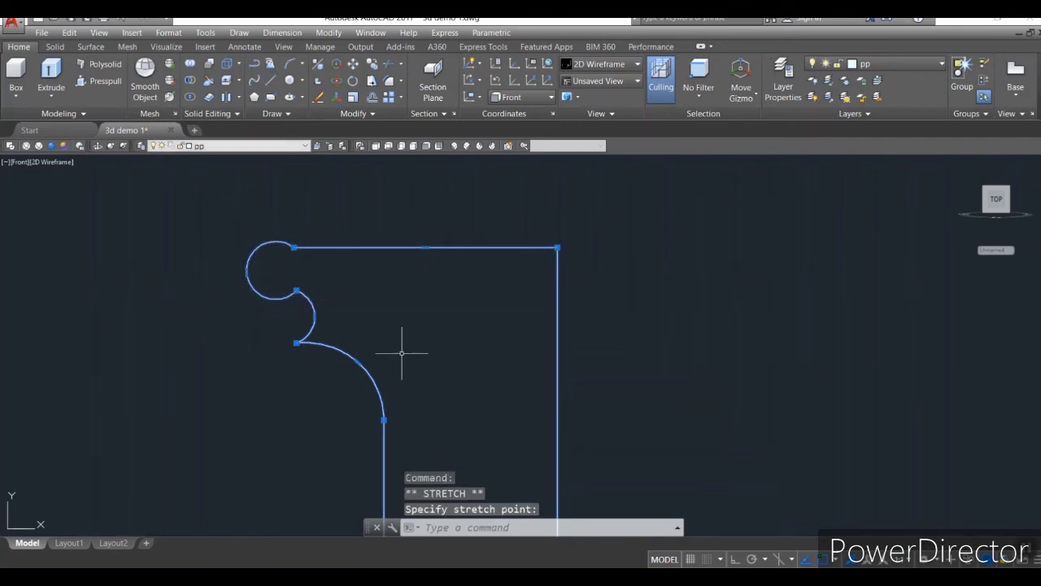
left_click(246, 273)
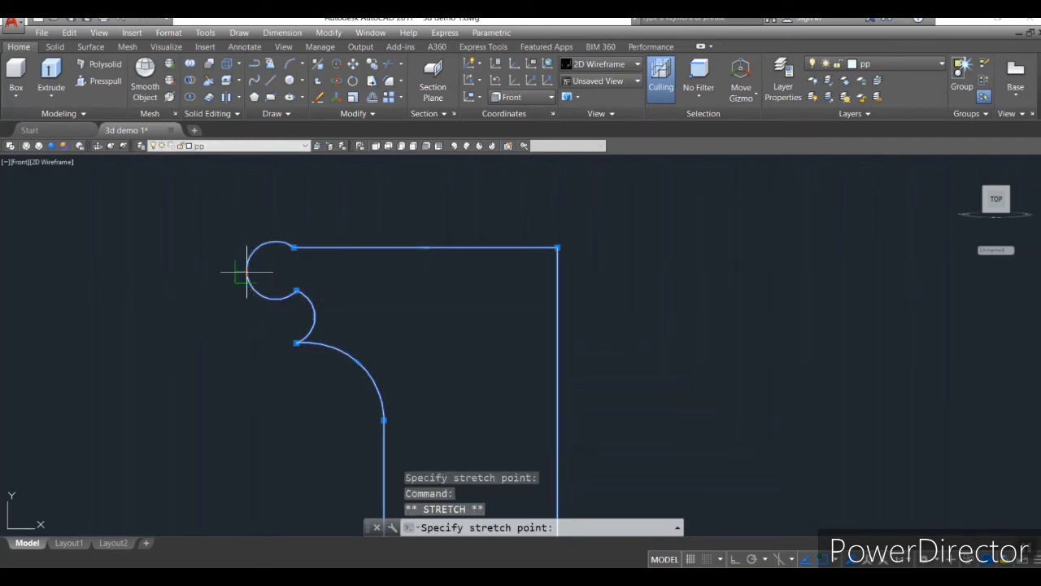
left_click(250, 278)
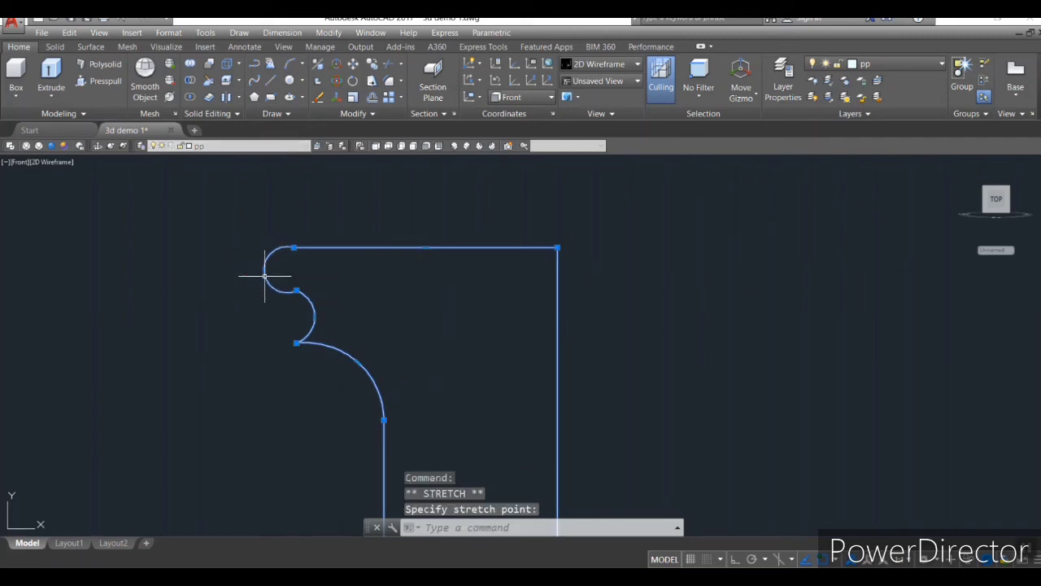
scroll(274, 290, "up", 3)
scroll(279, 295, "down", 2)
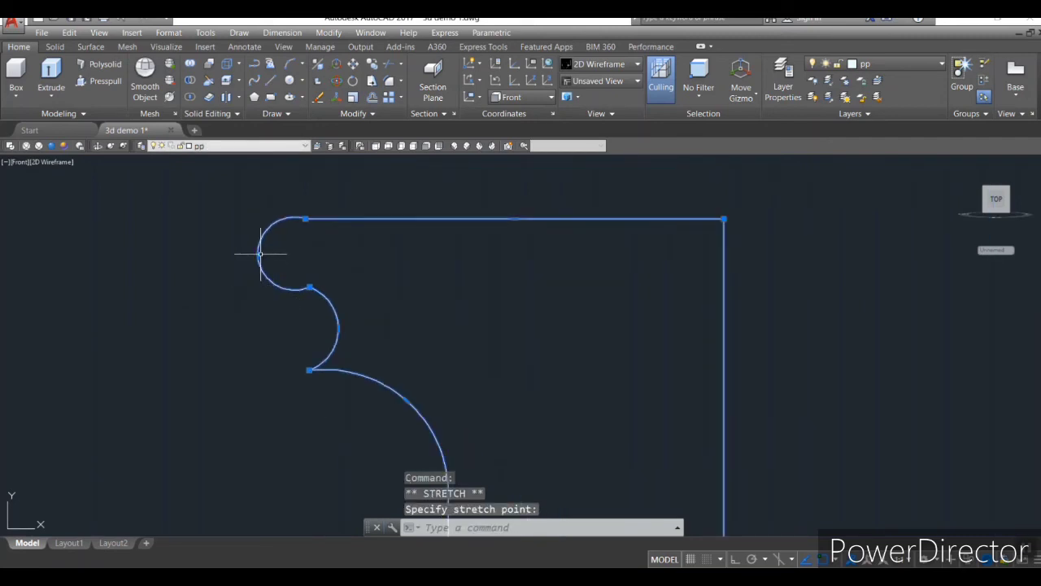
left_click(257, 255)
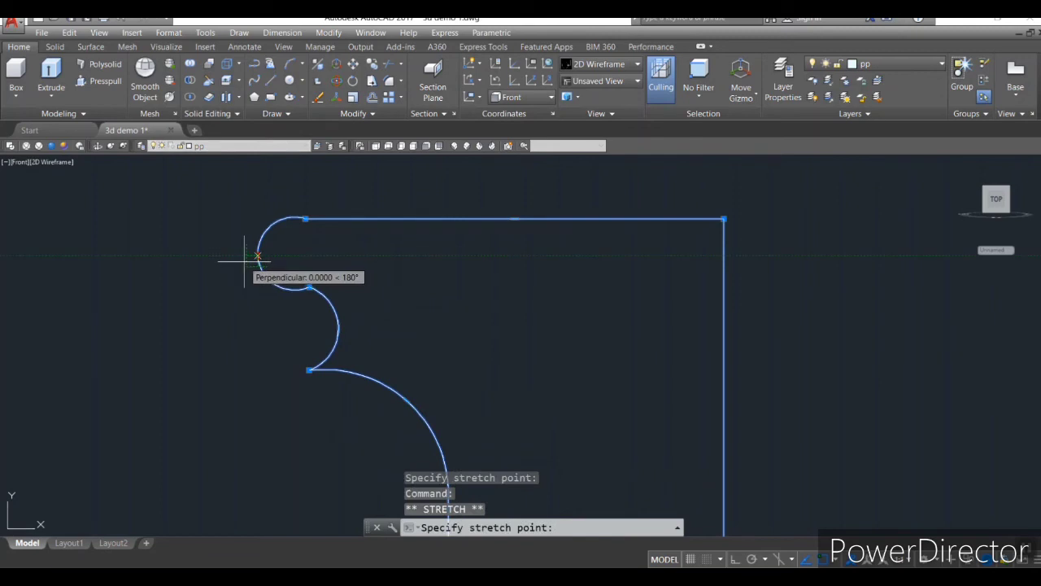
left_click(257, 254)
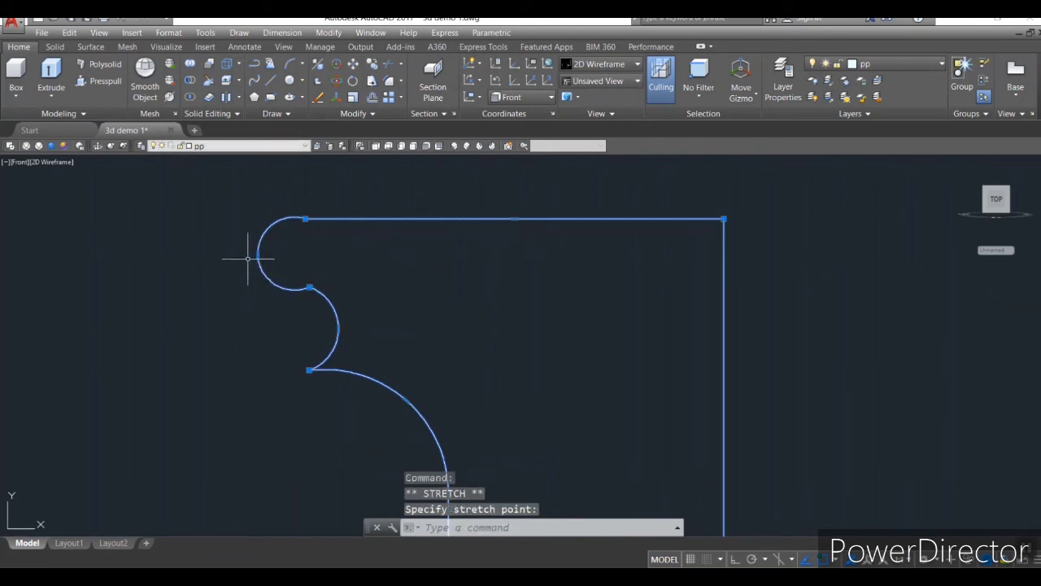
left_click(257, 255)
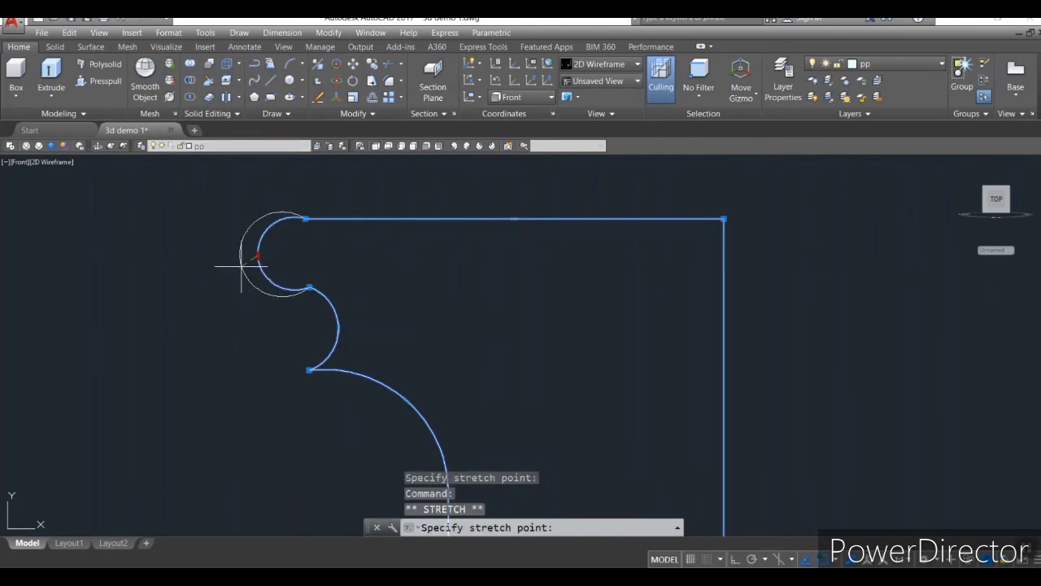
left_click(241, 265)
- Examine the curved moulding and the whole edge profile, and clear the selection
scroll(439, 374, "down", 3)
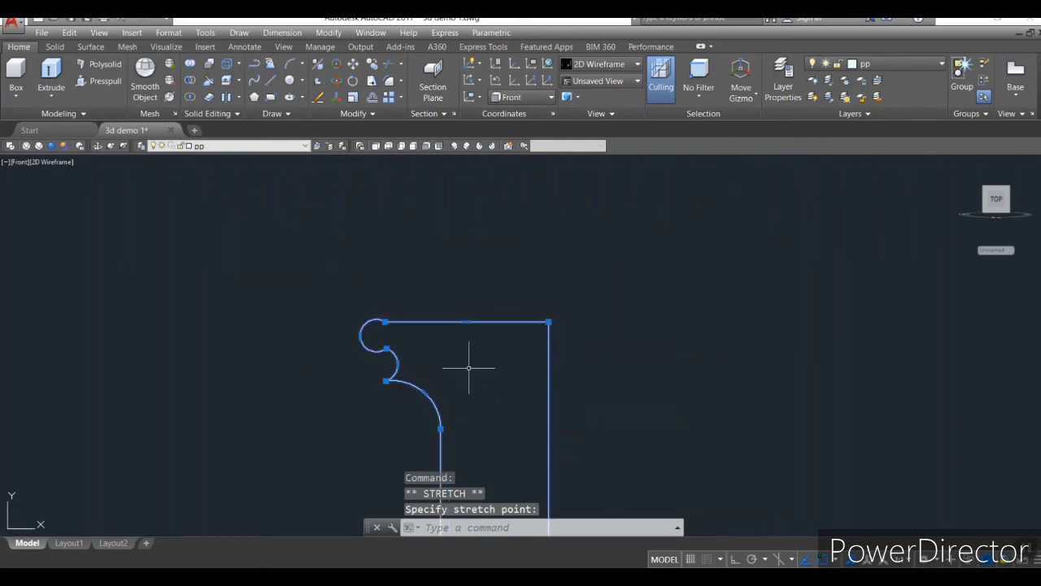
scroll(471, 392, "down", 2)
middle_click_drag(609, 423, 267, 297)
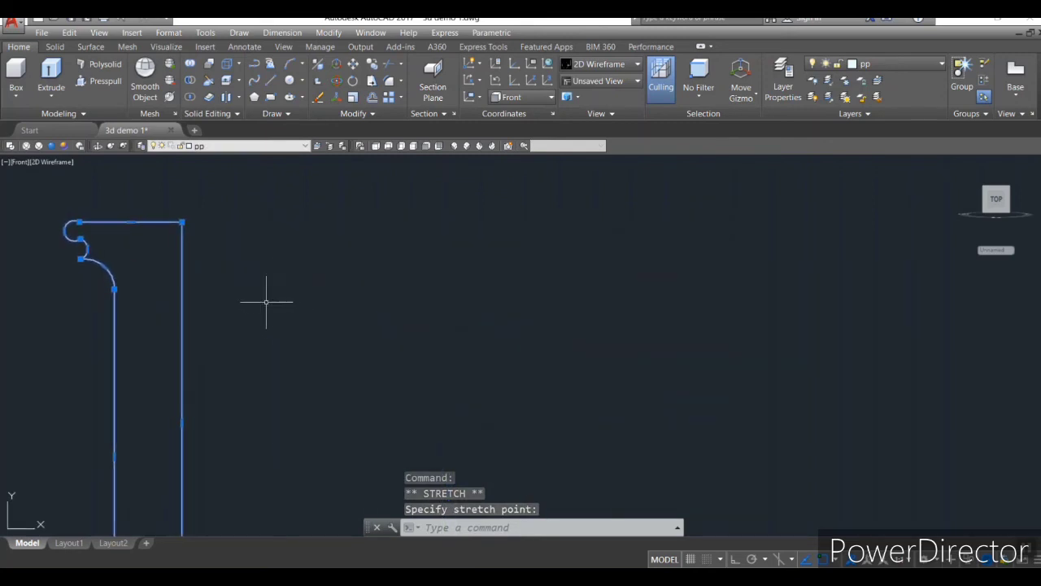
scroll(81, 236, "up", 2)
scroll(80, 236, "up", 2)
middle_click_drag(168, 235, 317, 265)
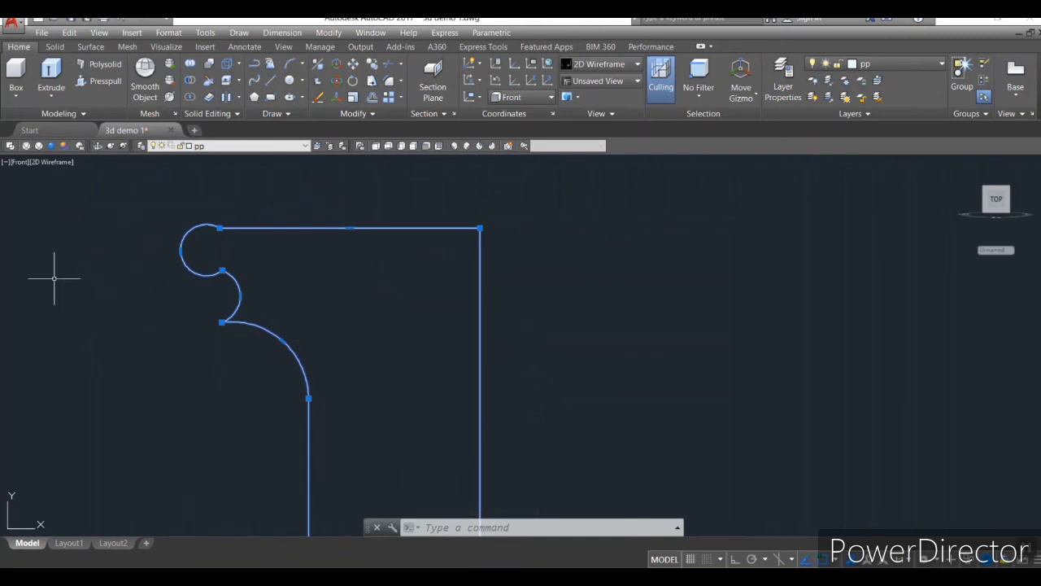
scroll(411, 374, "down", 2)
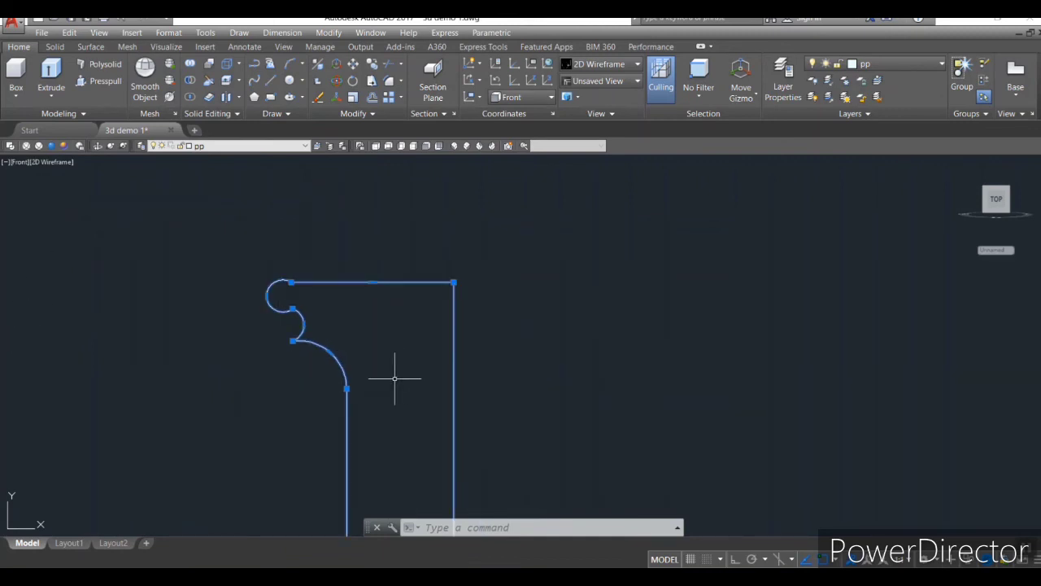
mouse_move(330, 355)
left_click_drag(333, 351, 349, 314)
scroll(352, 328, "down", 2)
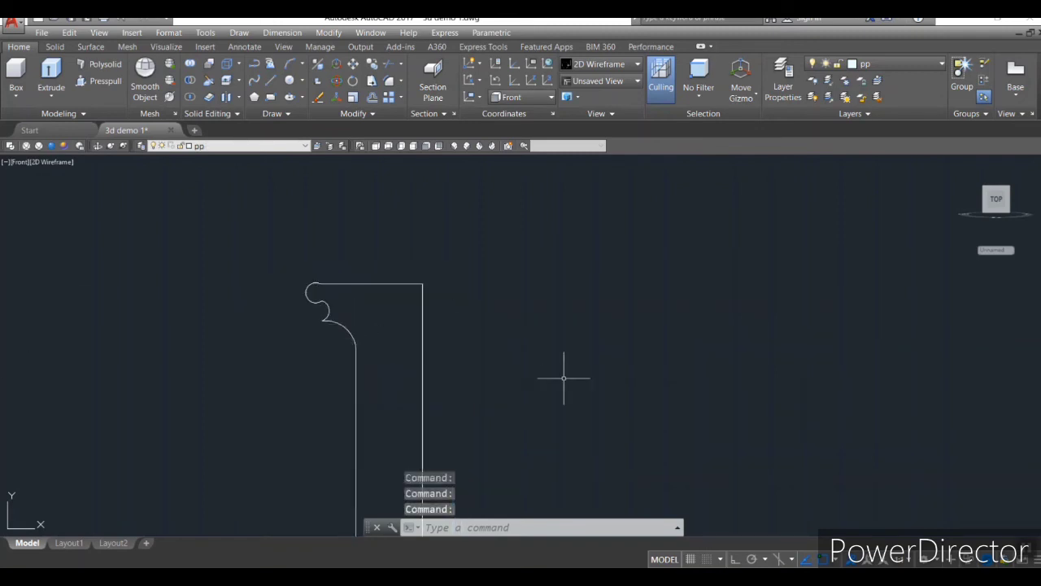
scroll(563, 378, "down", 1)
scroll(569, 411, "down", 2)
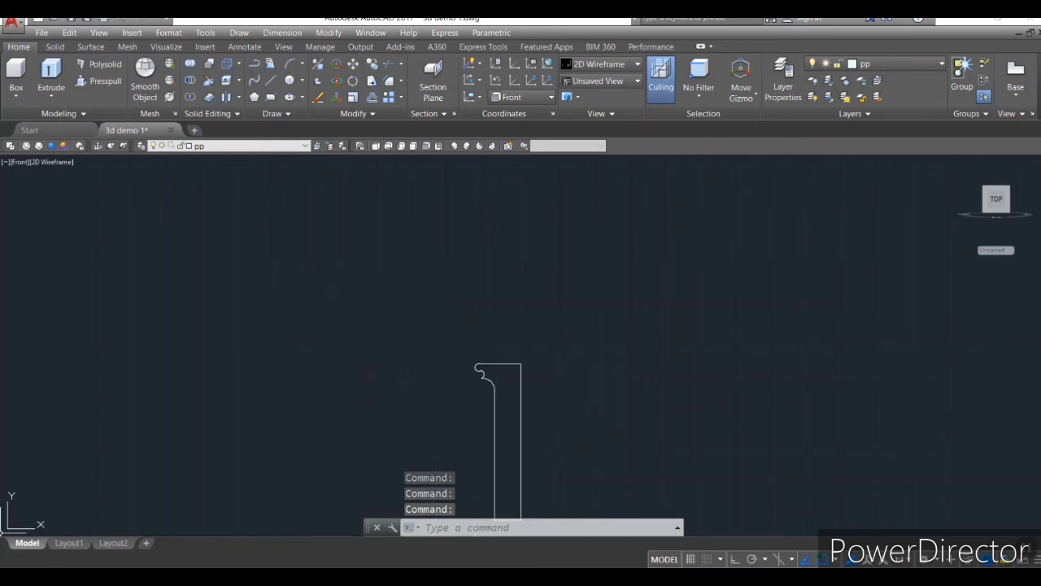
- Switch to the SW Isometric view and convert the closed moulding profile into a region
scroll(641, 329, "down", 1)
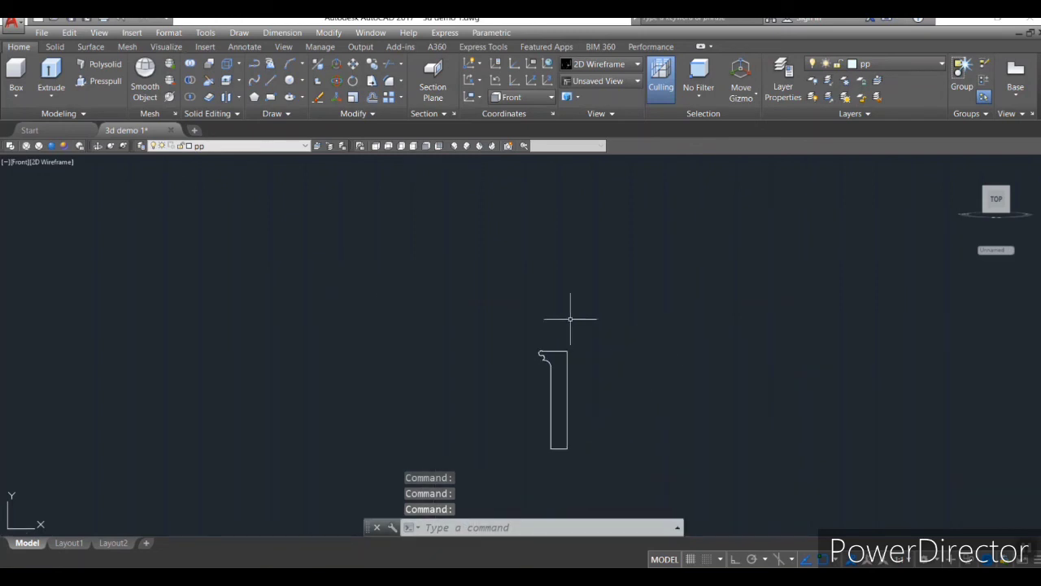
middle_click_drag(571, 319, 563, 318)
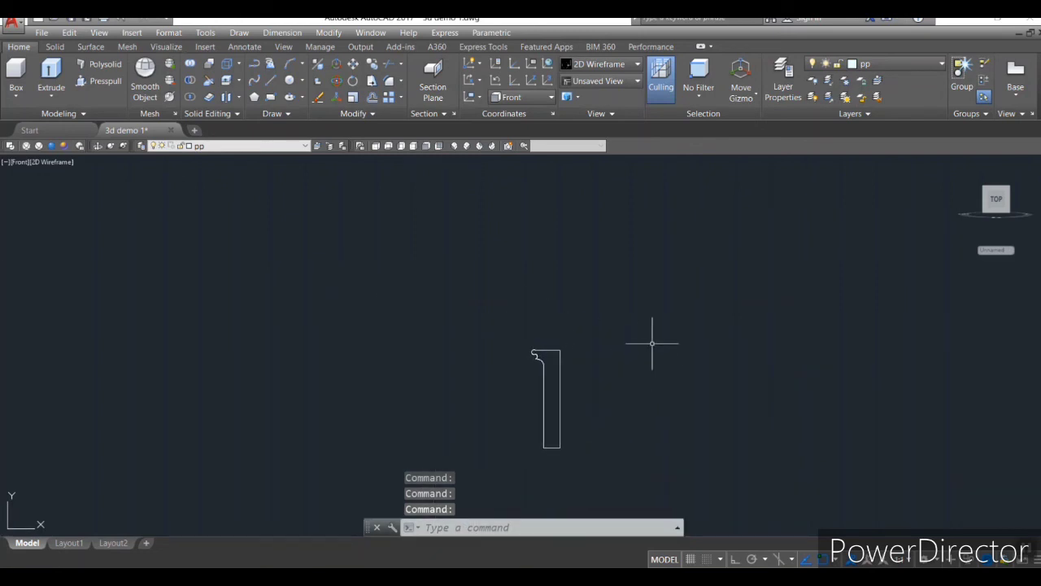
left_click(454, 146)
scroll(555, 432, "up", 4)
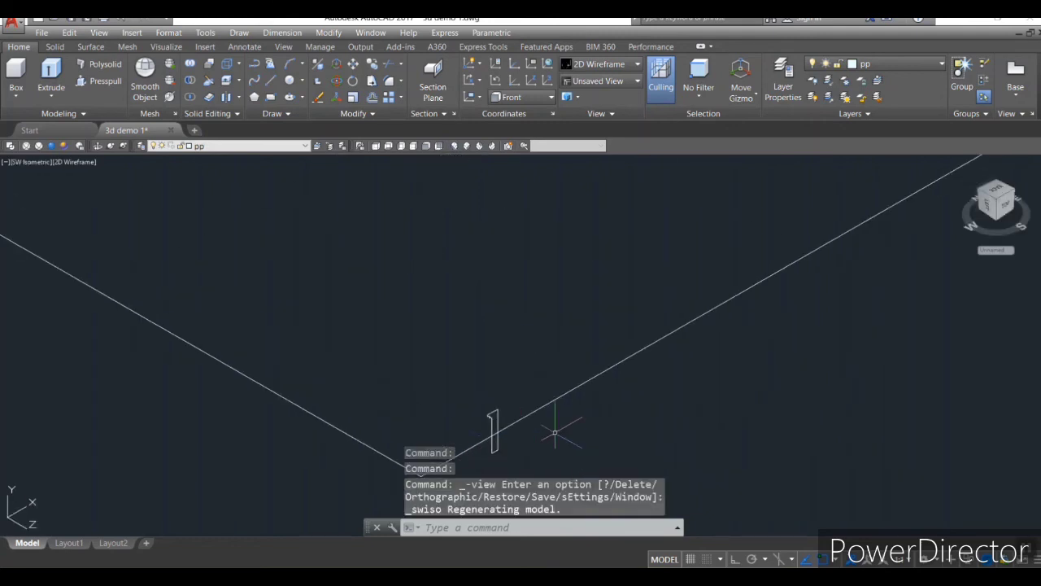
type("re")
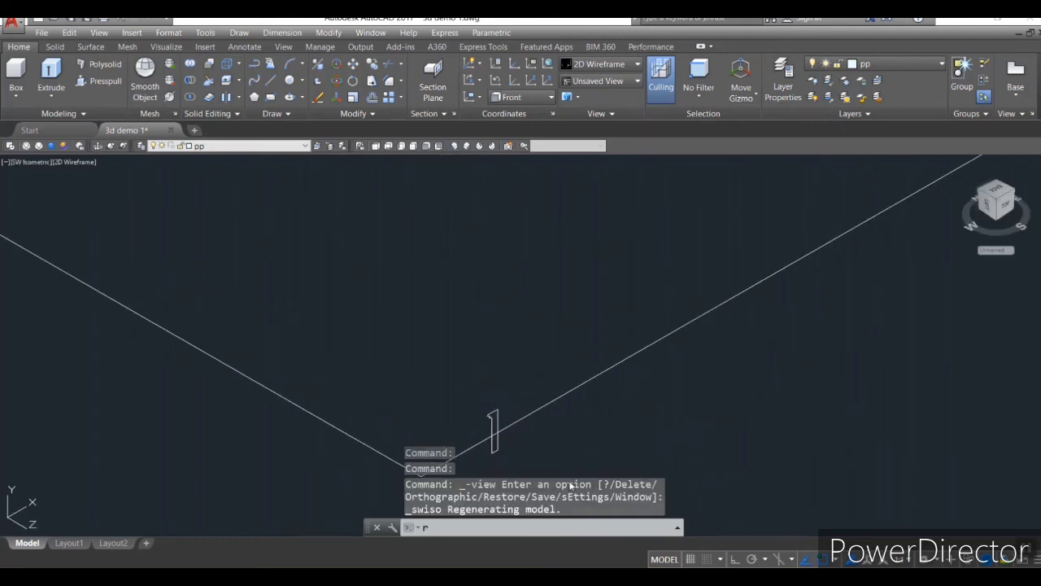
key("Return")
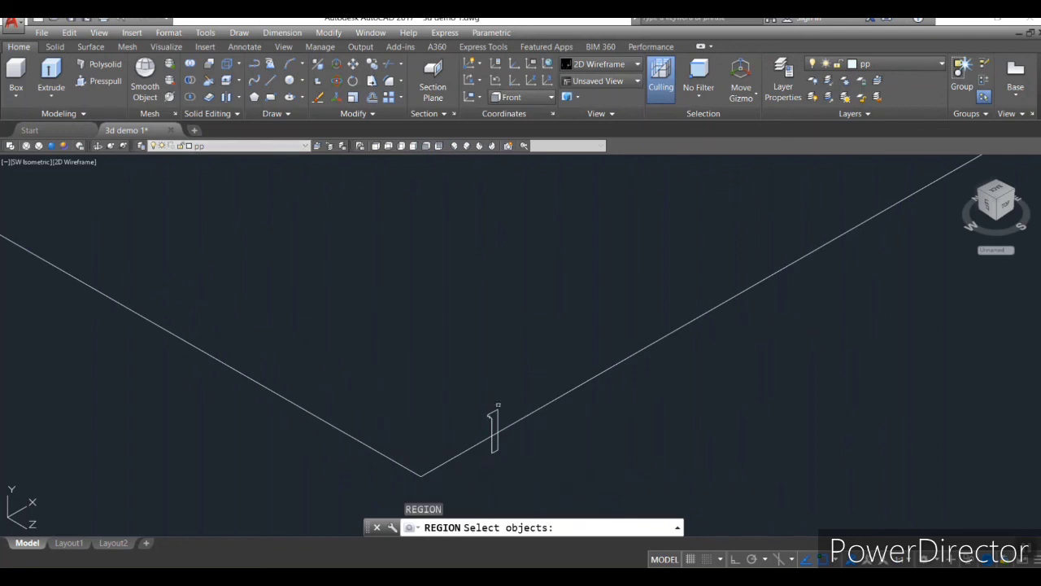
left_click(551, 433)
key("Return")
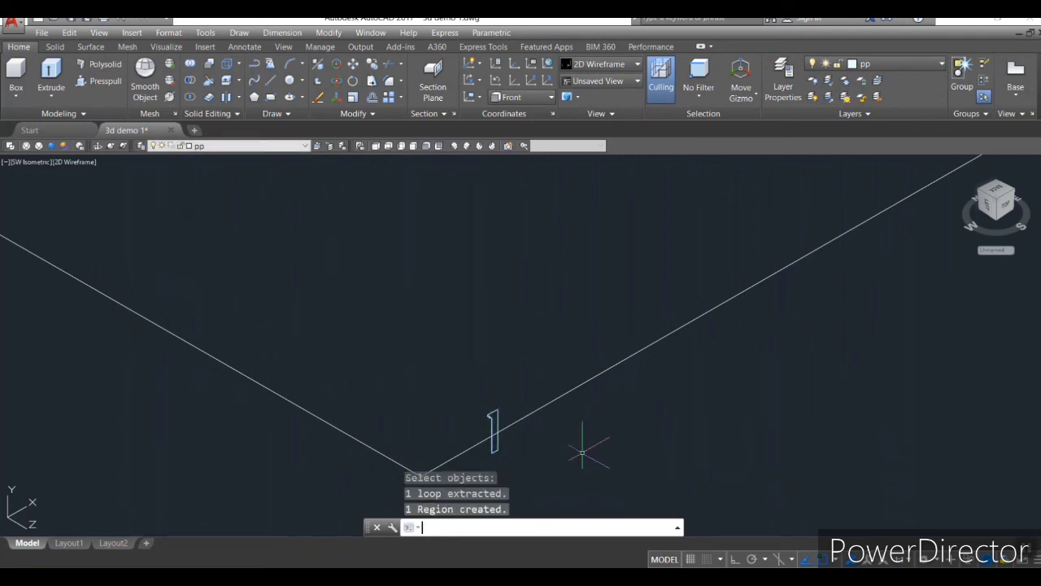
- Set the visual style to Realistic so the profile region displays as a shaded face
scroll(488, 427, "up", 4)
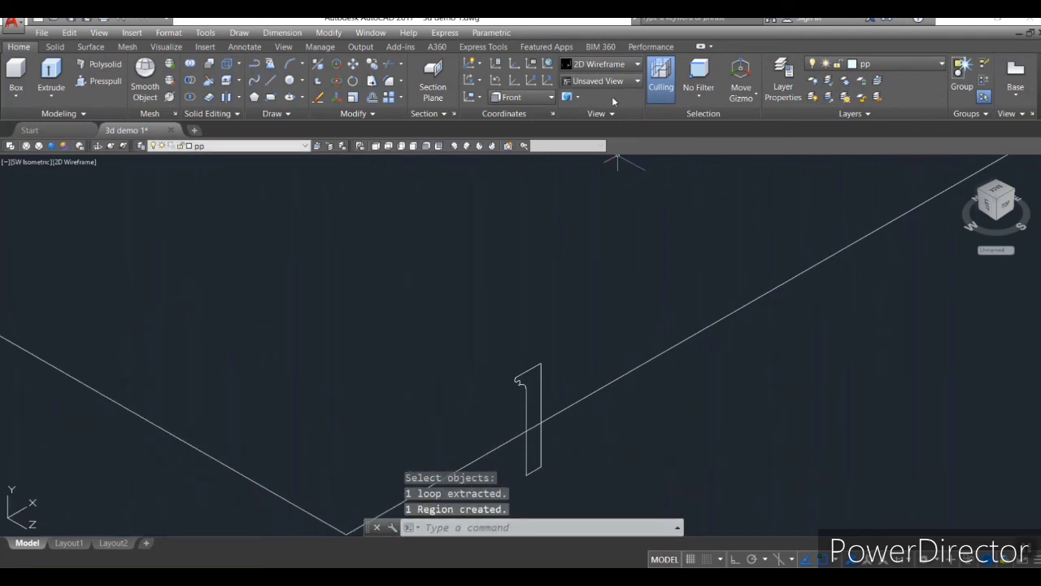
left_click(603, 64)
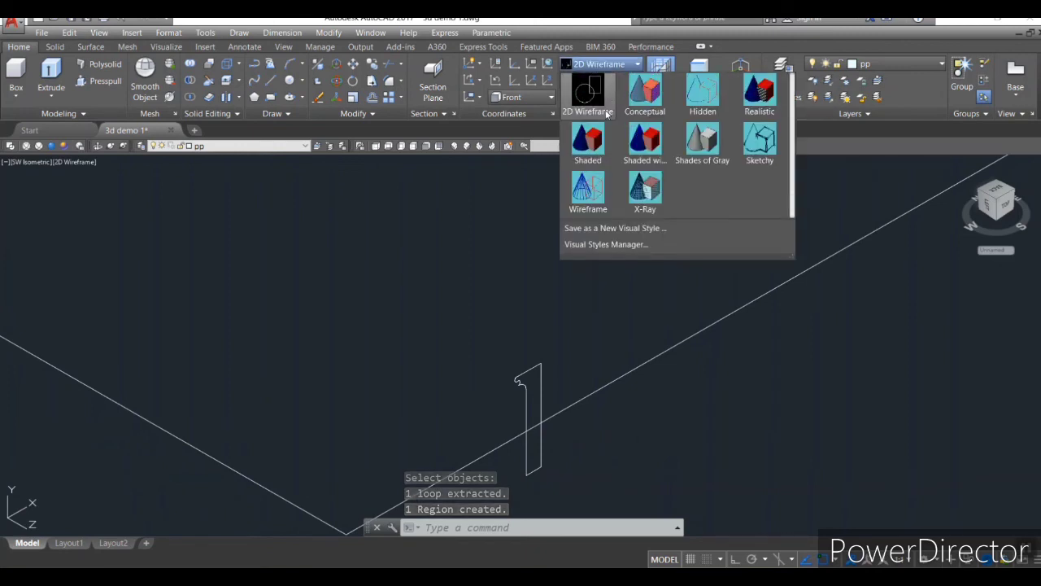
left_click(750, 106)
scroll(528, 447, "down", 2)
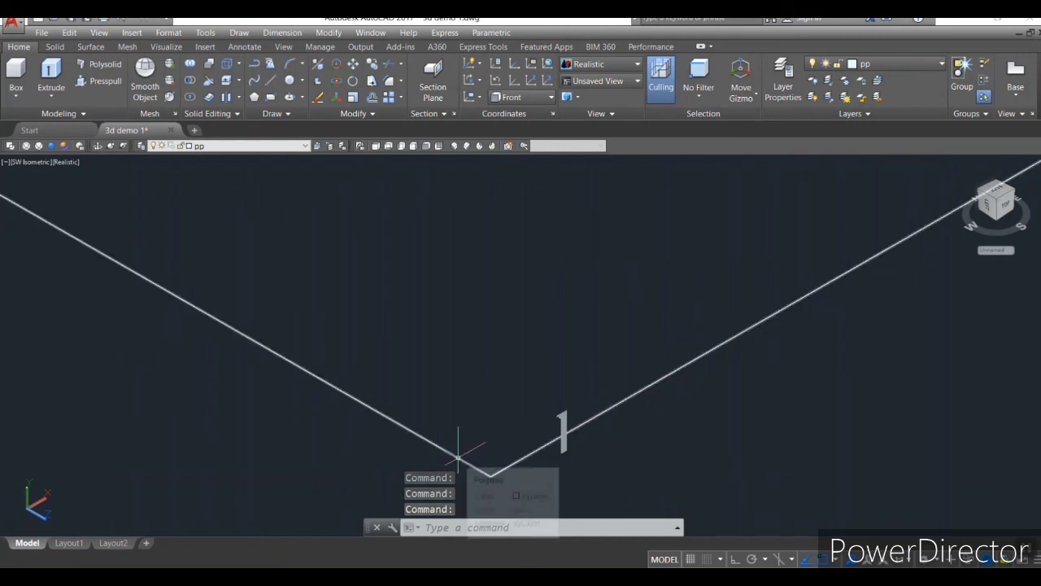
type("sw")
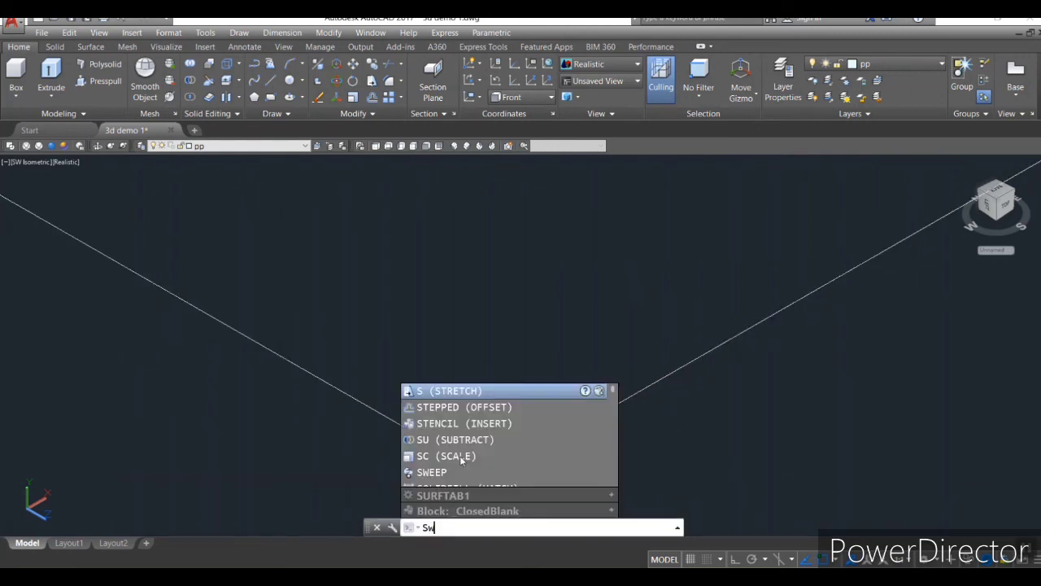
key("Return")
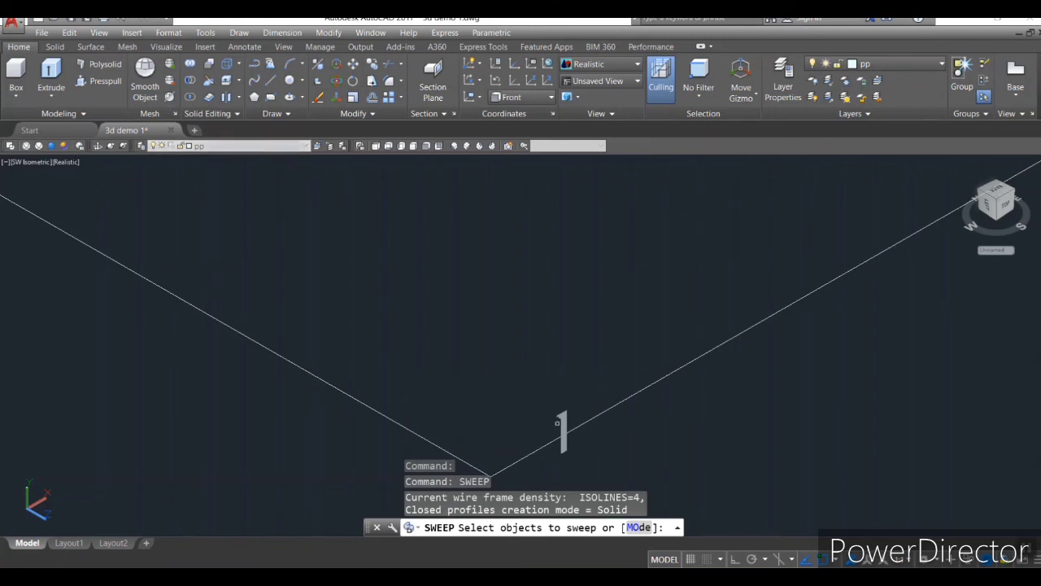
left_click(563, 418)
key("Escape")
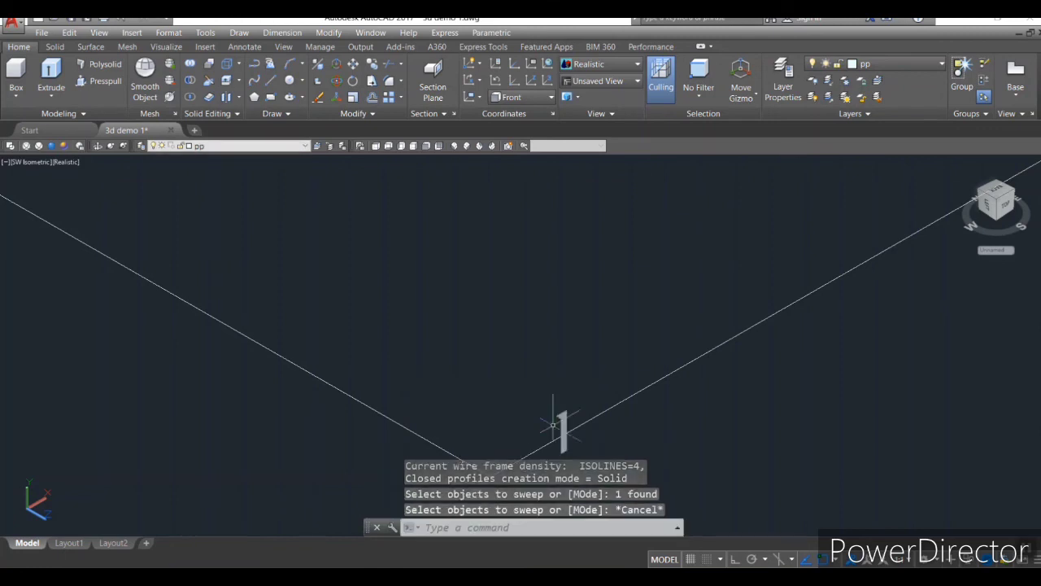
- Move the profile region by its lower outer corner onto the nearest corner of the slab outline
scroll(551, 441, "up", 2)
middle_click_drag(602, 433, 614, 367)
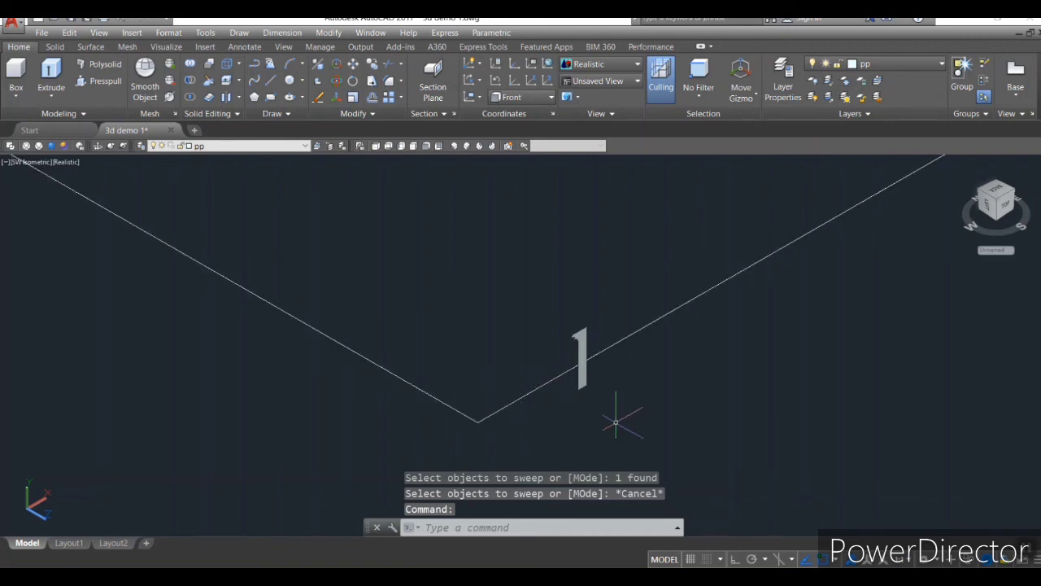
type("m")
key("Return")
left_click(584, 392)
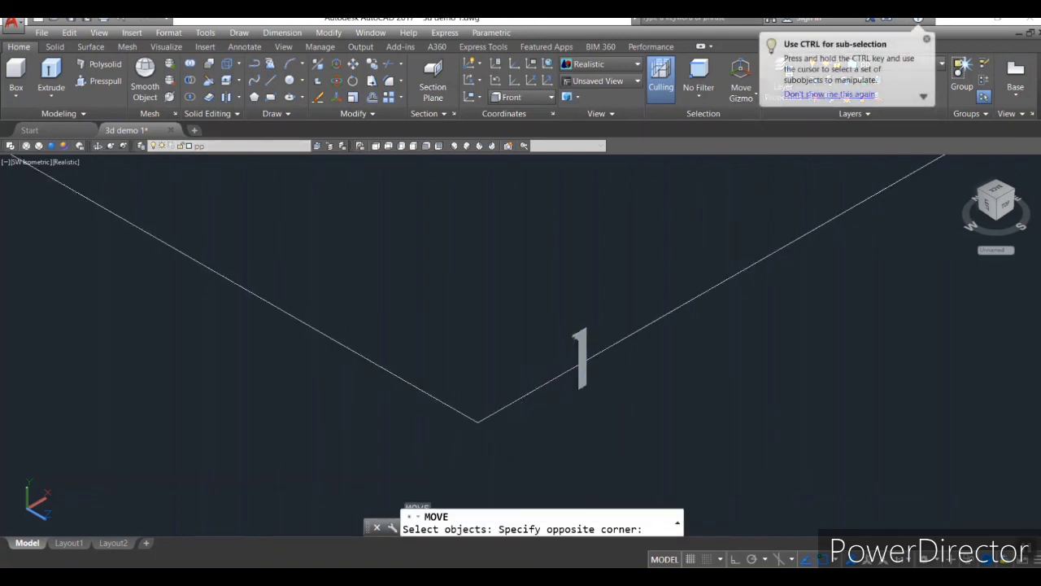
left_click(578, 394)
left_click(578, 394)
key("Return")
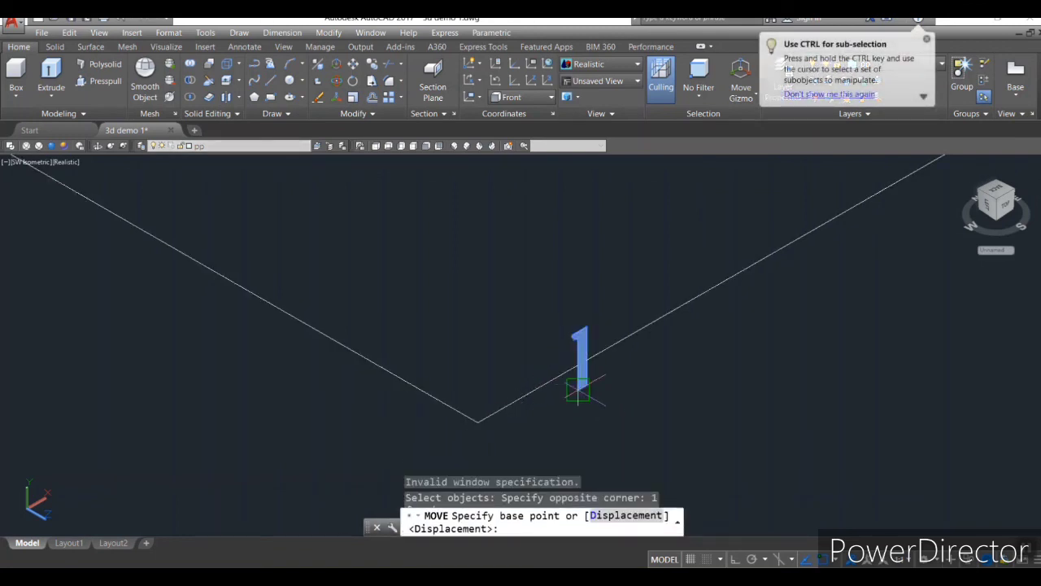
left_click(578, 394)
middle_click_drag(455, 390, 506, 348)
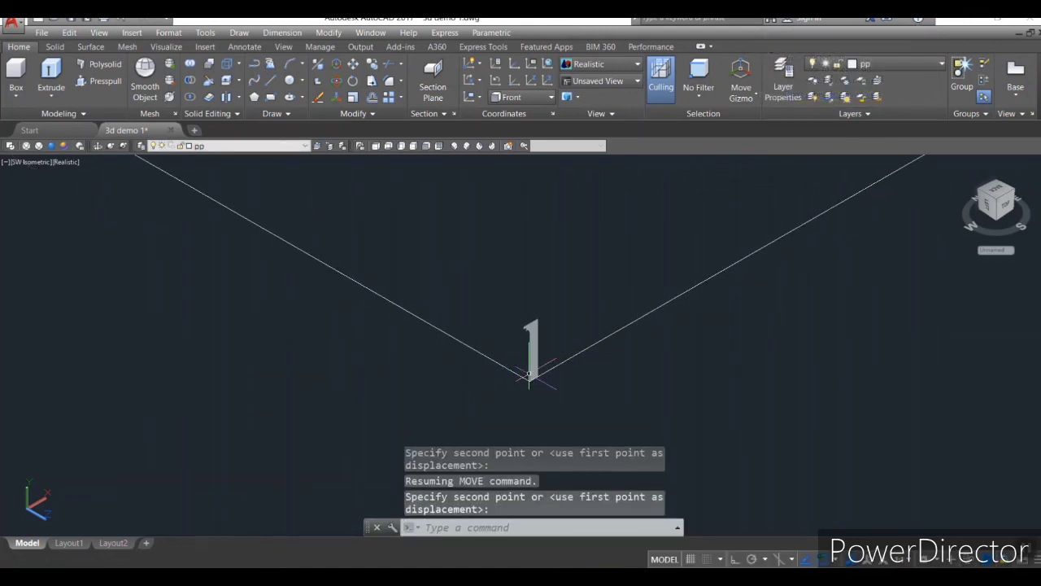
left_click(528, 376)
- Sweep the profile region along the slab outline polyline to form the solid roof edge
scroll(567, 378, "up", 2)
type("sw")
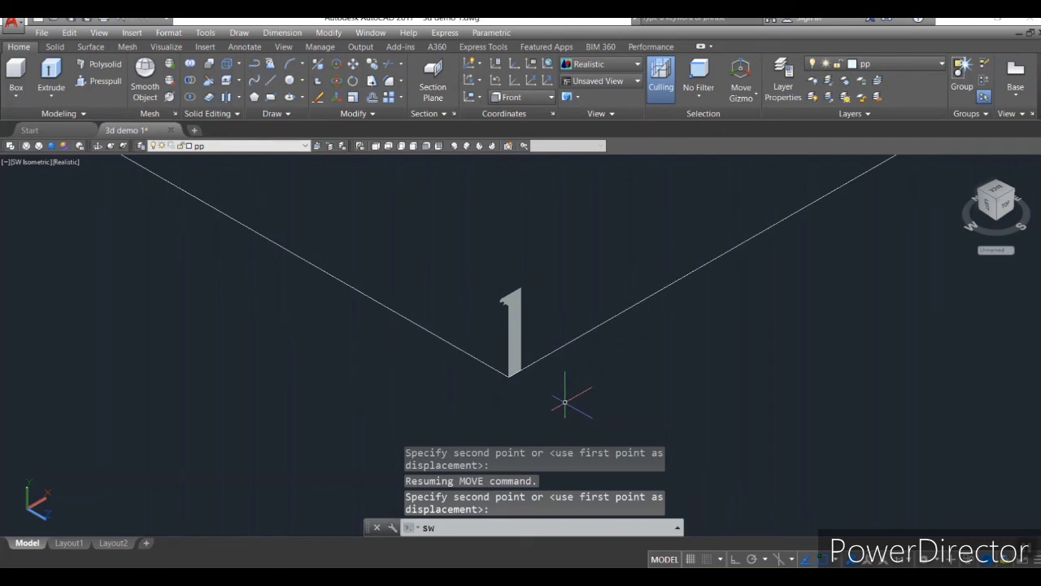
key("Return")
left_click(515, 337)
key("Return")
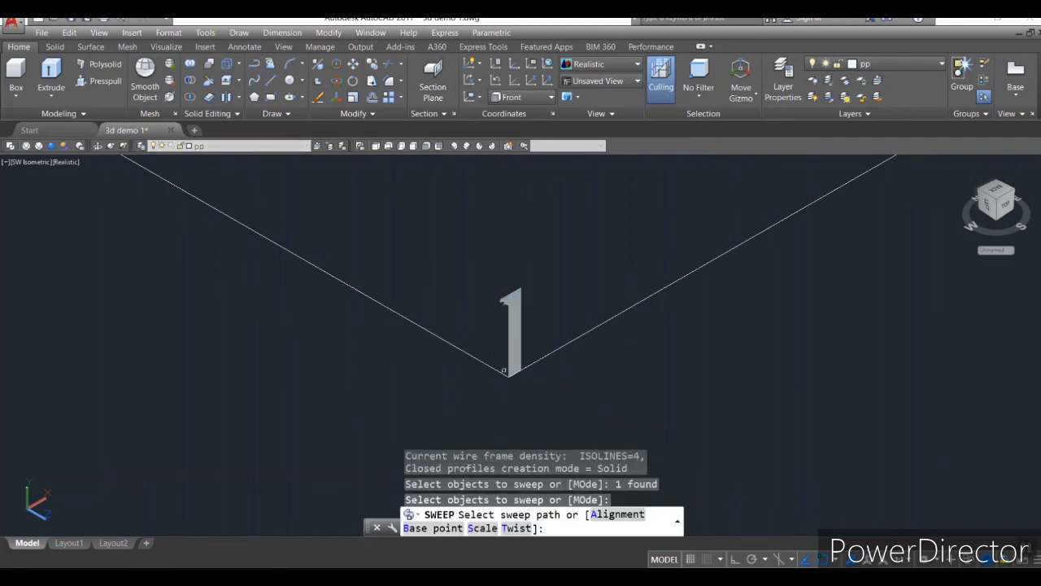
left_click(480, 361)
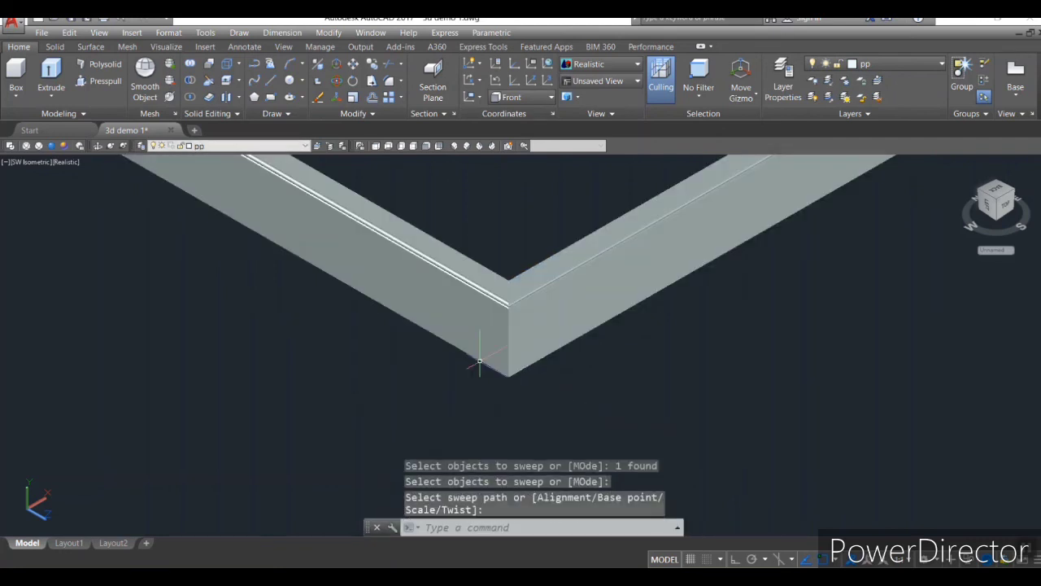
- Check the swept roof edge as a whole and in the Front view, and save the drawing
scroll(651, 378, "down", 3)
scroll(642, 380, "down", 5)
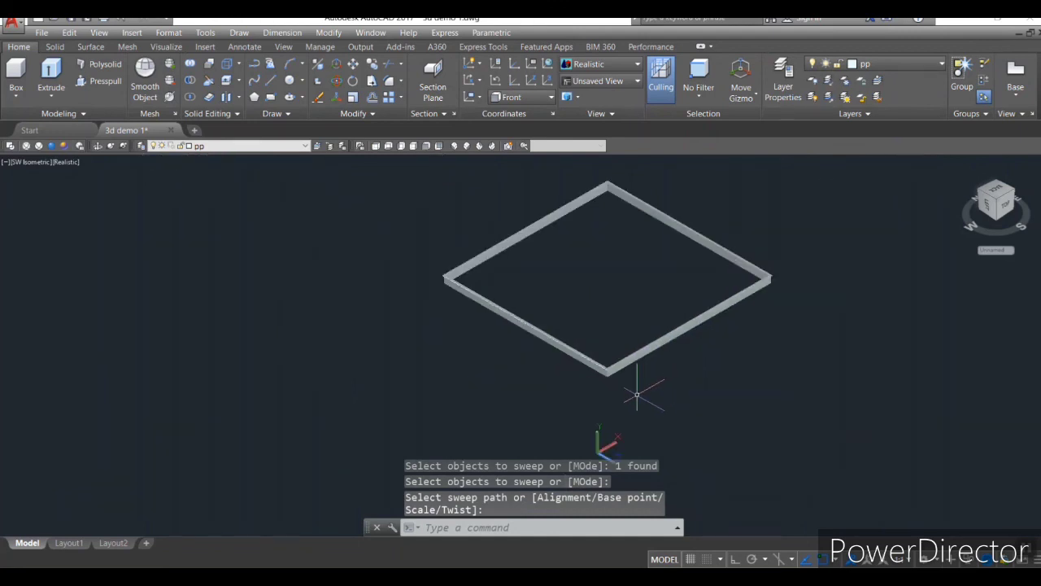
scroll(684, 395, "up", 6)
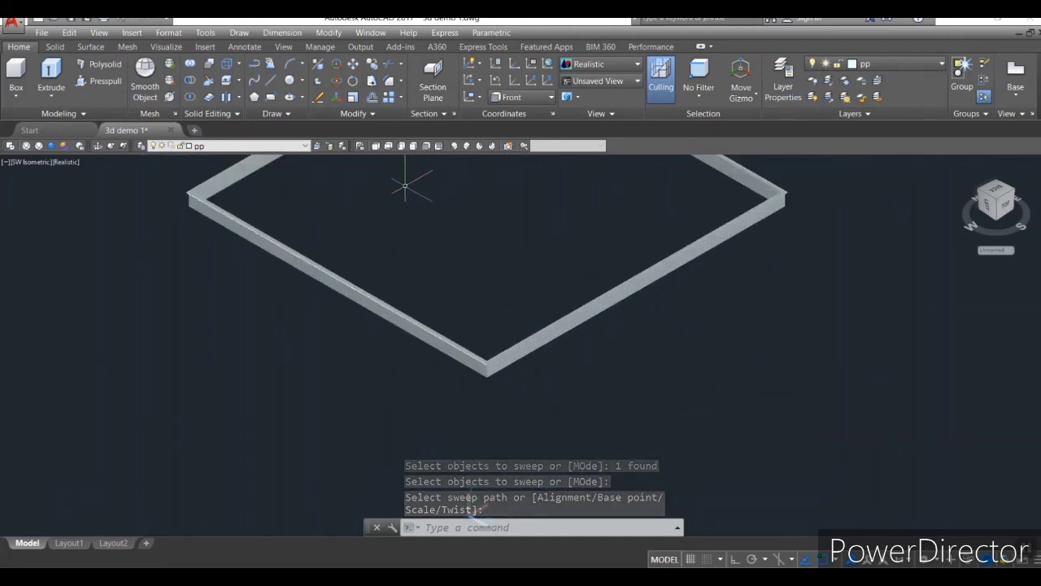
left_click(425, 146)
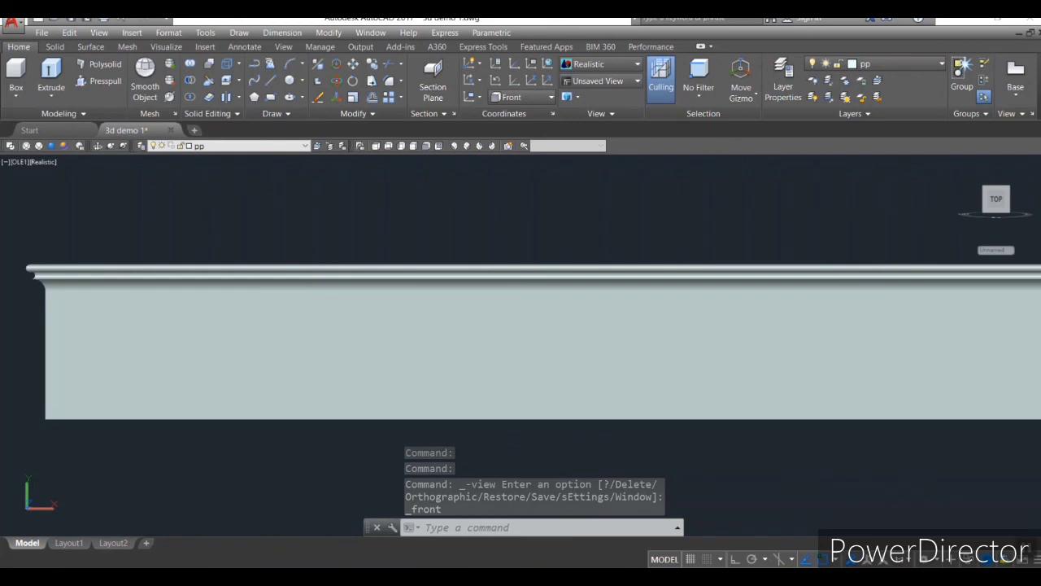
key("ctrl+s")
- Turn on all layers with LAYON and show the complete house in the SW Isometric view
scroll(174, 290, "down", 6)
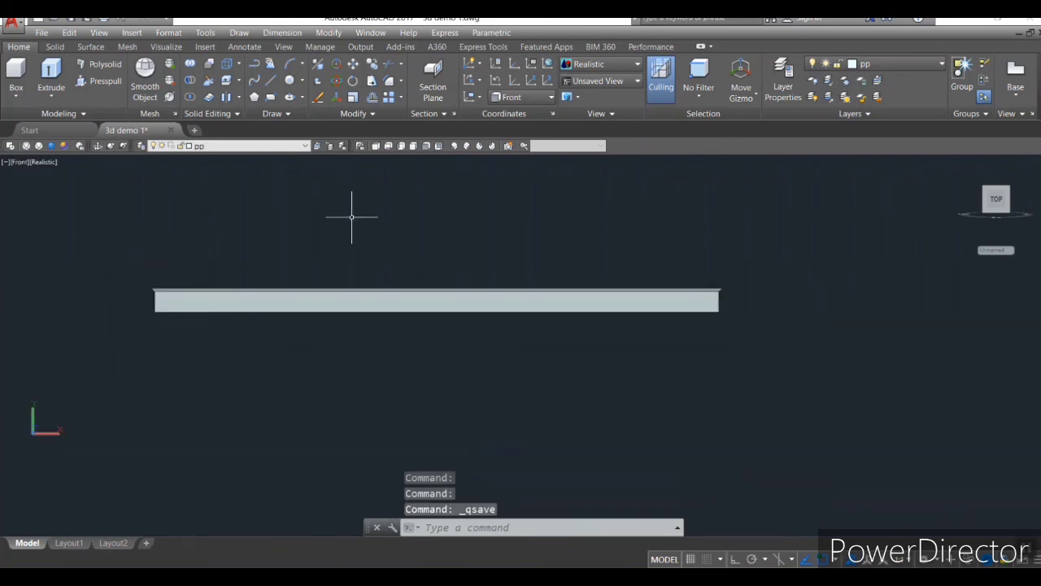
type("LAYOn")
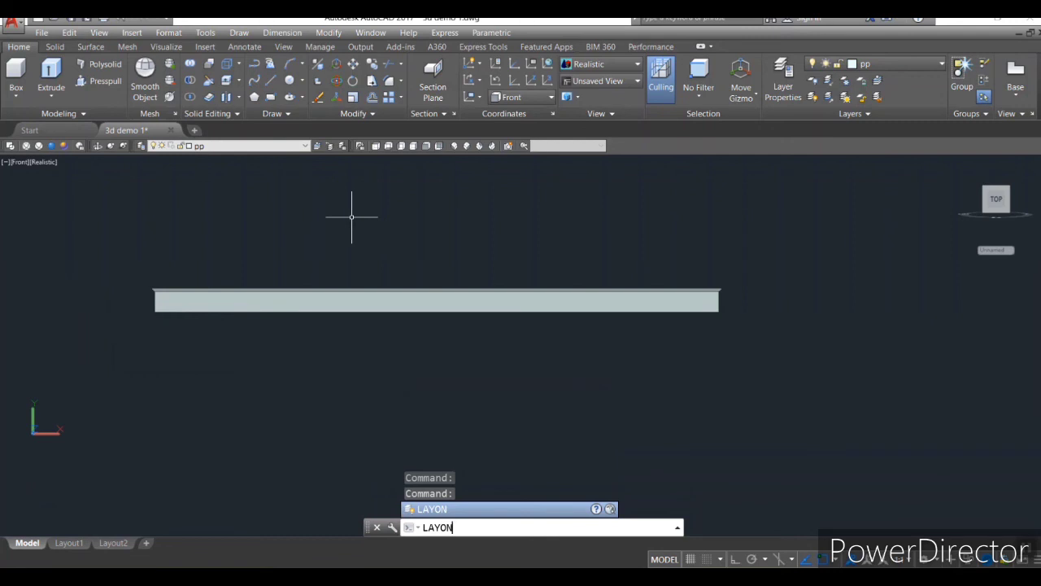
key("Return")
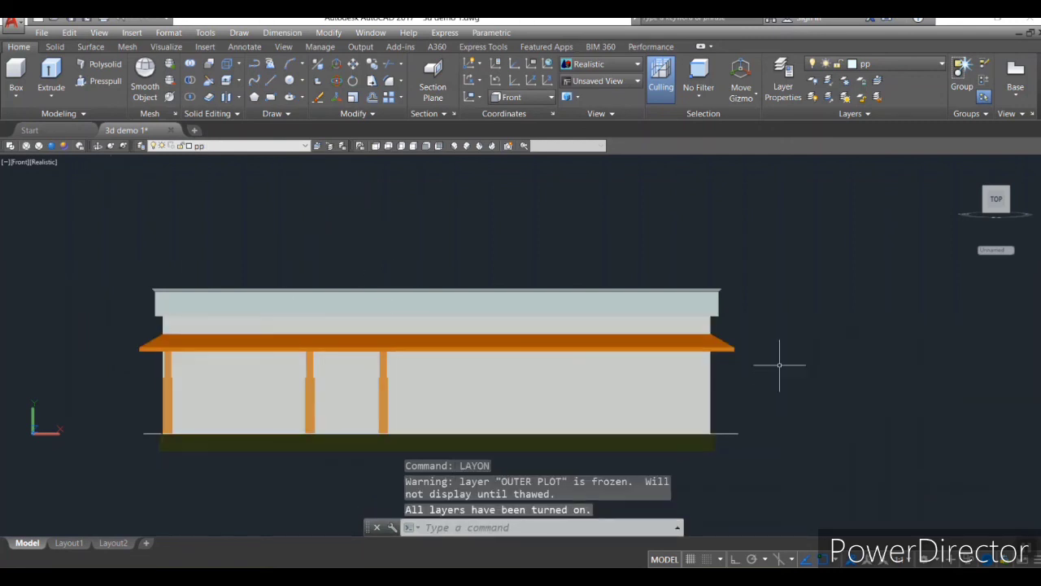
left_click(455, 146)
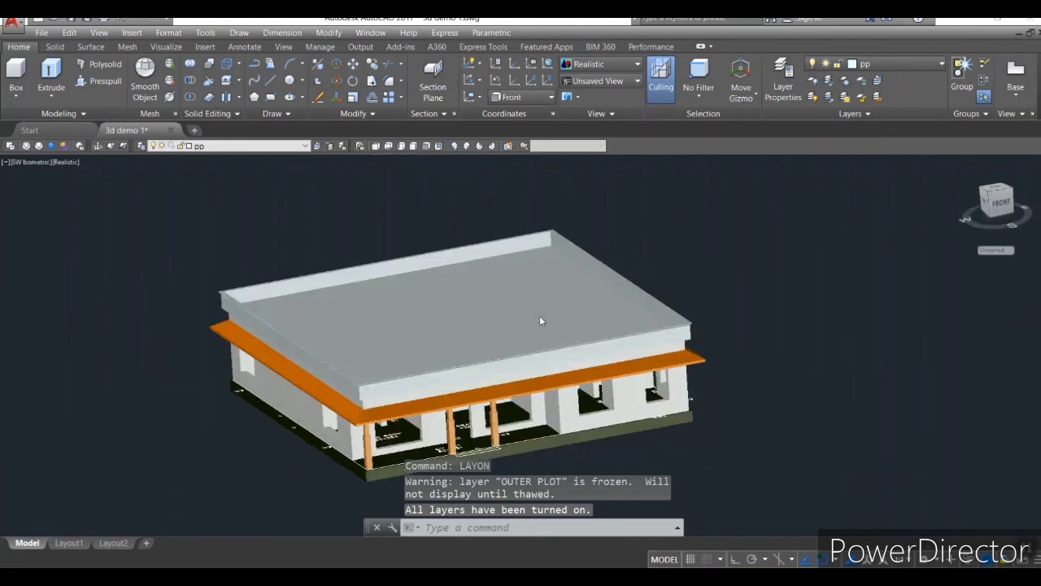
- Examine the house from a low corner angle, checking how the moulded roof edge sits above the walls and sloped canopy
middle_click_drag(642, 429, 592, 321)
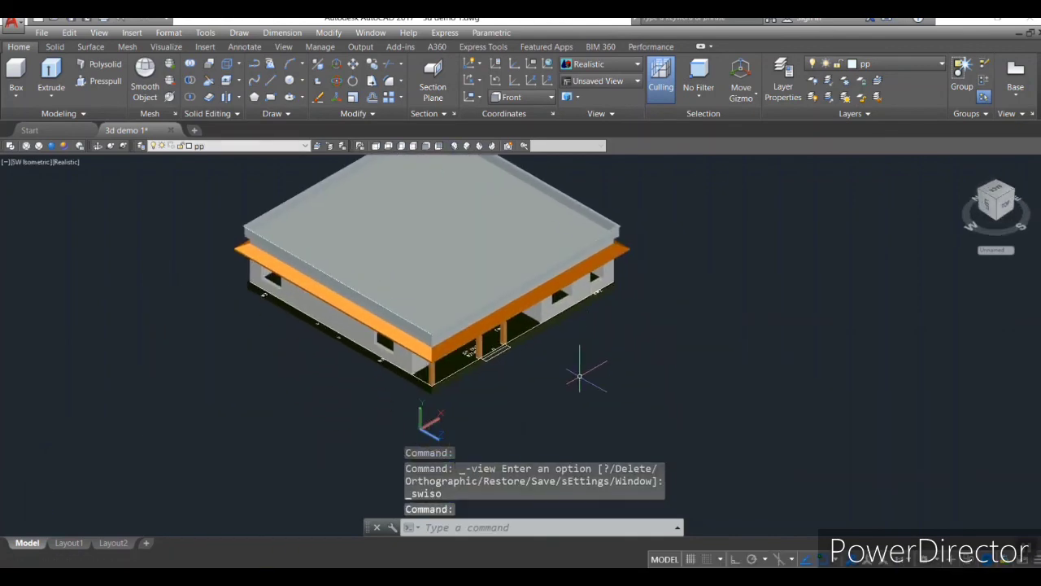
middle_click_drag(581, 376, 546, 434, "shift")
scroll(515, 423, "up", 2)
scroll(516, 423, "up", 1)
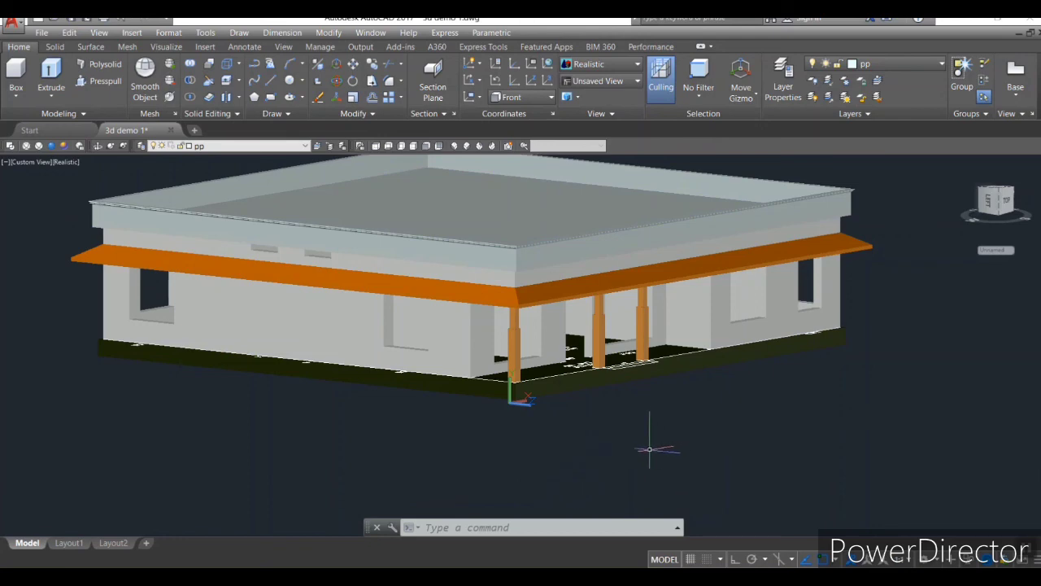
scroll(377, 333, "up", 2)
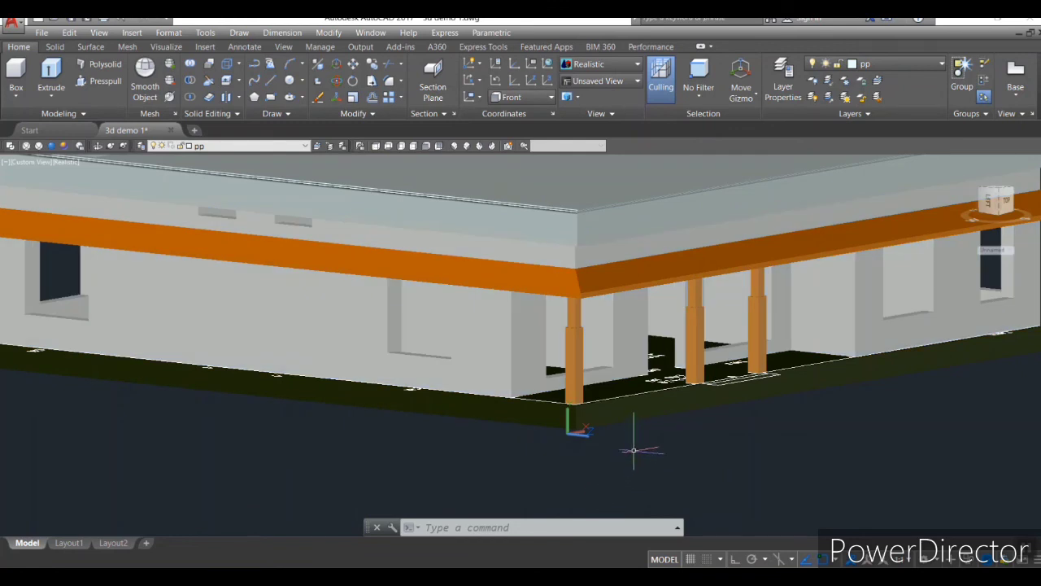
scroll(677, 460, "down", 5)
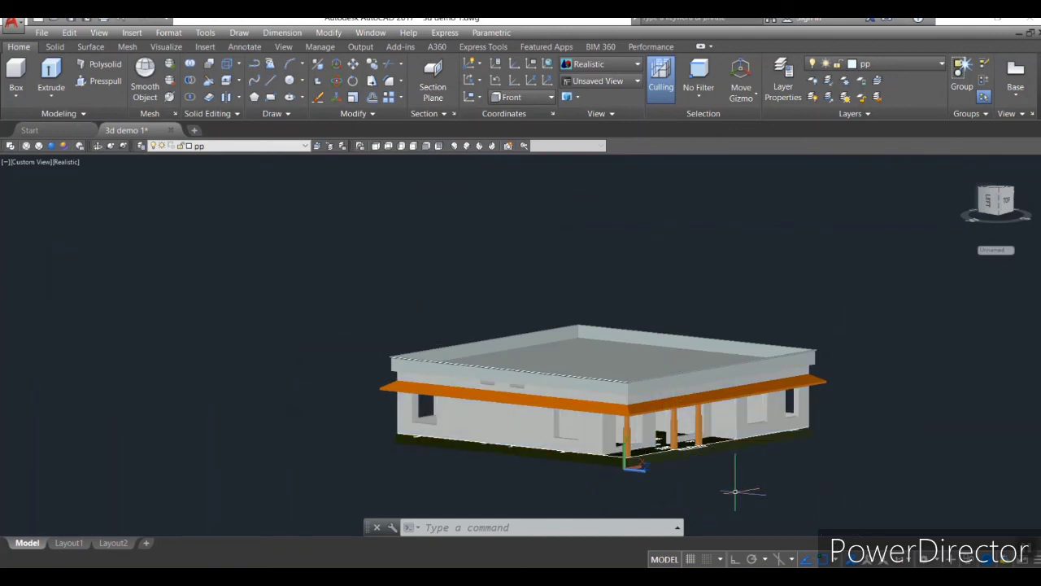
scroll(607, 372, "up", 2)
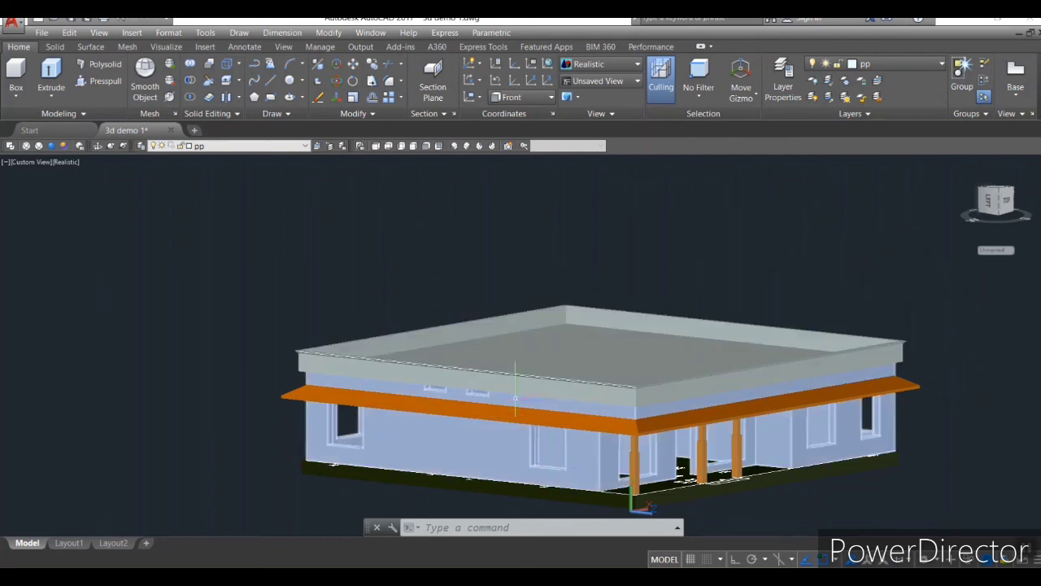
scroll(502, 417, "up", 2)
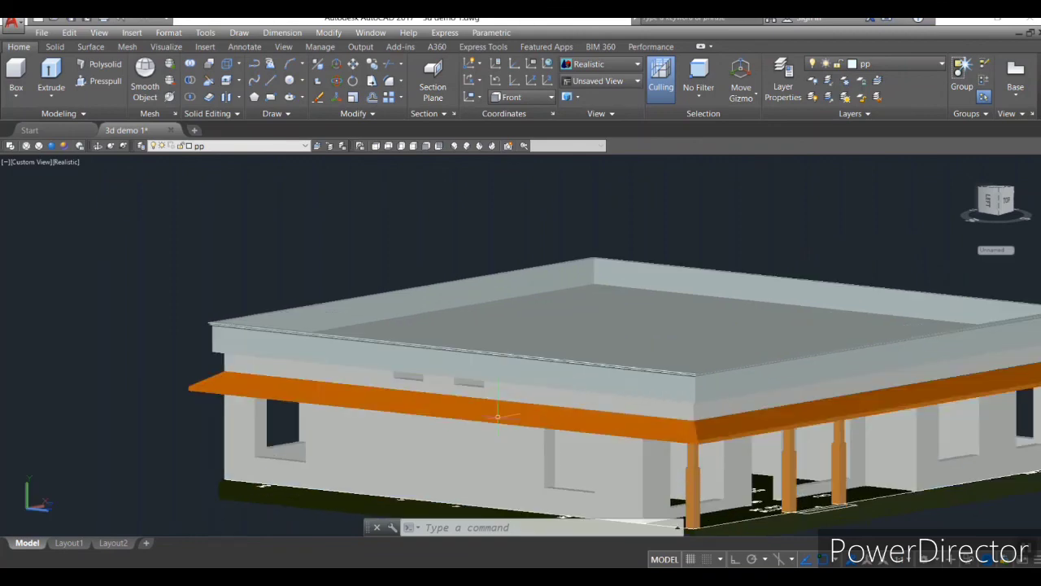